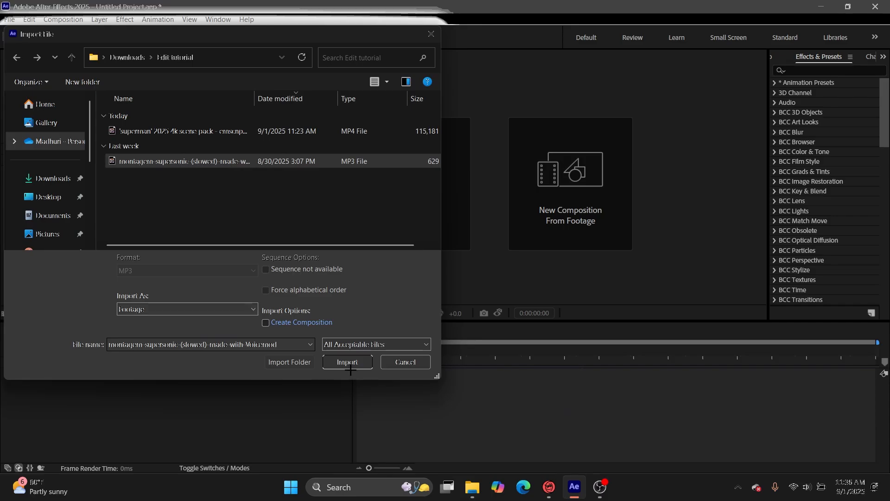
Clear the footage selection in the project and close all open File Explorer windows.
{"action": "mouse_move", "coordinate": [473, 488]}
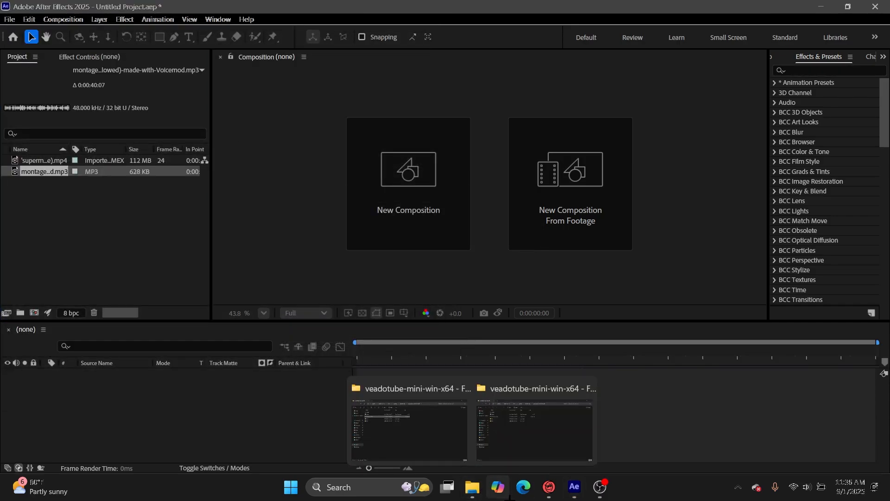
{"action": "left_click", "coordinate": [484, 391]}
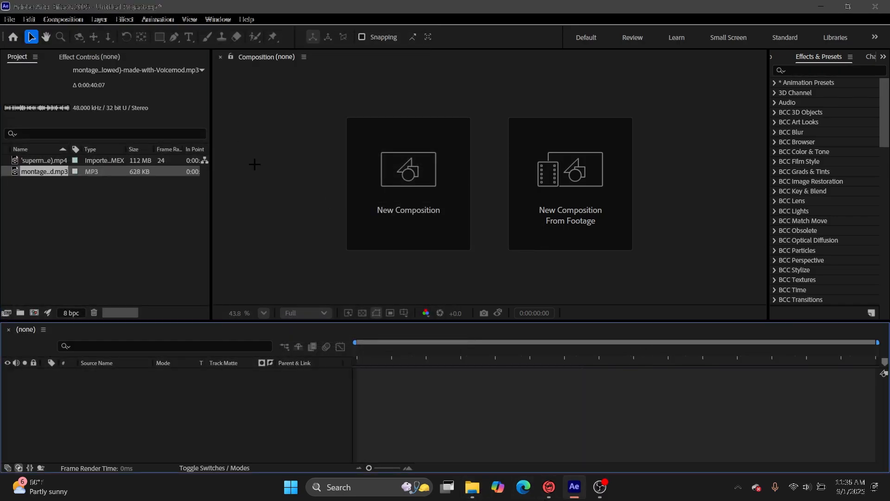
{"action": "left_click", "coordinate": [48, 229]}
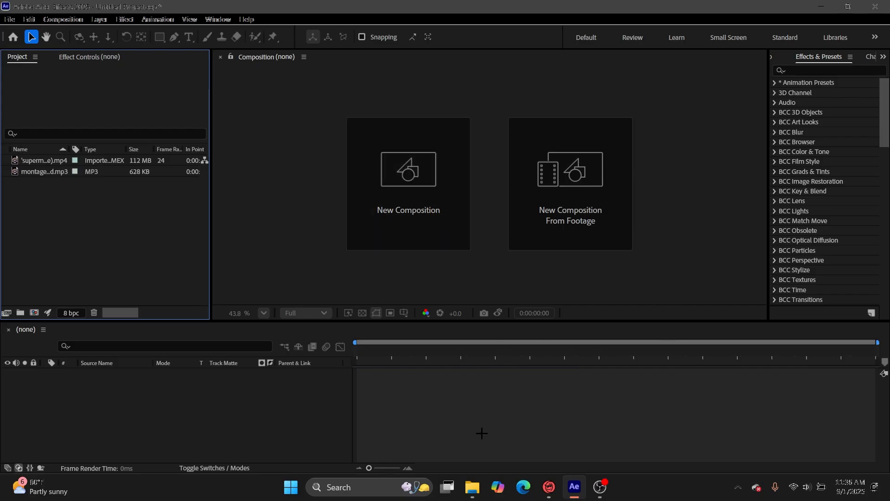
{"action": "right_click", "coordinate": [472, 487]}
{"action": "left_click", "coordinate": [473, 458]}
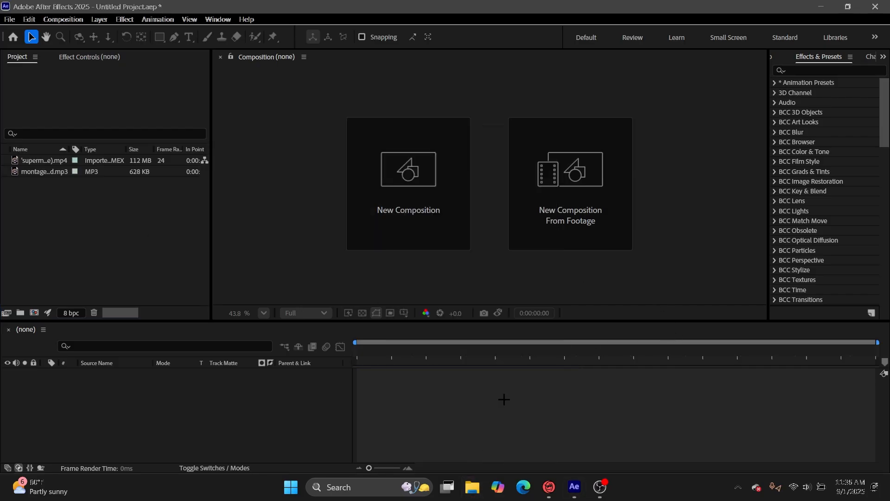
Create a new 1080 x 1080 px composition at 59.94 fps with a duration of 0;00;30;00.
{"action": "left_click", "coordinate": [404, 174]}
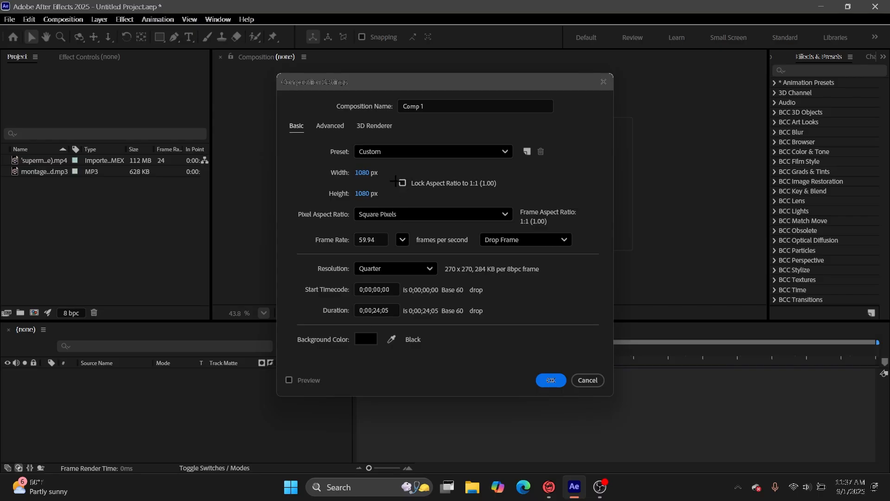
{"action": "left_click", "coordinate": [394, 309]}
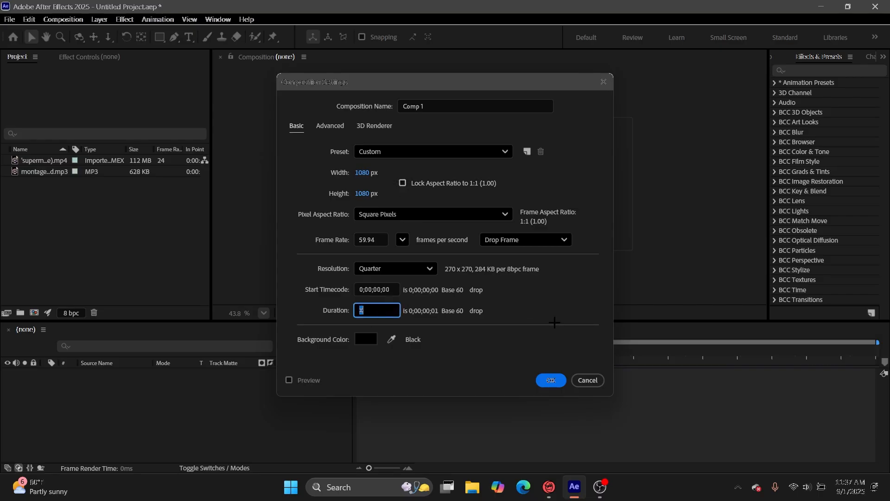
{"action": "type", "text": "3000"}
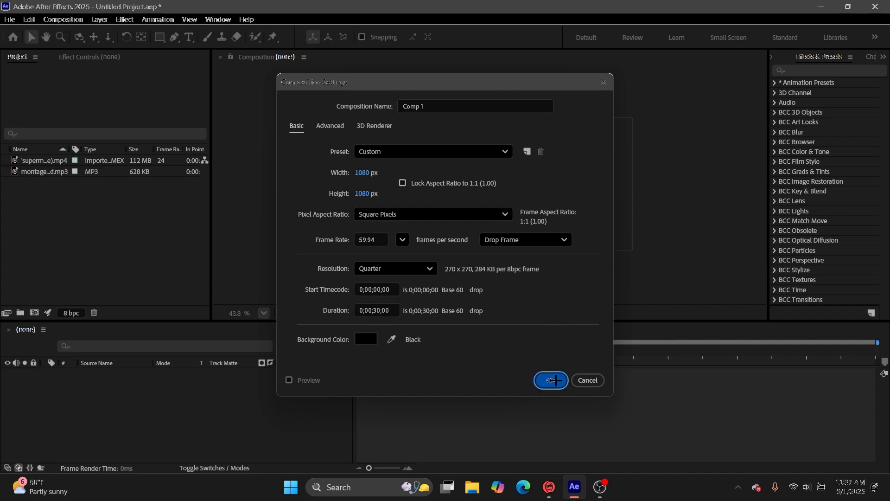
{"action": "left_click", "coordinate": [552, 380]}
Add the montagem-supersonic MP3 to the Comp 1 timeline and place the superman scene pack MP4 beneath it.
{"action": "left_click_drag", "start_coordinate": [352, 343], "coordinate": [329, 410]}
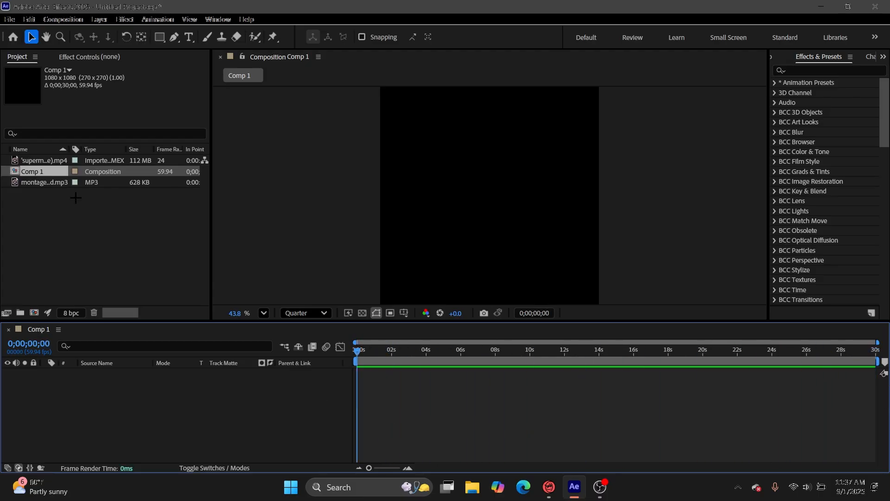
{"action": "left_click_drag", "start_coordinate": [44, 181], "coordinate": [427, 379]}
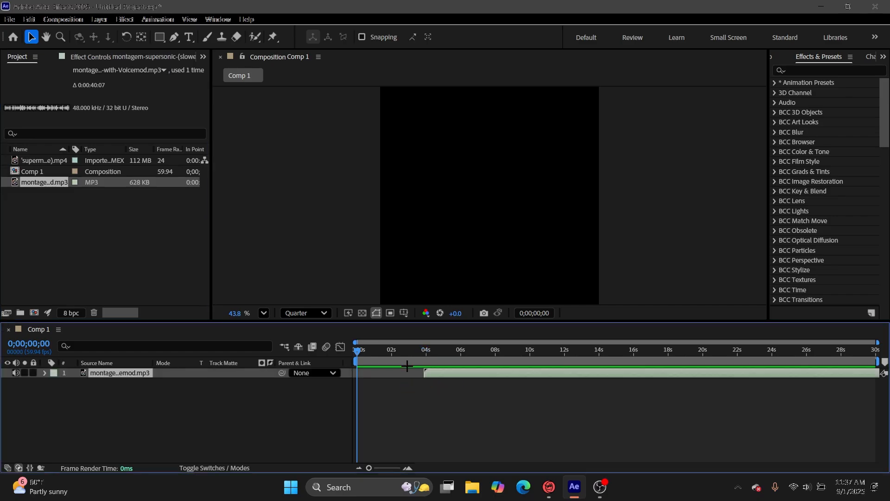
{"action": "left_click_drag", "start_coordinate": [37, 160], "coordinate": [371, 399]}
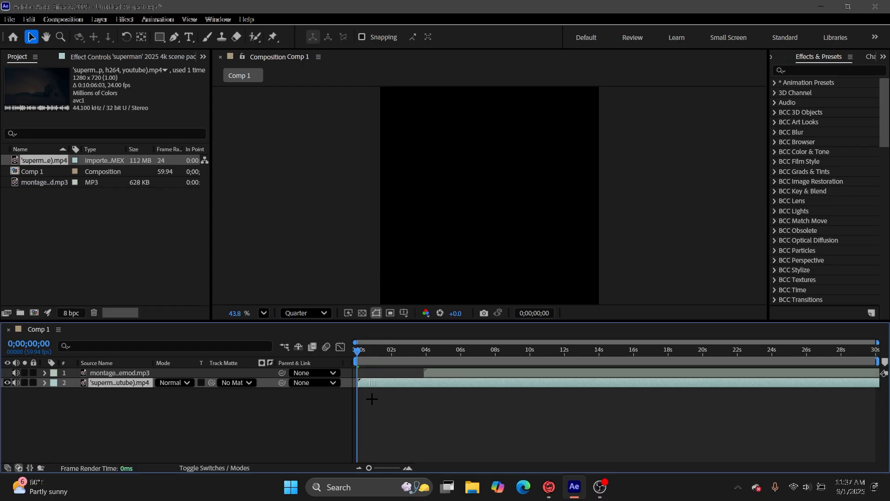
Move the music and superman layers so both start exactly at frame 0 of the composition.
{"action": "left_click_drag", "start_coordinate": [431, 372], "coordinate": [365, 391]}
{"action": "left_click_drag", "start_coordinate": [375, 468], "coordinate": [395, 468]}
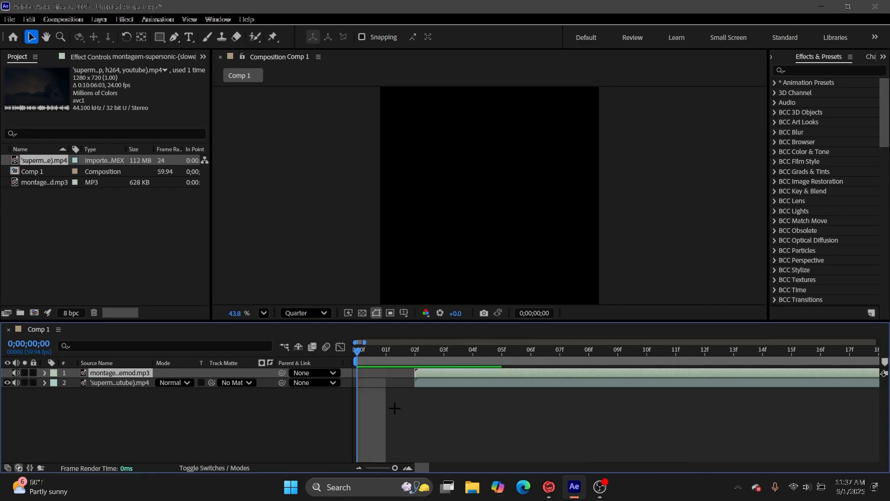
{"action": "left_click", "coordinate": [427, 382], "text": "shift"}
{"action": "left_click_drag", "start_coordinate": [426, 374], "coordinate": [88, 495]}
{"action": "left_click_drag", "start_coordinate": [395, 468], "coordinate": [361, 481]}
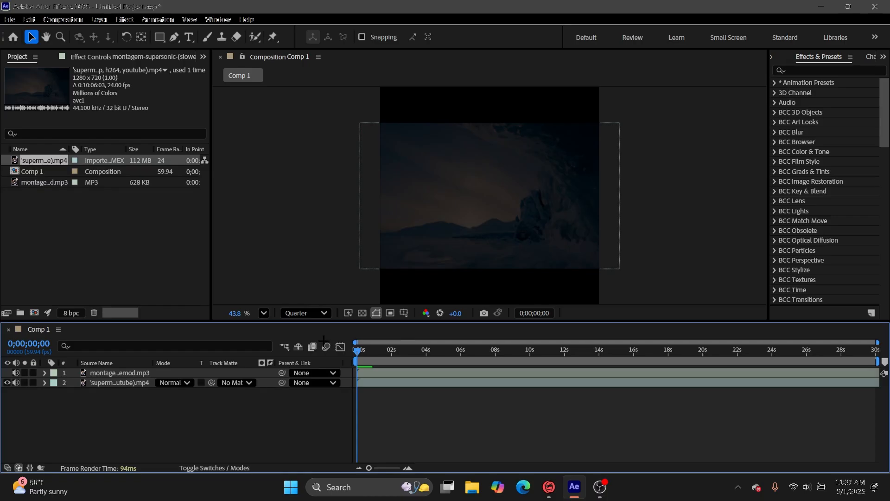
Look through the superman footage and set the layer's in point to 0:02:48:07 in its Layer viewer.
{"action": "left_click_drag", "start_coordinate": [355, 353], "coordinate": [647, 369]}
{"action": "key", "text": "Home"}
{"action": "double_click", "coordinate": [424, 383]}
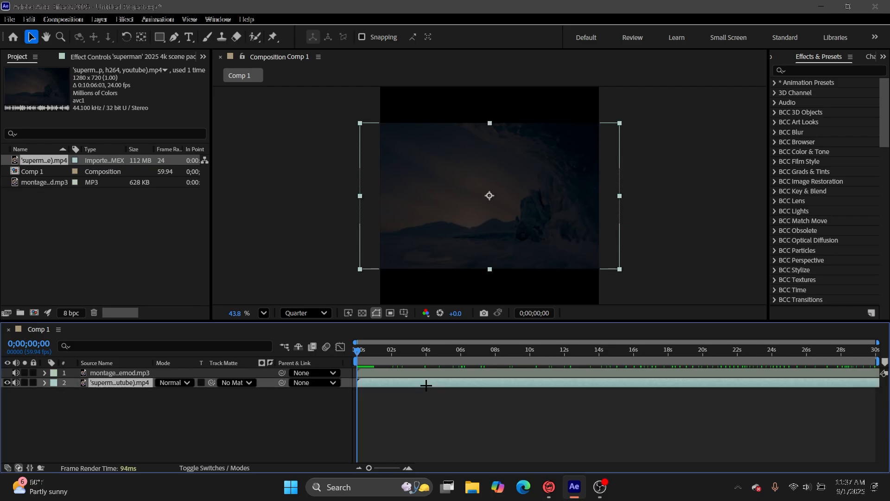
{"action": "left_click_drag", "start_coordinate": [278, 288], "coordinate": [369, 288]}
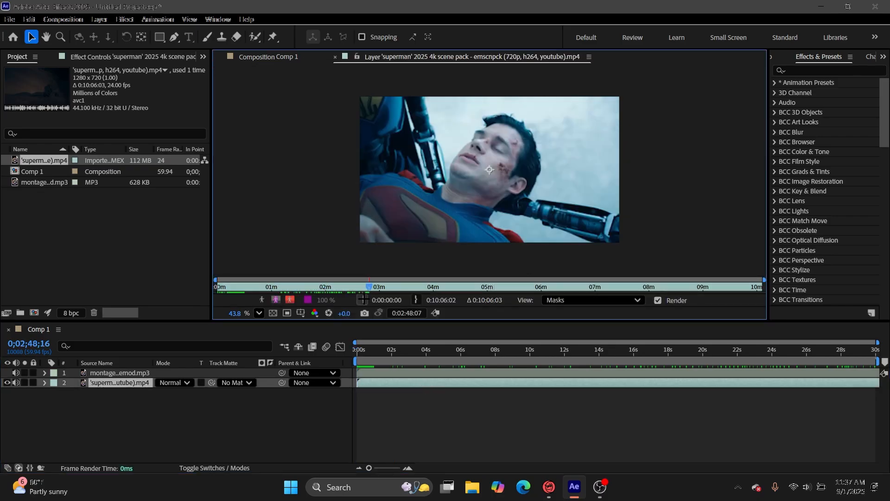
{"action": "left_click", "coordinate": [363, 300]}
{"action": "left_click", "coordinate": [402, 422]}
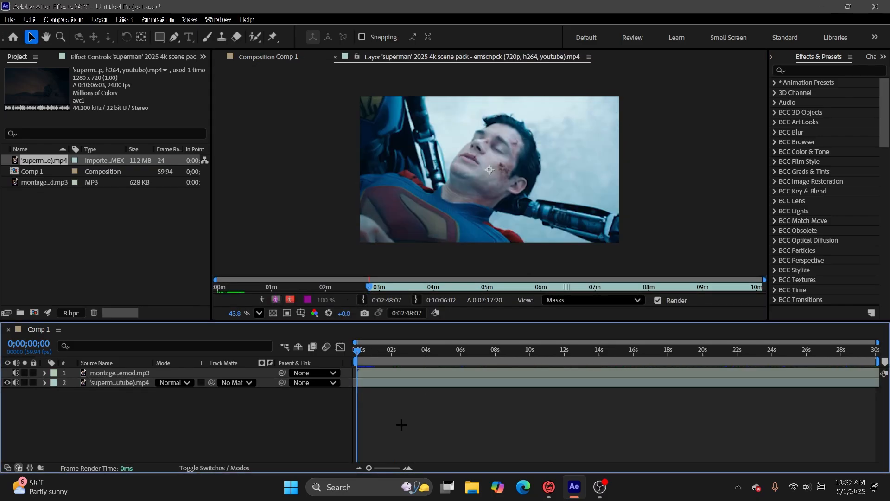
{"action": "left_click", "coordinate": [336, 57]}
Preview the song from about 14 seconds and add a composition marker on the first drop beat at 0;00;16;11.
{"action": "left_click_drag", "start_coordinate": [358, 352], "coordinate": [370, 351]}
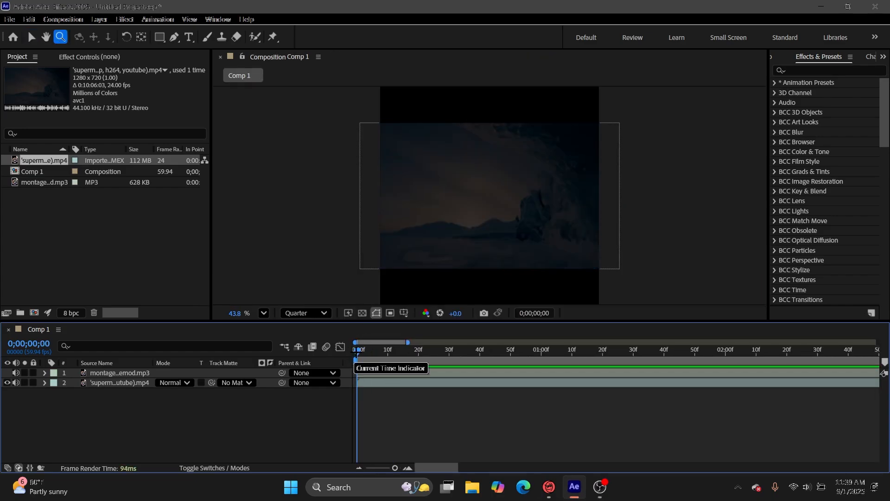
{"action": "left_click_drag", "start_coordinate": [395, 468], "coordinate": [369, 476]}
{"action": "mouse_move", "coordinate": [357, 352]}
{"action": "left_mouse_down"}
{"action": "mouse_move", "coordinate": [658, 369]}
{"action": "mouse_move", "coordinate": [670, 361]}
{"action": "mouse_move", "coordinate": [622, 375]}
{"action": "mouse_move", "coordinate": [886, 362]}
{"action": "left_mouse_up"}
{"action": "left_click_drag", "start_coordinate": [625, 342], "coordinate": [521, 459]}
{"action": "key", "text": "space"}
{"action": "left_click", "coordinate": [620, 353]}
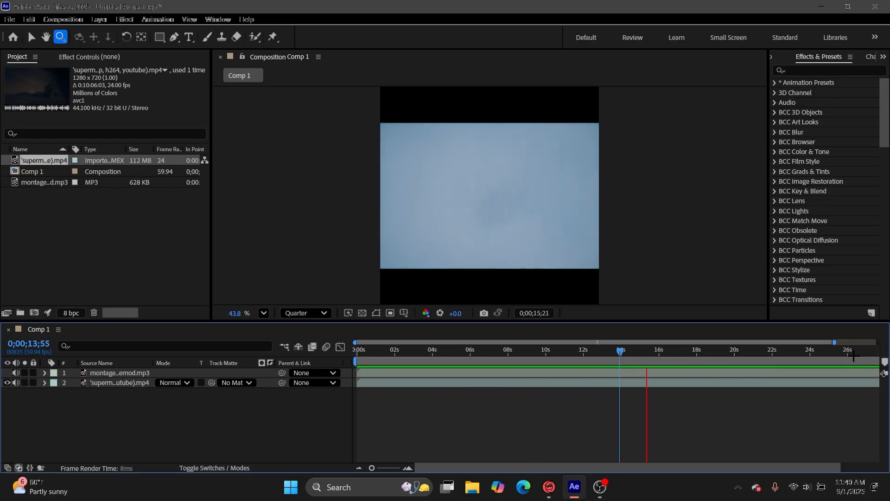
{"action": "key", "text": "space"}
{"action": "left_click", "coordinate": [885, 362]}
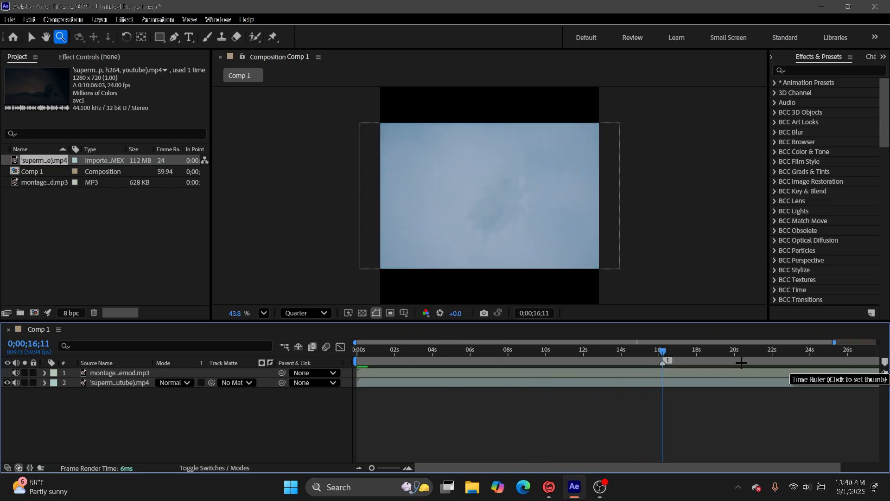
Add composition markers on the next two beats, at about 17 seconds and at 0;00;17;19, previewing the song to find them.
{"action": "mouse_move", "coordinate": [663, 352]}
{"action": "left_mouse_down"}
{"action": "mouse_move", "coordinate": [638, 352]}
{"action": "mouse_move", "coordinate": [675, 353]}
{"action": "left_mouse_up"}
{"action": "left_click", "coordinate": [885, 361]}
{"action": "key", "text": "space"}
{"action": "left_click", "coordinate": [623, 351]}
{"action": "key", "text": "space"}
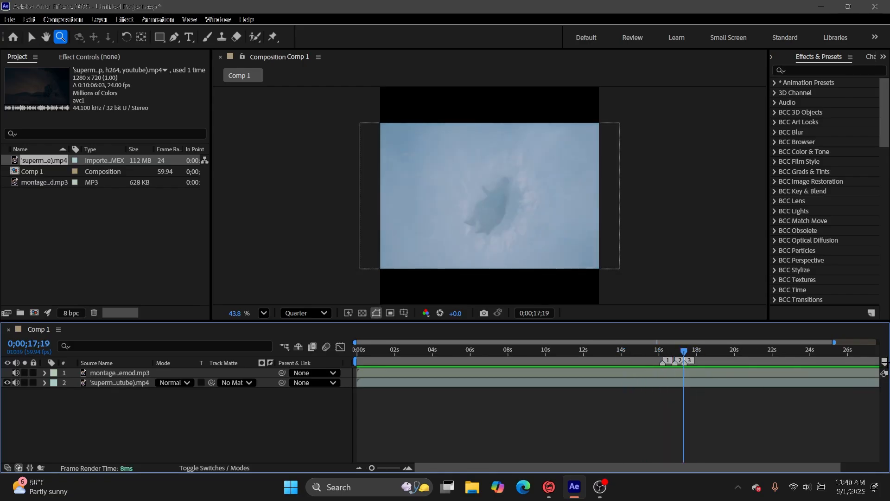
{"action": "left_click", "coordinate": [885, 361]}
Add four more composition markers on the beats between about 18 and 20 seconds, and return to the composition's start.
{"action": "key", "text": "space"}
{"action": "left_click", "coordinate": [696, 351]}
{"action": "left_click", "coordinate": [885, 361]}
{"action": "left_click", "coordinate": [647, 352]}
{"action": "key", "text": "space"}
{"action": "key", "text": "space"}
{"action": "left_click", "coordinate": [885, 361]}
{"action": "left_click", "coordinate": [885, 361]}
{"action": "left_click", "coordinate": [885, 361]}
{"action": "left_click_drag", "start_coordinate": [729, 352], "coordinate": [881, 378]}
{"action": "key", "text": "Home"}
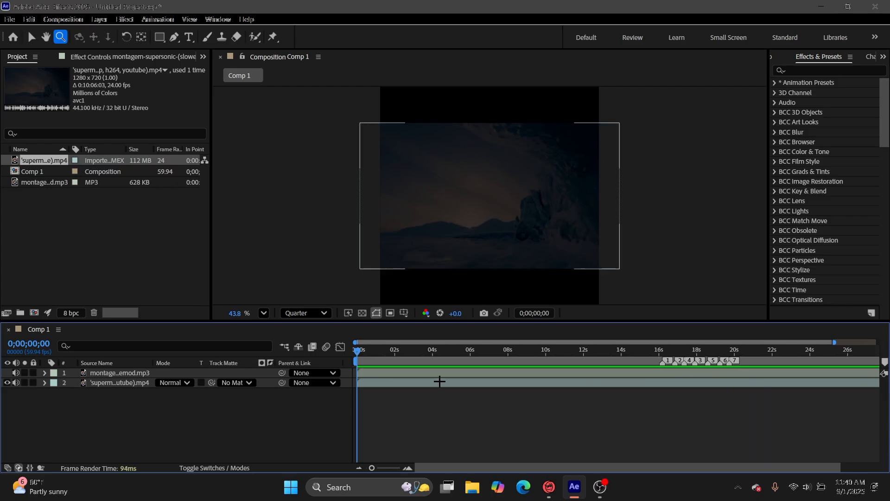
Set the superman layer's in point to source time 0:02:33:11 in its Layer viewer and close the viewer.
{"action": "double_click", "coordinate": [440, 378]}
{"action": "left_click_drag", "start_coordinate": [367, 286], "coordinate": [349, 298]}
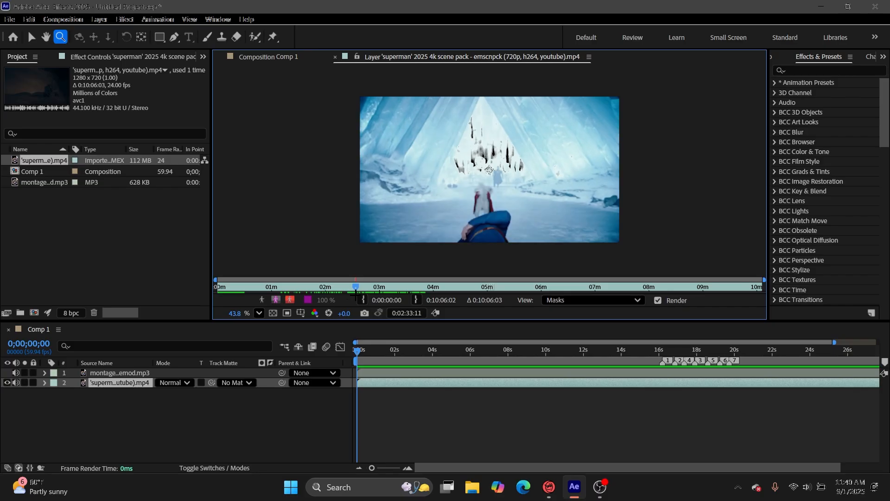
{"action": "left_click", "coordinate": [363, 300]}
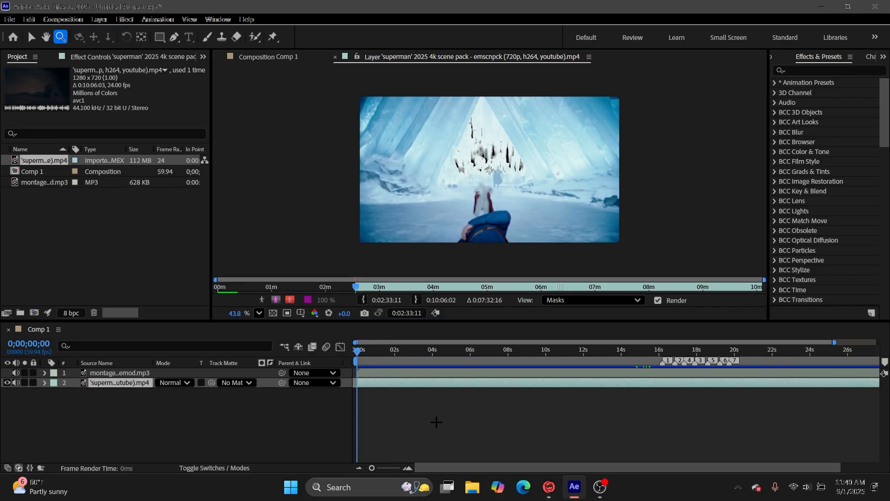
{"action": "key", "text": "ctrl+w"}
Preview the edit up to the first marker and slip the superman footage within its layer to adjust which scene plays there.
{"action": "key", "text": "space"}
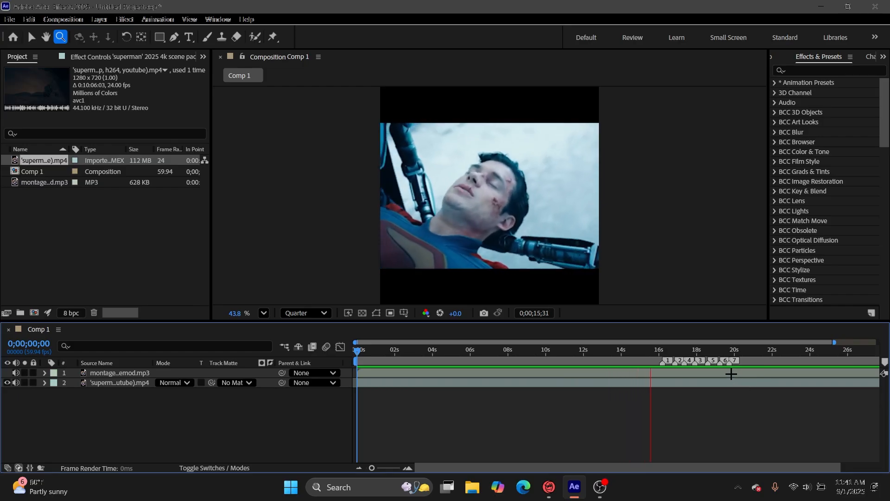
{"action": "key", "text": "space"}
{"action": "left_click", "coordinate": [693, 382]}
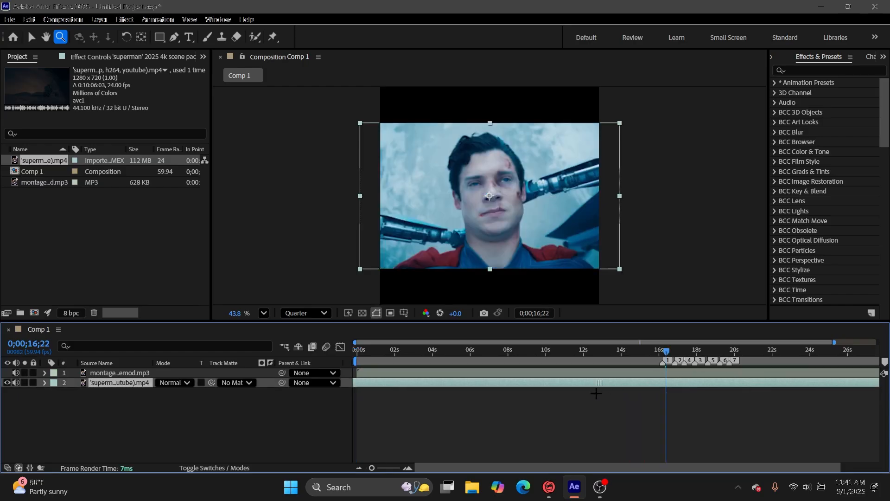
{"action": "left_click_drag", "start_coordinate": [438, 423], "coordinate": [306, 429]}
{"action": "left_click_drag", "start_coordinate": [237, 437], "coordinate": [213, 418]}
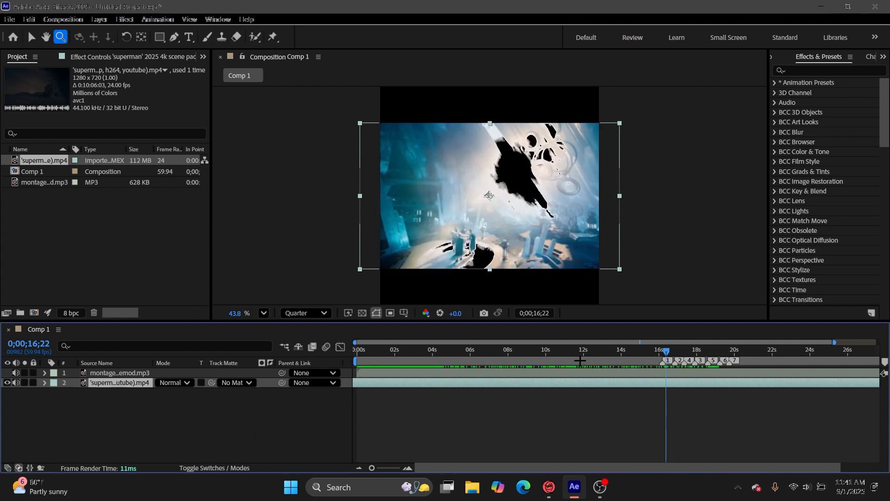
Mute the music layer and raise the superman clip's Audio Levels to +12.00 dB while previewing from the start.
{"action": "key", "text": "Home"}
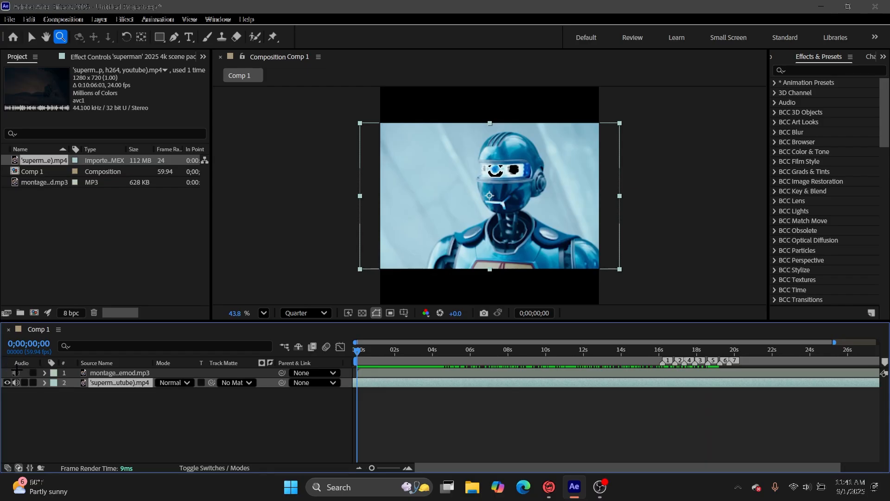
{"action": "left_click", "coordinate": [488, 423]}
{"action": "key", "text": "space"}
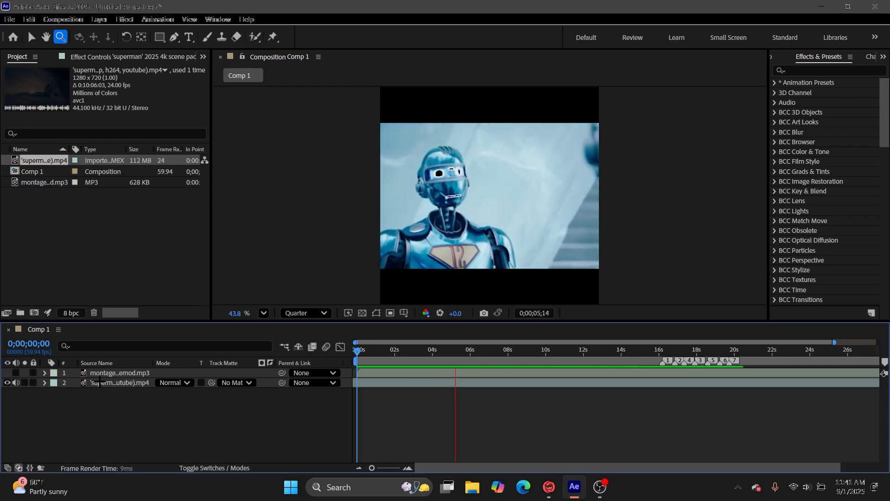
{"action": "left_click", "coordinate": [45, 382]}
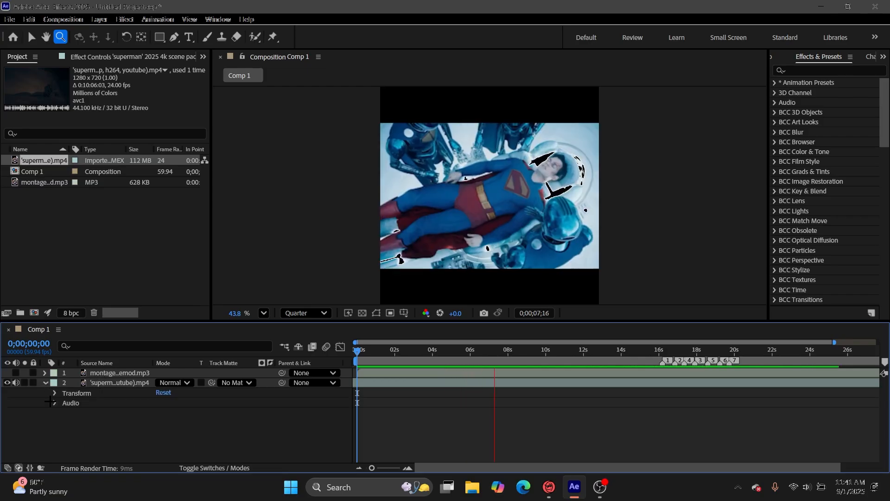
{"action": "left_click", "coordinate": [55, 403]}
{"action": "left_click_drag", "start_coordinate": [158, 416], "coordinate": [171, 436]}
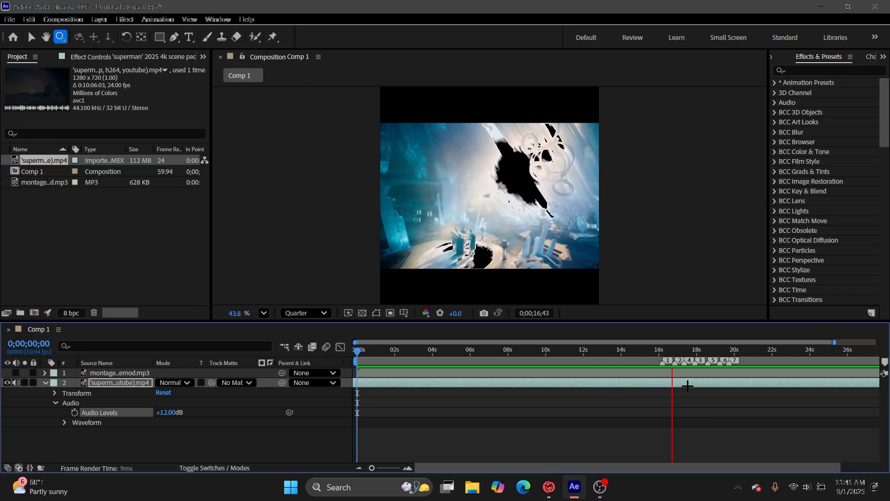
Slip the superman footage earlier so the ice explosion lands at the first marker, and preview from 0;00;12;06.
{"action": "left_click", "coordinate": [694, 380]}
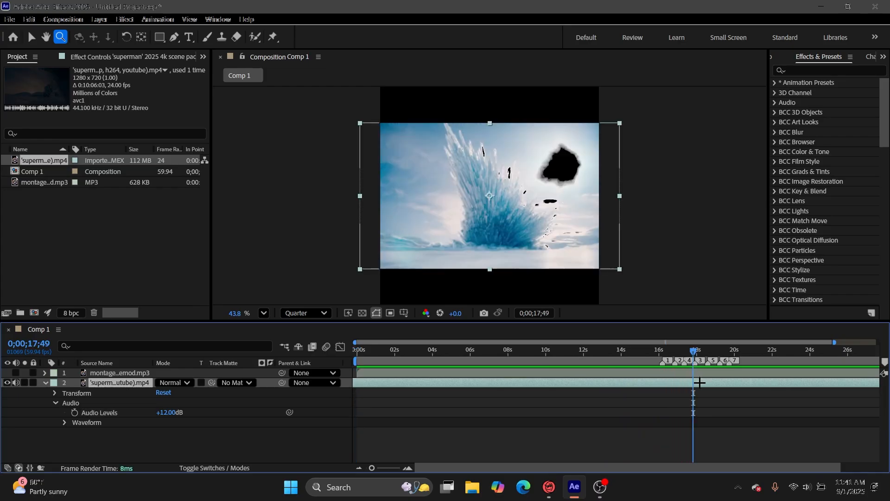
{"action": "left_click_drag", "start_coordinate": [624, 356], "coordinate": [587, 369]}
{"action": "key", "text": "space"}
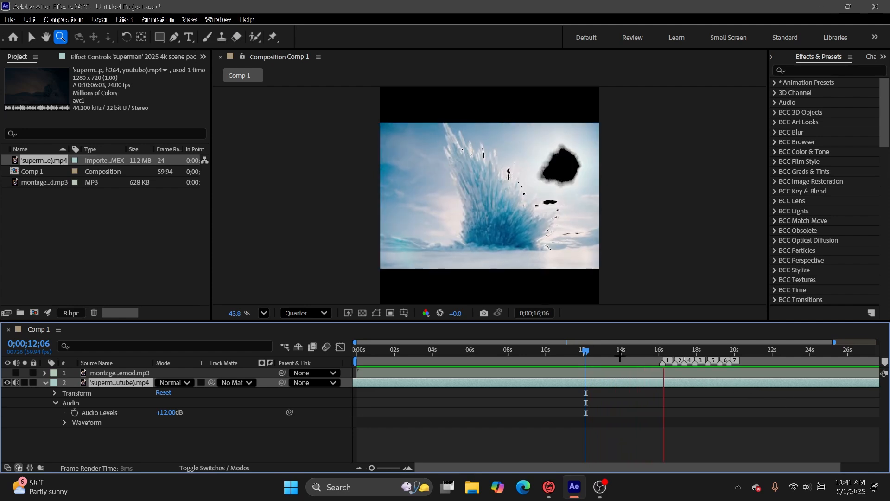
Unmute the music layer and split the superman clip at 0;00;16;28, just after the first marker.
{"action": "key", "text": "Home"}
{"action": "left_click", "coordinate": [16, 373]}
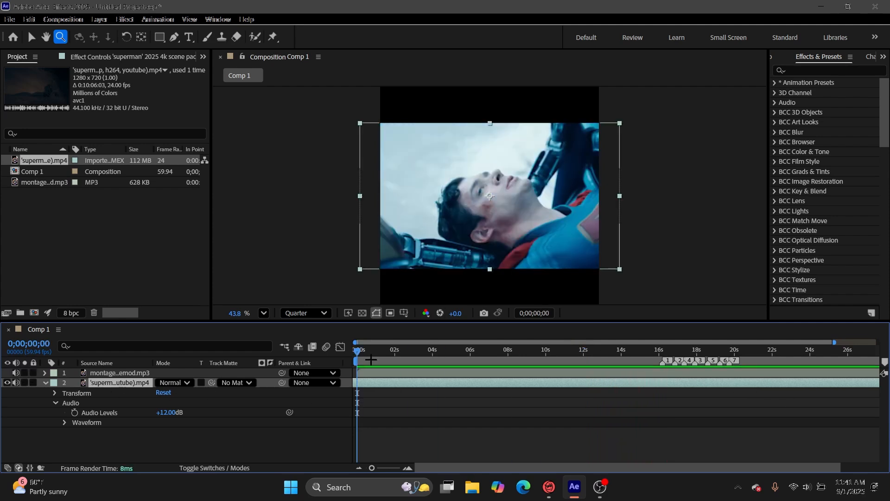
{"action": "left_click", "coordinate": [632, 351]}
{"action": "key", "text": "space"}
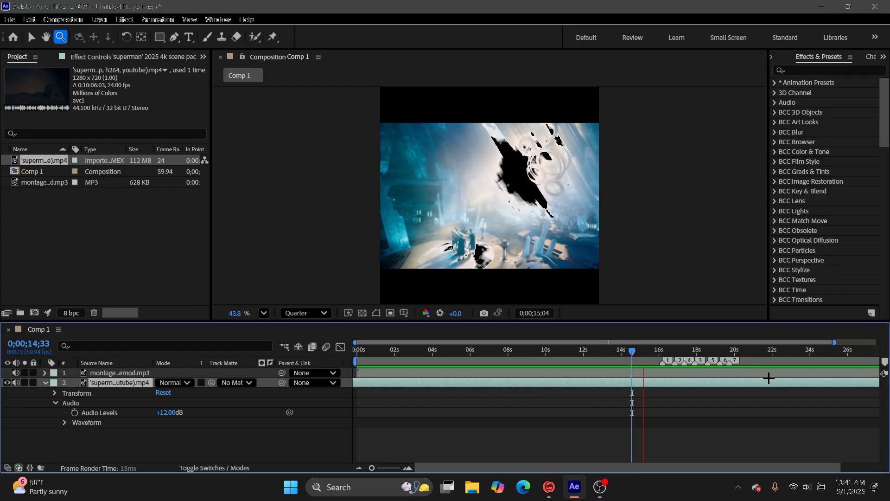
{"action": "key", "text": "space"}
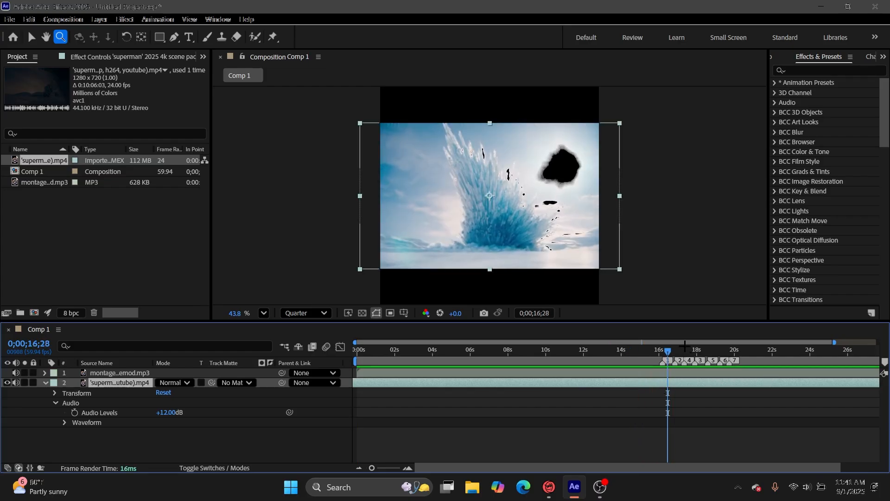
{"action": "key", "text": "ctrl+shift+d"}
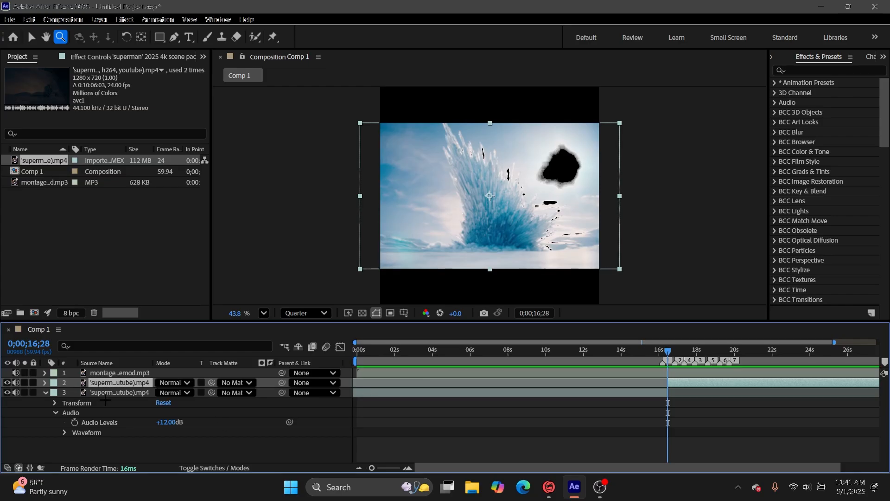
{"action": "left_click", "coordinate": [109, 393]}
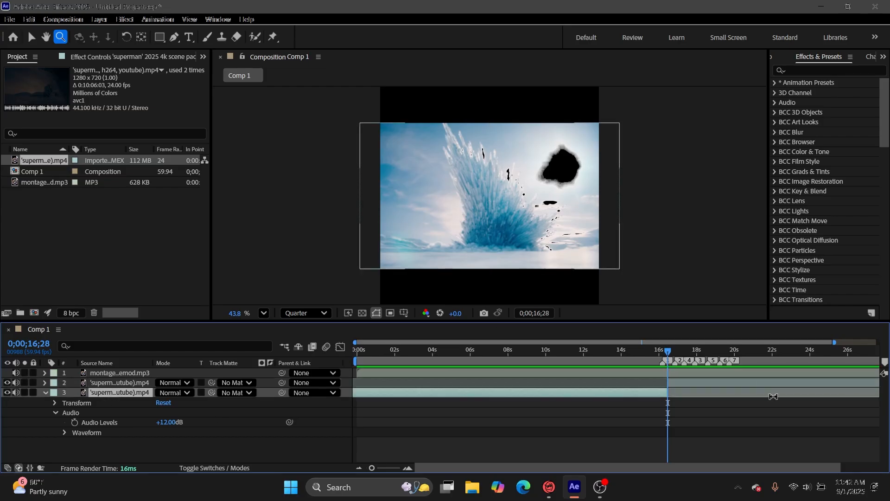
{"action": "left_click", "coordinate": [764, 441]}
{"action": "left_click", "coordinate": [648, 393]}
{"action": "key", "text": "Delete"}
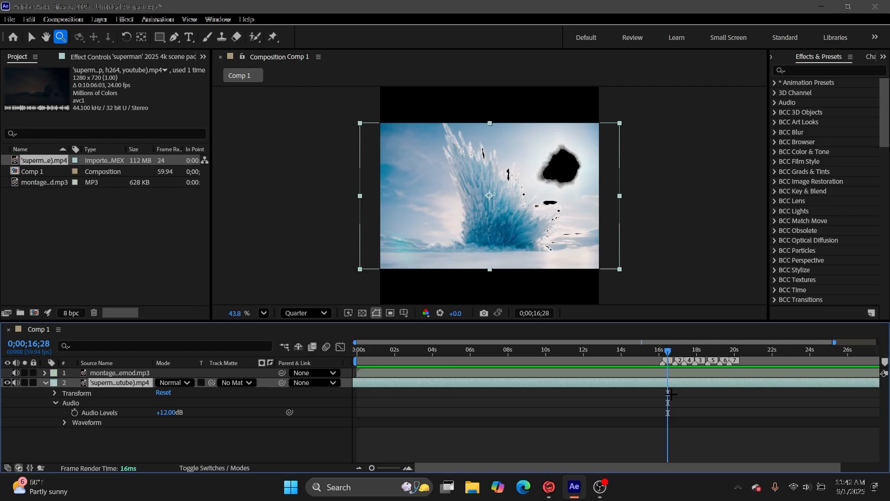
{"action": "key", "text": "ctrl+z"}
Rename the superman clip before the first marker to Intro.
{"action": "left_click", "coordinate": [634, 393]}
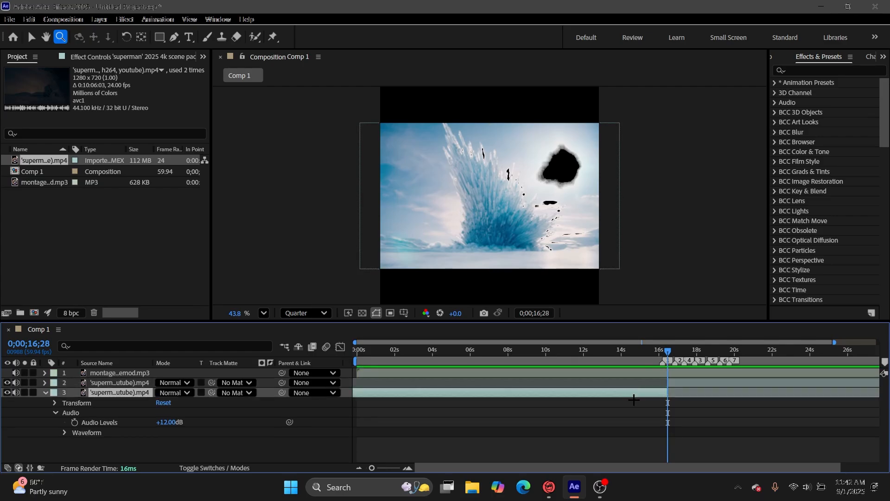
{"action": "key", "text": "Return"}
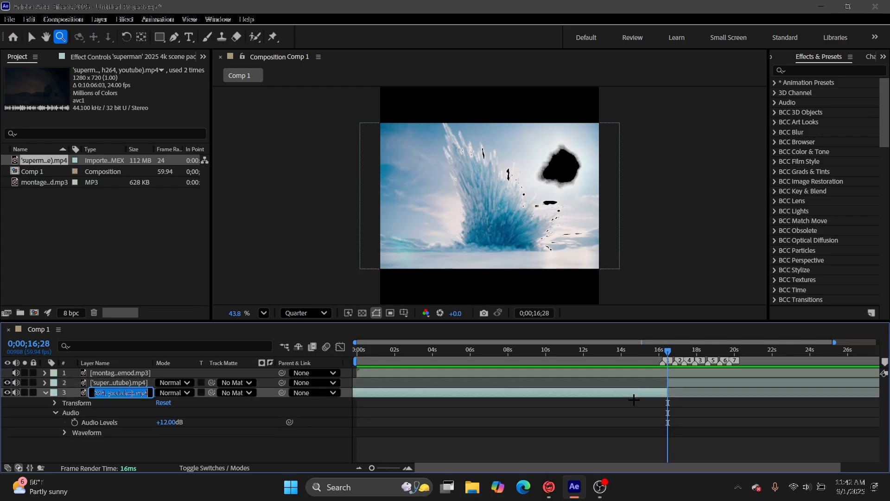
{"action": "key", "text": "BackSpace"}
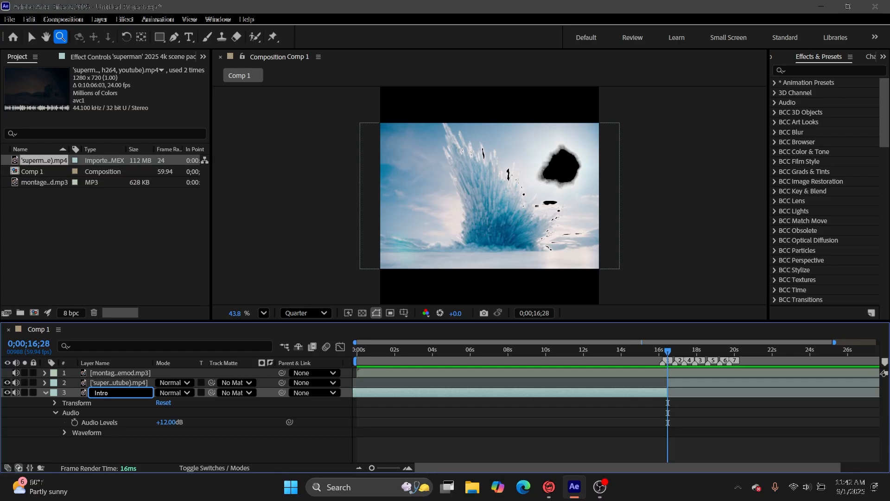
{"action": "left_click", "coordinate": [731, 414]}
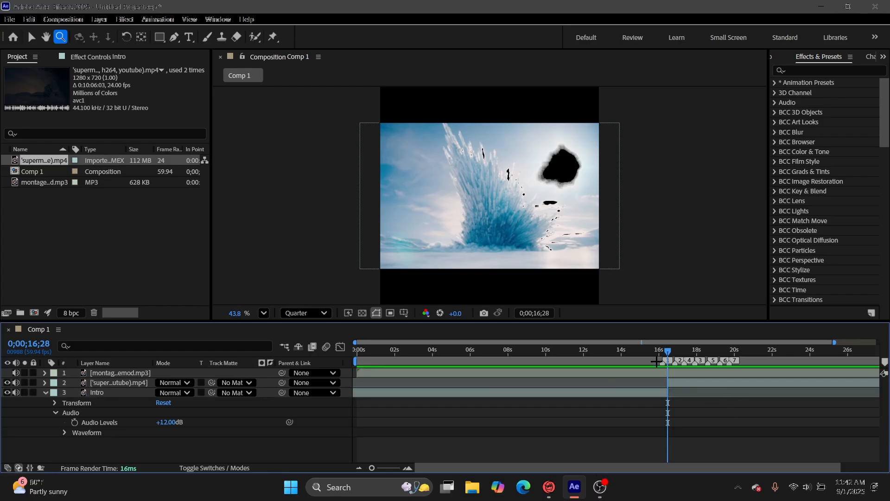
{"action": "left_click", "coordinate": [600, 487]}
{"action": "left_click", "coordinate": [574, 487]}
{"action": "left_click_drag", "start_coordinate": [664, 353], "coordinate": [587, 384]}
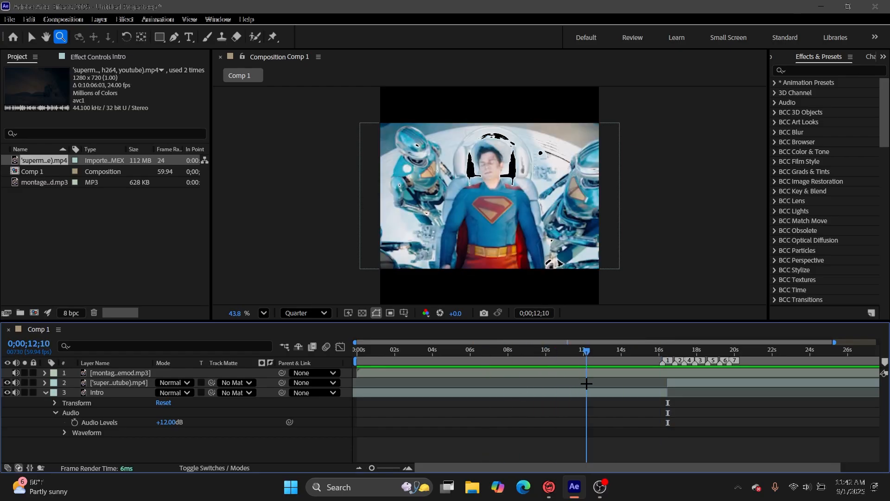
{"action": "left_click", "coordinate": [600, 487]}
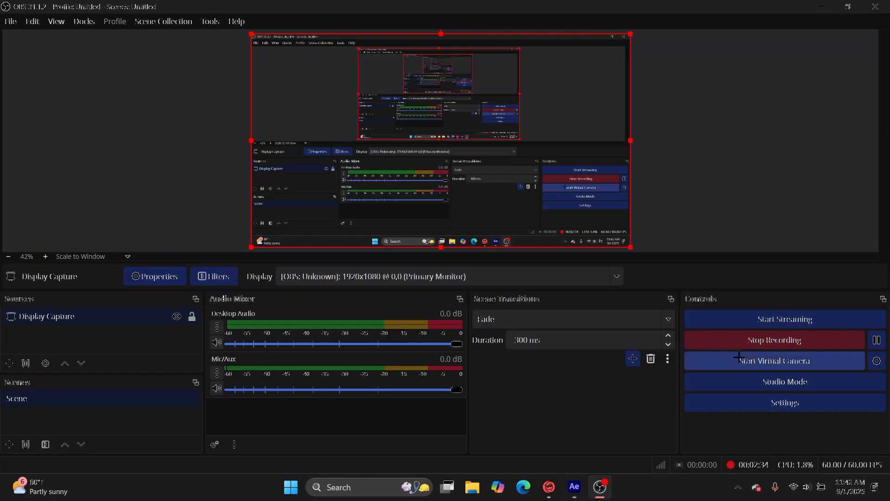
{"action": "left_click", "coordinate": [581, 496]}
{"action": "left_click_drag", "start_coordinate": [594, 361], "coordinate": [604, 395]}
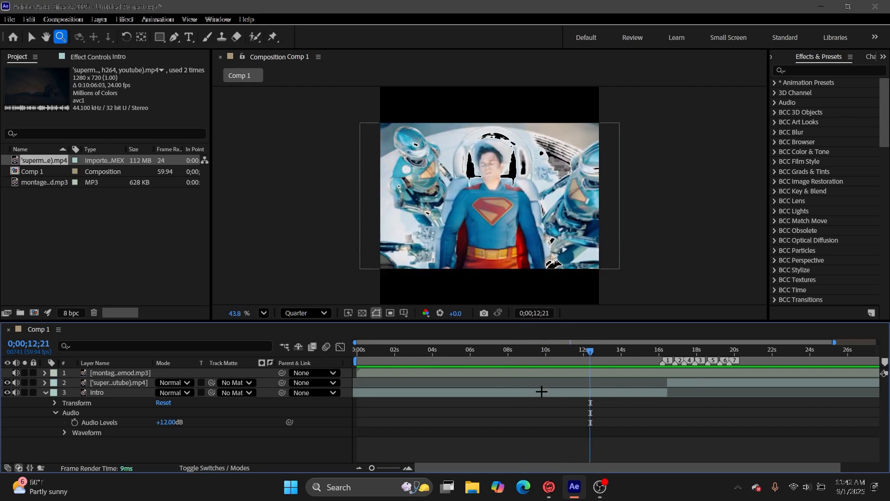
Return to the start of the composition, try the preview at Full resolution, and set it back to Quarter.
{"action": "left_click_drag", "start_coordinate": [605, 357], "coordinate": [310, 337]}
{"action": "left_click", "coordinate": [305, 314]}
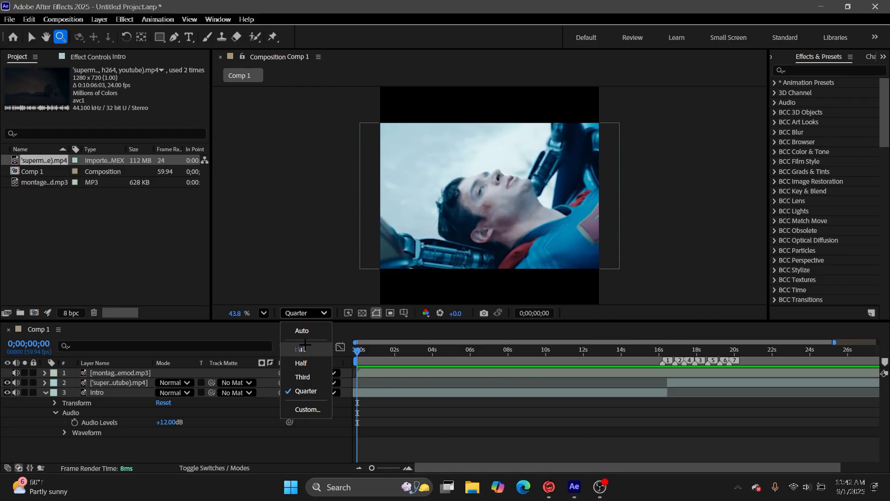
{"action": "left_click", "coordinate": [298, 348]}
{"action": "left_click", "coordinate": [305, 313]}
{"action": "left_click", "coordinate": [298, 391]}
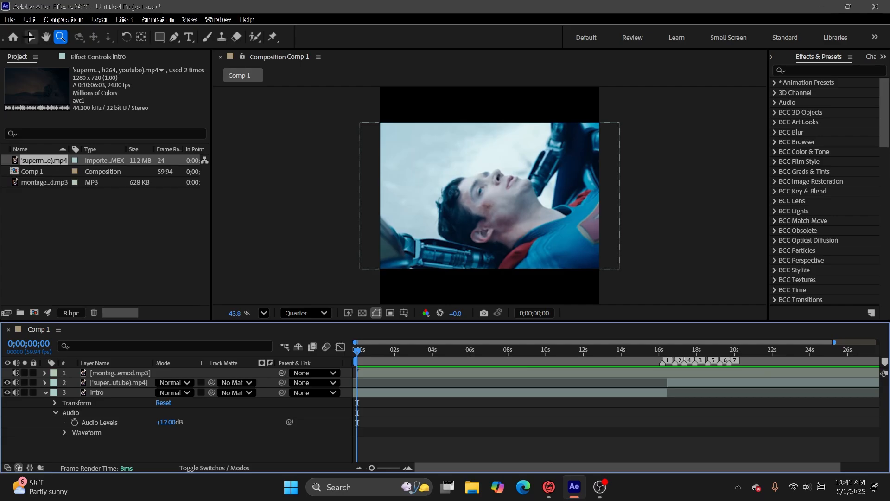
Fit the Intro layer to the composition frame with the Fit to Comp transform.
{"action": "key", "text": "v"}
{"action": "left_click_drag", "start_coordinate": [493, 198], "coordinate": [474, 167]}
{"action": "right_click", "coordinate": [470, 392]}
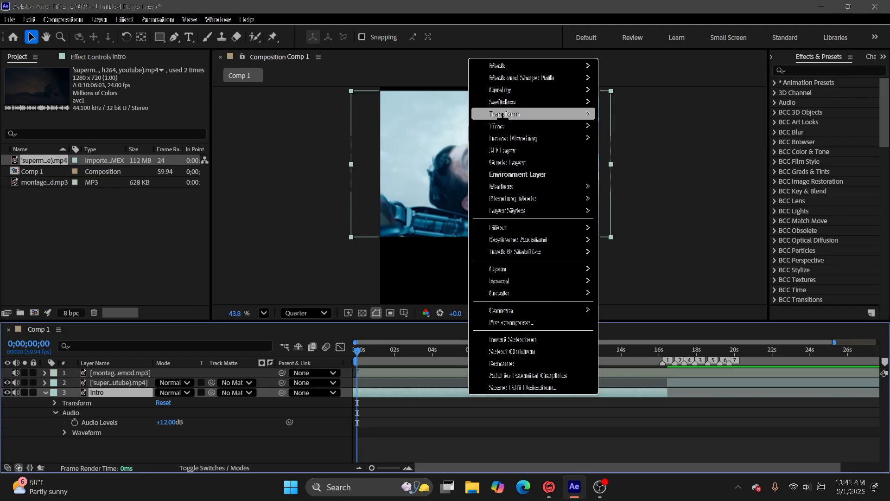
{"action": "right_click", "coordinate": [386, 398]}
{"action": "right_click", "coordinate": [384, 394]}
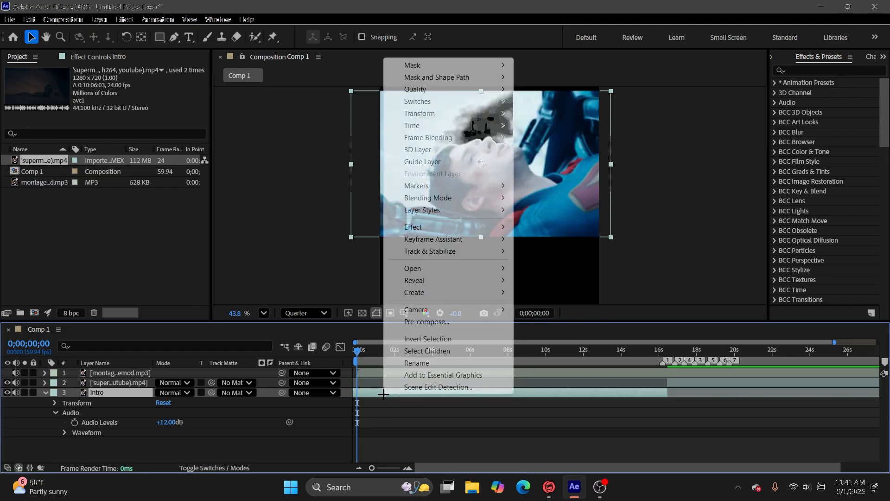
{"action": "mouse_move", "coordinate": [441, 113]}
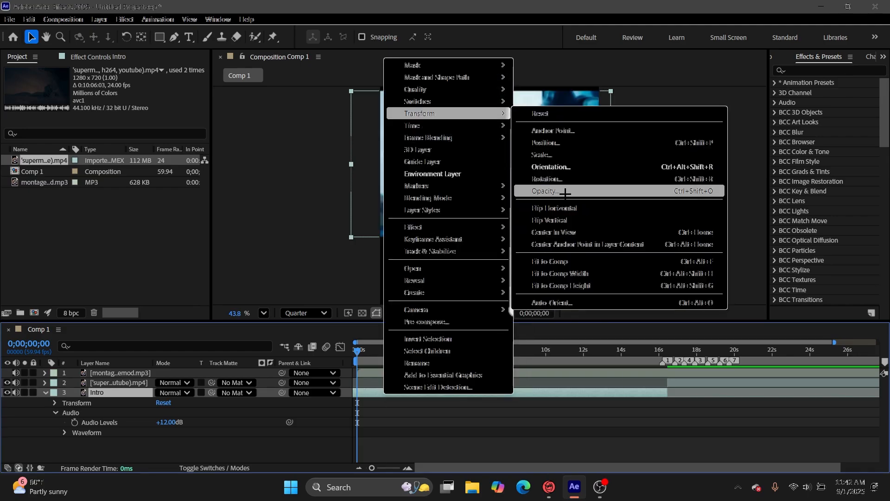
{"action": "left_click", "coordinate": [552, 261]}
Enlarge and reposition the Intro layer so it overfills the square frame, and preview the edit from the start.
{"action": "mouse_move", "coordinate": [536, 214]}
{"action": "left_mouse_down"}
{"action": "mouse_move", "coordinate": [570, 207]}
{"action": "mouse_move", "coordinate": [590, 224]}
{"action": "mouse_move", "coordinate": [543, 204]}
{"action": "left_mouse_up"}
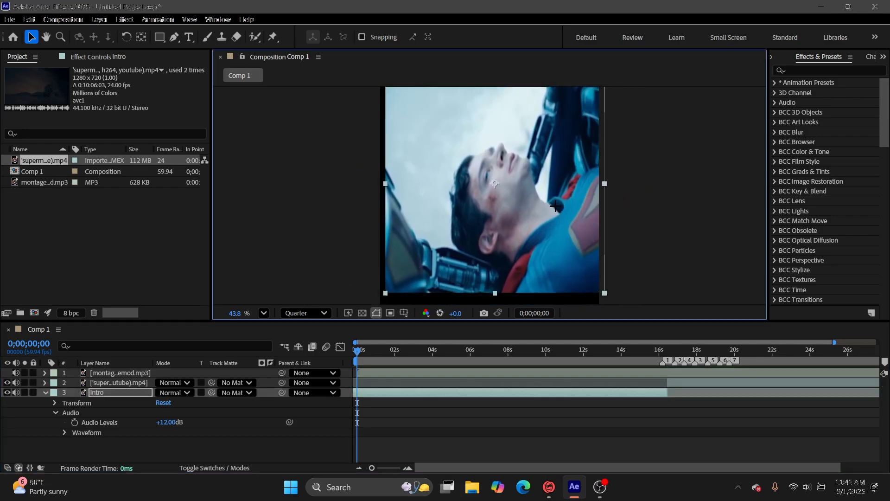
{"action": "left_click_drag", "start_coordinate": [605, 293], "coordinate": [626, 306]}
{"action": "mouse_move", "coordinate": [560, 224]}
{"action": "left_mouse_down"}
{"action": "mouse_move", "coordinate": [567, 254]}
{"action": "mouse_move", "coordinate": [561, 240]}
{"action": "left_mouse_up"}
{"action": "key", "text": "space"}
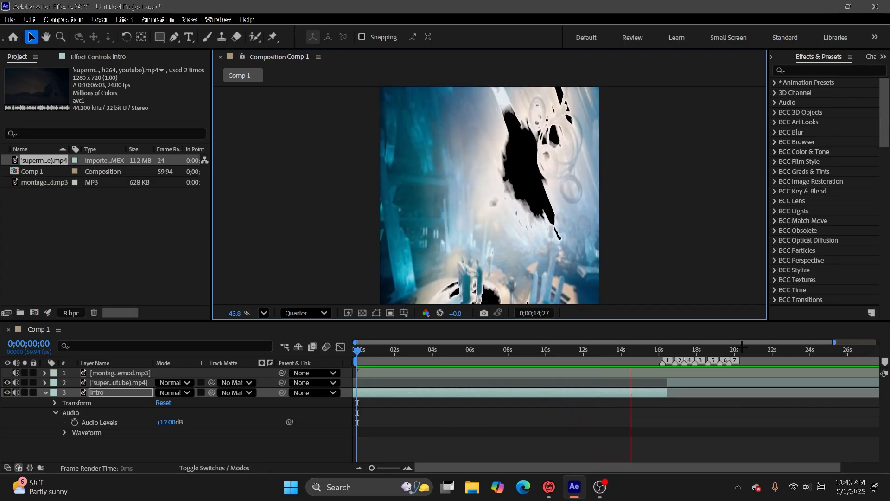
{"action": "key", "text": "space"}
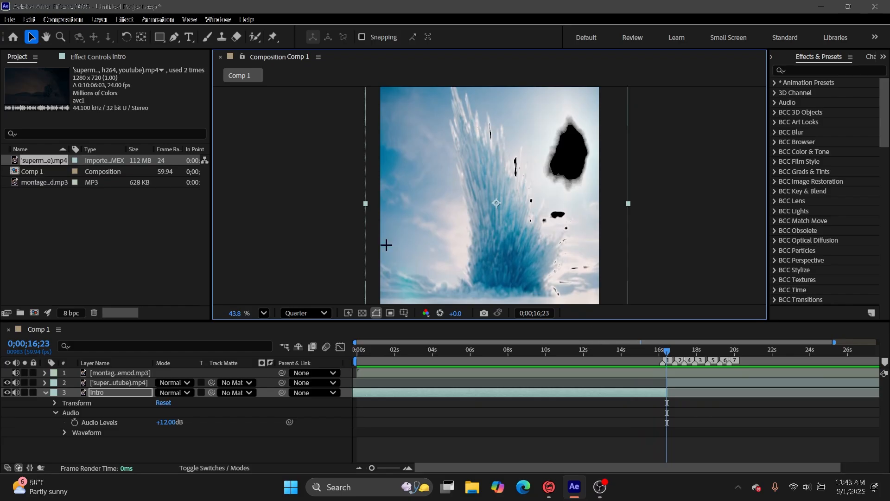
Examine the cut between Intro and the following superman clip around marker 1, and preview it.
{"action": "left_click_drag", "start_coordinate": [666, 353], "coordinate": [668, 411]}
{"action": "mouse_move", "coordinate": [372, 467]}
{"action": "left_mouse_down"}
{"action": "mouse_move", "coordinate": [453, 467]}
{"action": "mouse_move", "coordinate": [371, 467]}
{"action": "left_mouse_up"}
{"action": "left_click_drag", "start_coordinate": [622, 352], "coordinate": [617, 359]}
{"action": "key", "text": "space"}
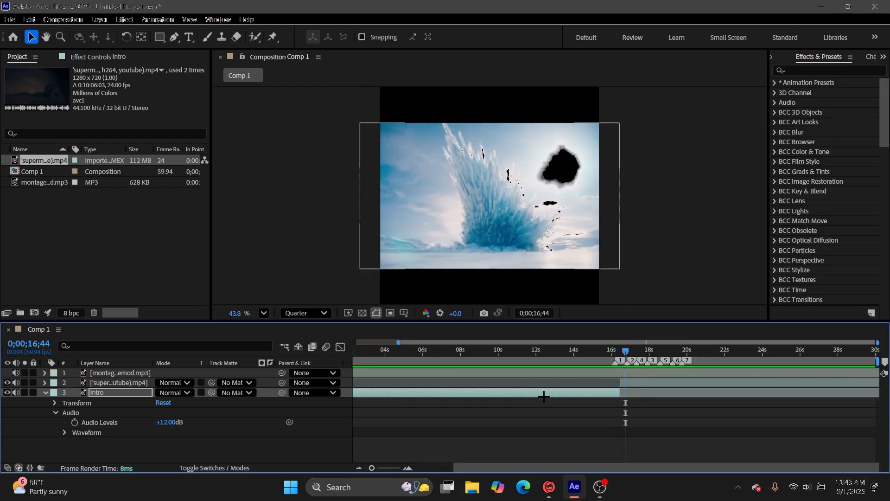
{"action": "left_click", "coordinate": [392, 467]}
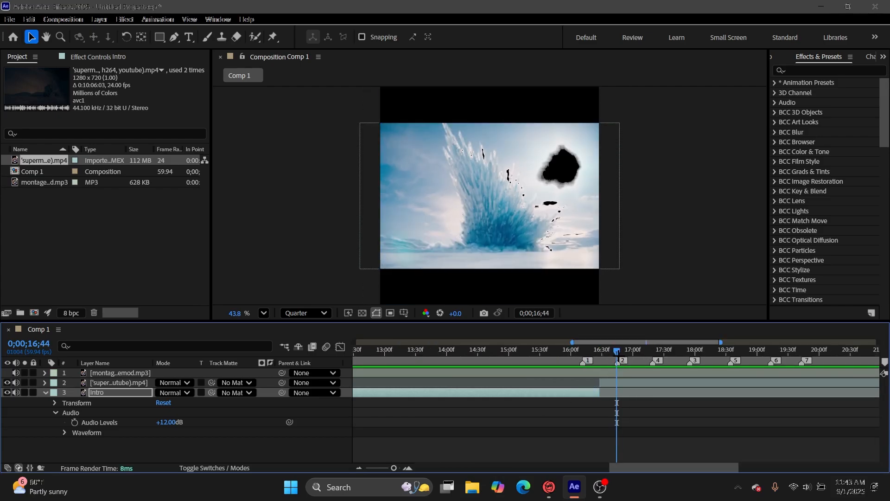
{"action": "left_click", "coordinate": [586, 360]}
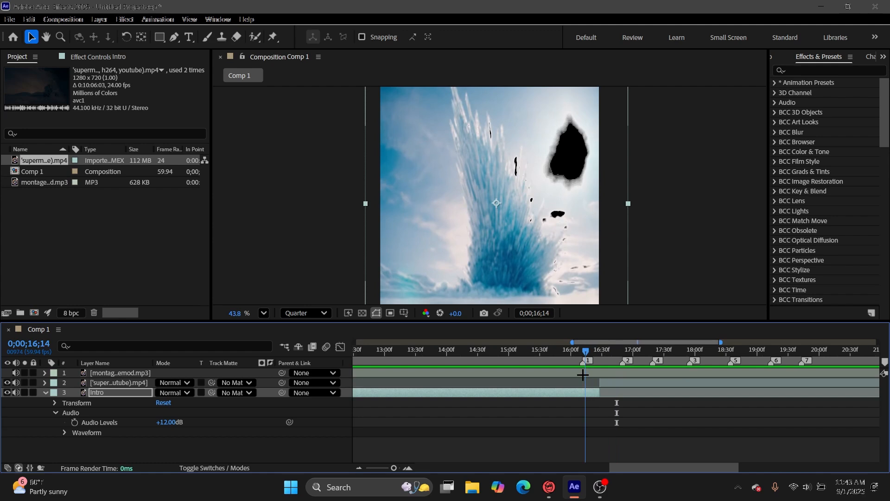
{"action": "key", "text": "space"}
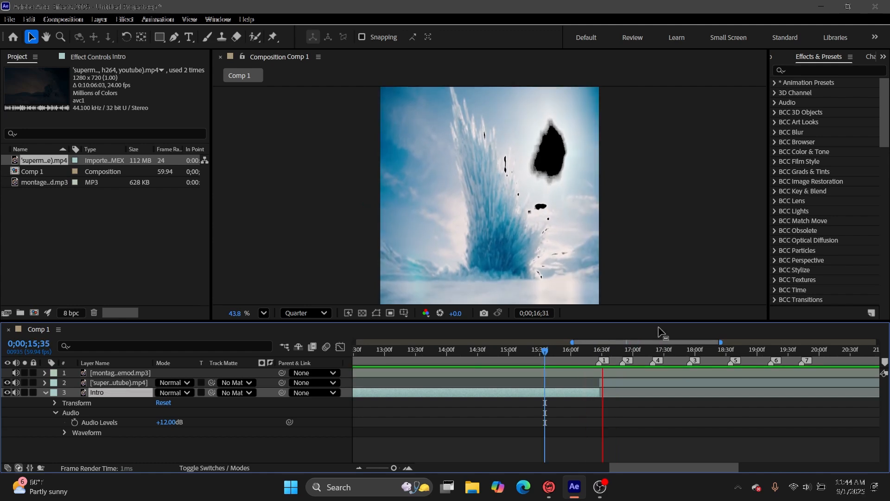
{"action": "key", "text": "space"}
Split the superman clip after Intro at marker 2, at 0;00;16;51.
{"action": "scroll", "coordinate": [678, 365], "scroll_direction": "right", "scroll_amount": 4}
{"action": "scroll", "coordinate": [529, 387], "scroll_direction": "left", "scroll_amount": 10}
{"action": "scroll", "coordinate": [687, 384], "scroll_direction": "right", "scroll_amount": 10}
{"action": "scroll", "coordinate": [686, 384], "scroll_direction": "right", "scroll_amount": 1}
{"action": "left_click", "coordinate": [559, 385]}
{"action": "left_click_drag", "start_coordinate": [472, 359], "coordinate": [391, 391]}
{"action": "key", "text": "space"}
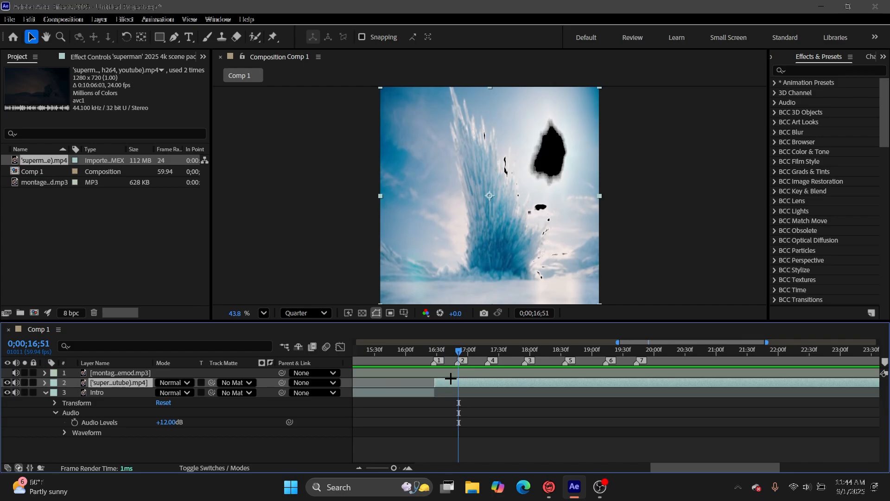
{"action": "key", "text": "ctrl+shift+d"}
Split the remaining footage at 0;00;20;34, delete the skipped portion, and move the new scene's clip to start at marker 2.
{"action": "left_click_drag", "start_coordinate": [459, 353], "coordinate": [663, 375]}
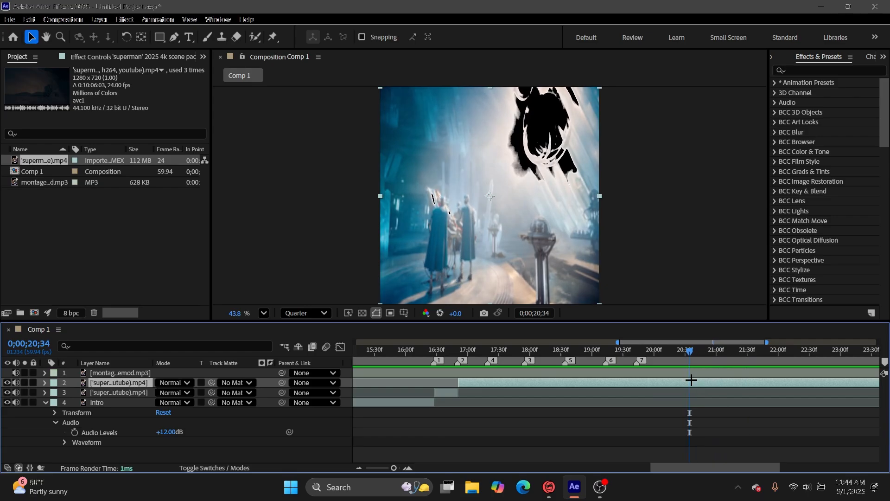
{"action": "key", "text": "ctrl+shift+d"}
{"action": "left_click", "coordinate": [656, 394]}
{"action": "key", "text": "Delete"}
{"action": "left_click_drag", "start_coordinate": [697, 380], "coordinate": [475, 418]}
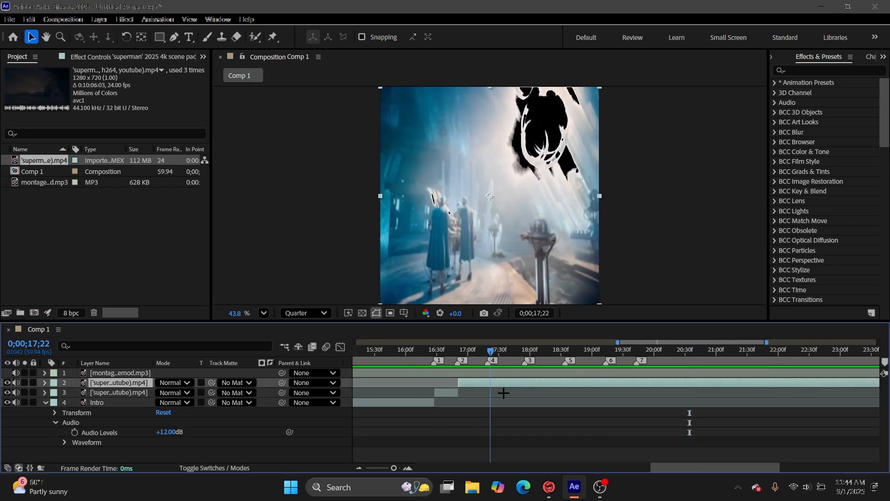
Cut the clip at the next beat, split out another scene, delete the skipped footage, and butt the new clip against the previous one.
{"action": "left_click_drag", "start_coordinate": [878, 384], "coordinate": [507, 443]}
{"action": "left_click", "coordinate": [536, 351]}
{"action": "key", "text": "ctrl+shift+d"}
{"action": "left_click", "coordinate": [834, 351]}
{"action": "key", "text": "ctrl+shift+d"}
{"action": "left_click", "coordinate": [816, 393]}
{"action": "key", "text": "Delete"}
{"action": "left_click_drag", "start_coordinate": [848, 383], "coordinate": [652, 387]}
Preview the new cuts from 0;00;12;01 and mute the audio of the superman clip directly after Intro.
{"action": "left_click", "coordinate": [430, 351]}
{"action": "key", "text": "space"}
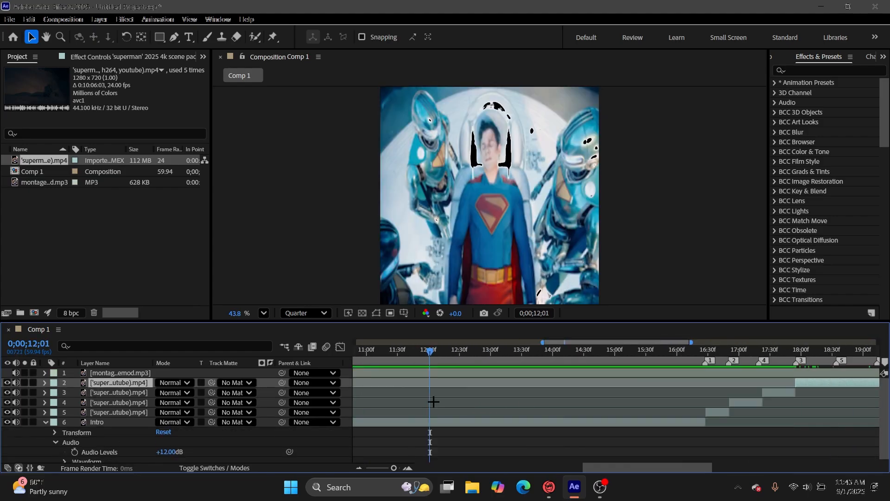
{"action": "left_click", "coordinate": [827, 352]}
{"action": "left_click", "coordinate": [119, 412], "text": "shift"}
{"action": "left_click", "coordinate": [15, 412]}
{"action": "left_click", "coordinate": [573, 352]}
{"action": "key", "text": "space"}
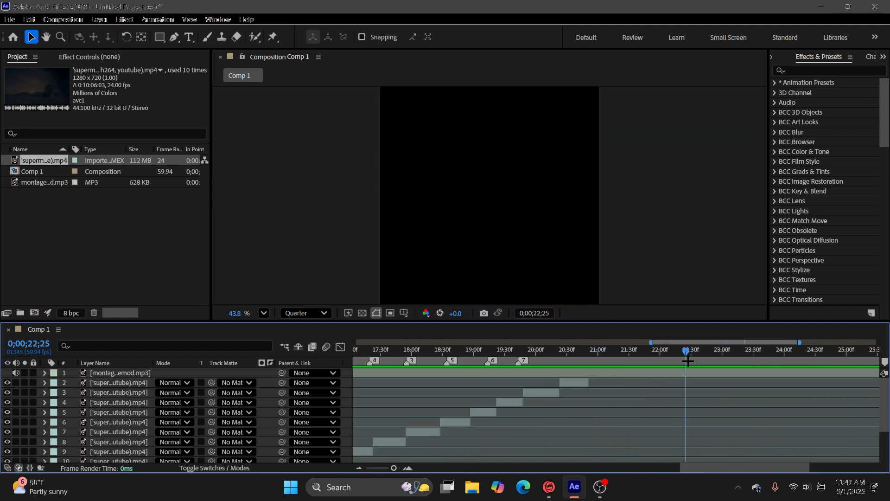
{"action": "left_click", "coordinate": [63, 19]}
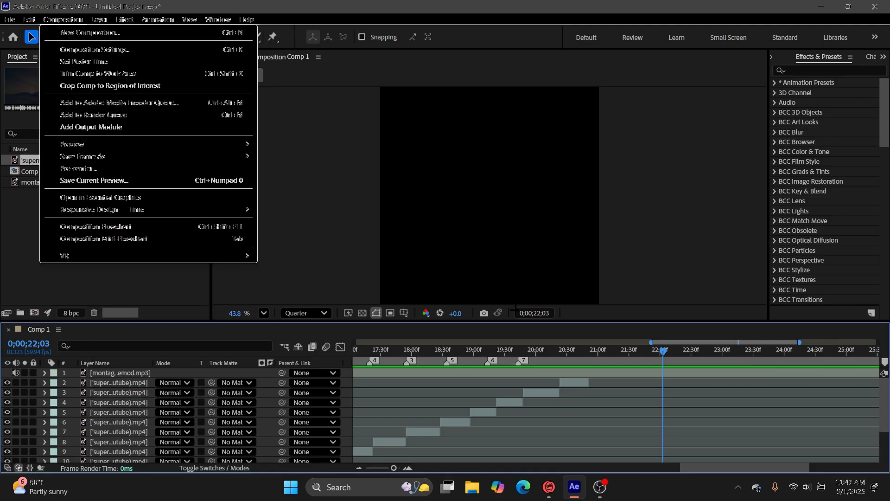
{"action": "left_click", "coordinate": [535, 313]}
{"action": "left_click", "coordinate": [535, 313]}
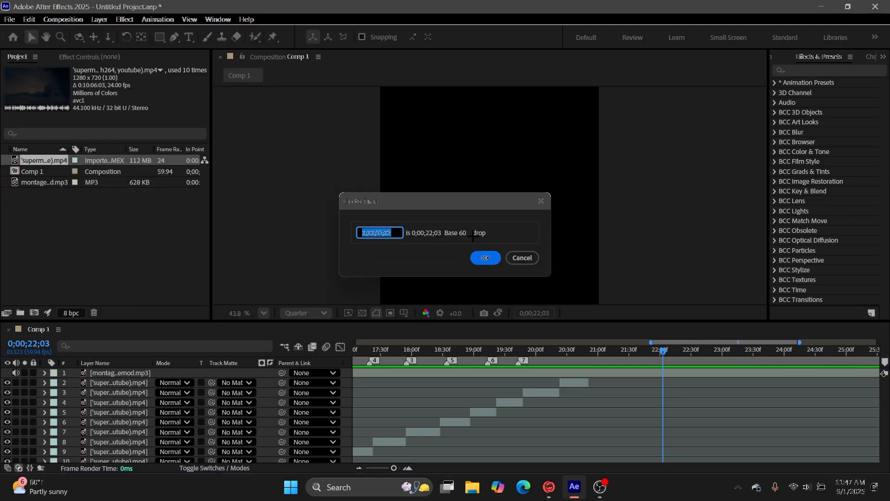
{"action": "left_click", "coordinate": [522, 258]}
Set the composition's duration to 0;00;22;03 in the composition settings.
{"action": "left_click", "coordinate": [63, 19]}
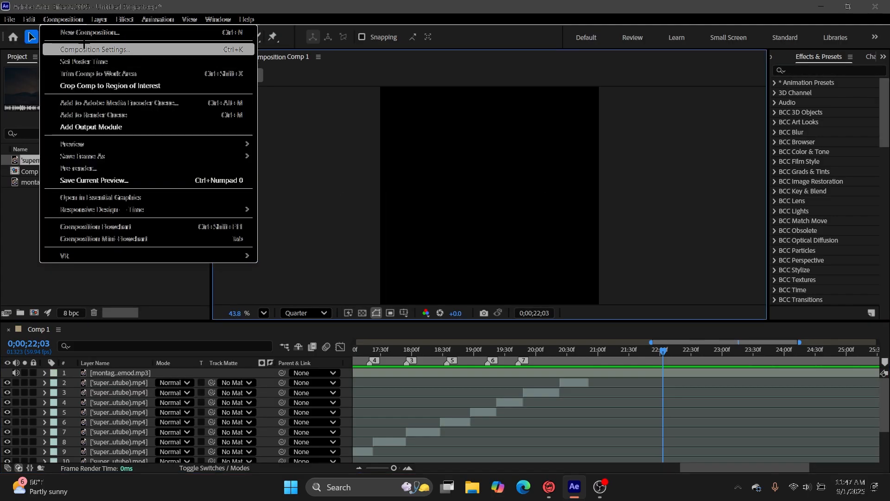
{"action": "left_click", "coordinate": [88, 49]}
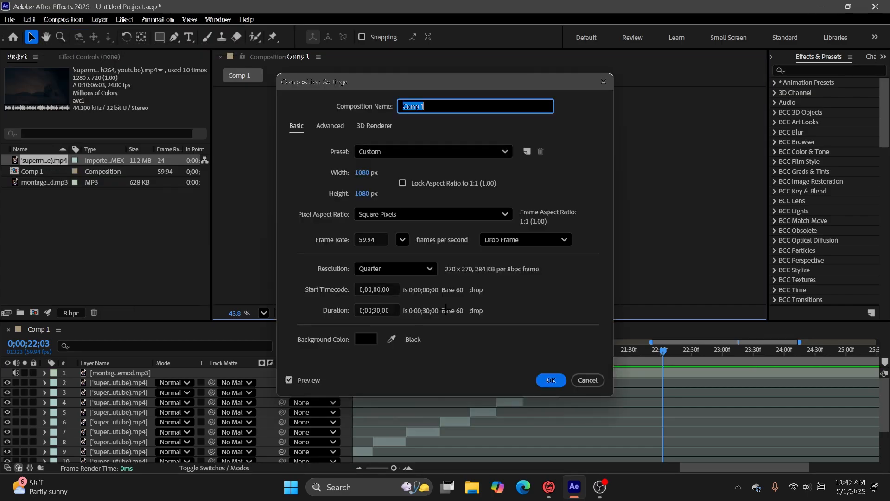
{"action": "left_click", "coordinate": [397, 311]}
{"action": "type", "text": "2203"}
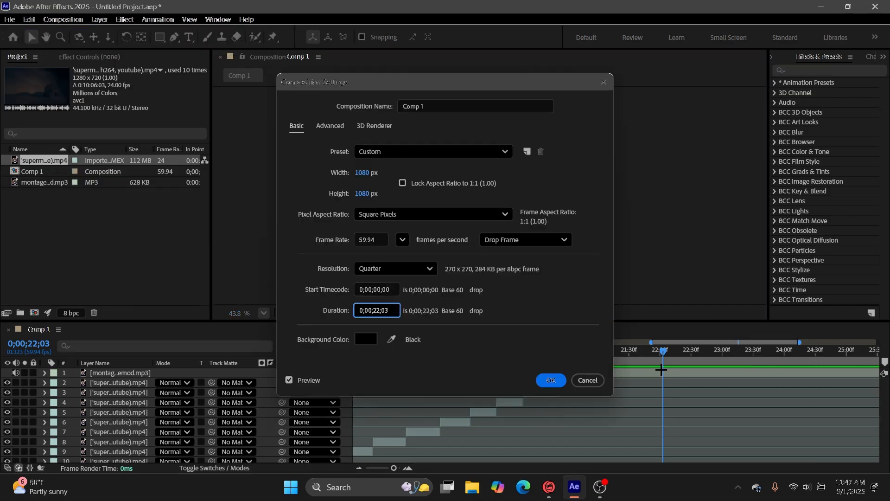
{"action": "left_click", "coordinate": [551, 381]}
Preview the whole edit from the start and review the final cuts after marker 7.
{"action": "left_click_drag", "start_coordinate": [875, 353], "coordinate": [0, 406]}
{"action": "key", "text": "space"}
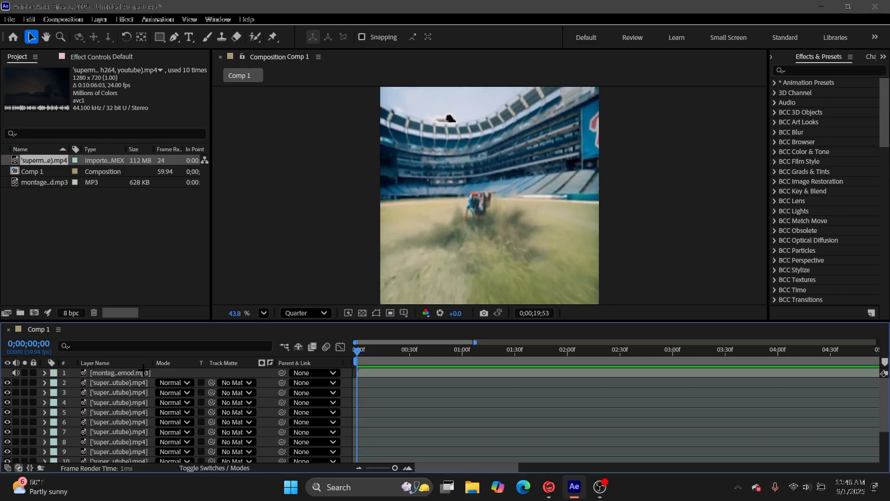
{"action": "key", "text": "space"}
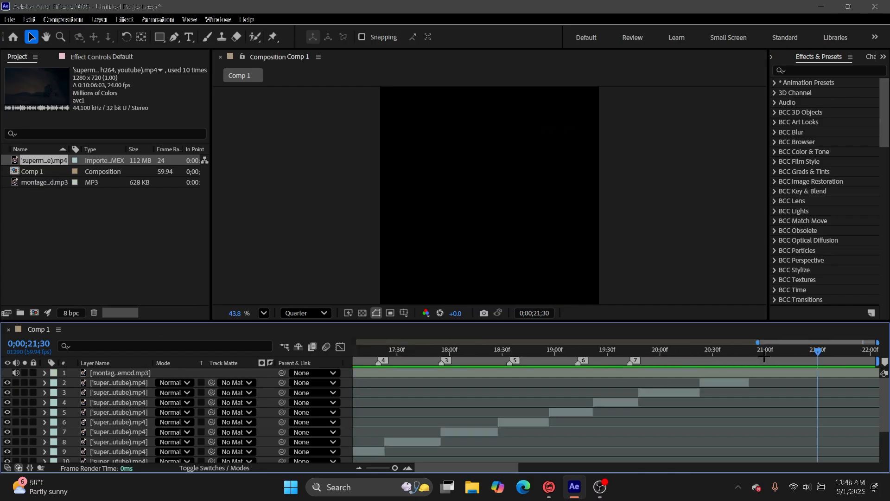
{"action": "left_click_drag", "start_coordinate": [807, 357], "coordinate": [612, 387]}
{"action": "key", "text": "space"}
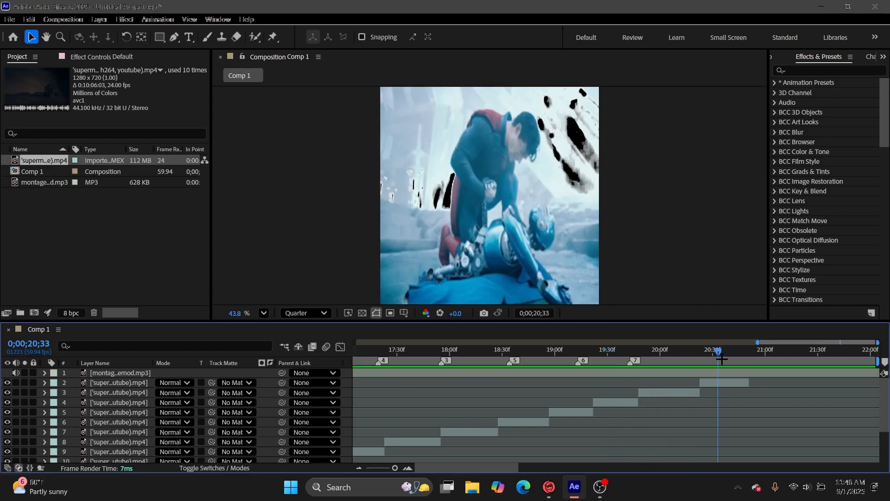
{"action": "left_click_drag", "start_coordinate": [702, 358], "coordinate": [698, 358]}
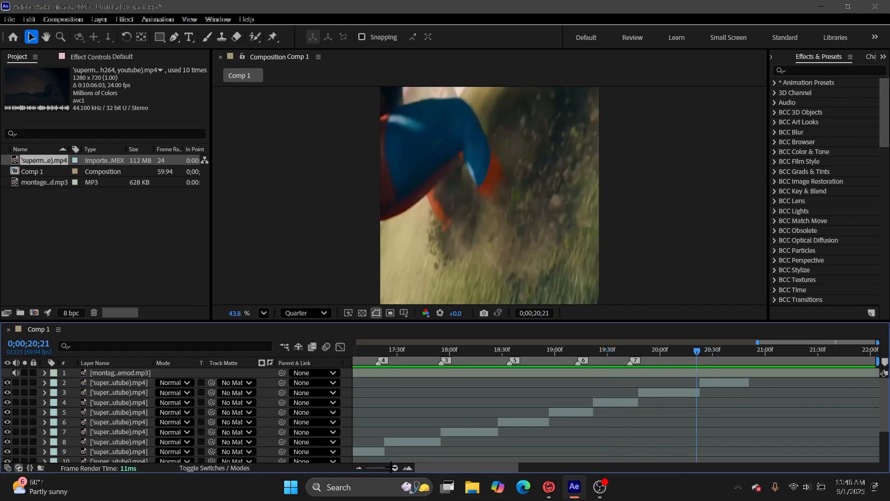
Move the last clip's start to 0;00;20;21 and preview the join with the preceding clip.
{"action": "left_click_drag", "start_coordinate": [389, 467], "coordinate": [416, 468]}
{"action": "left_click_drag", "start_coordinate": [687, 382], "coordinate": [627, 388]}
{"action": "left_click_drag", "start_coordinate": [621, 355], "coordinate": [468, 378]}
{"action": "key", "text": "space"}
{"action": "left_click_drag", "start_coordinate": [615, 356], "coordinate": [487, 382]}
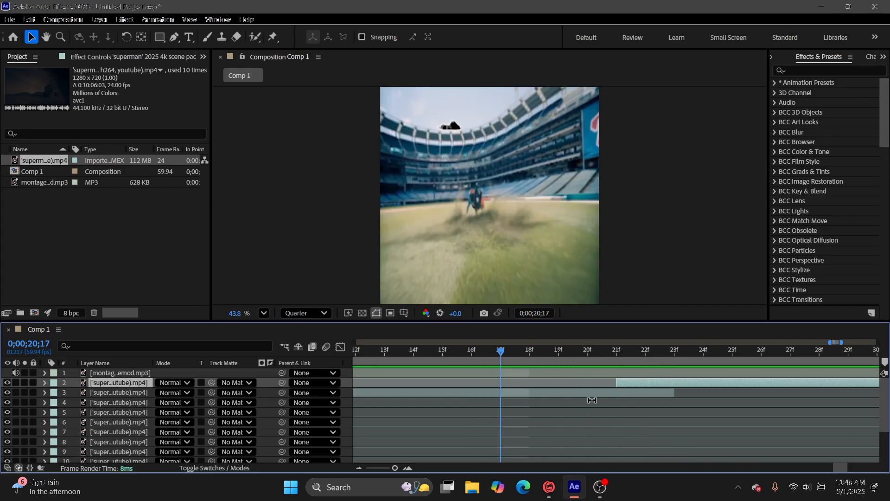
Adjust the second-to-last clip's end toward the last clip, extend its start back to 0;00;19;48, and preview the cuts.
{"action": "left_click", "coordinate": [674, 392]}
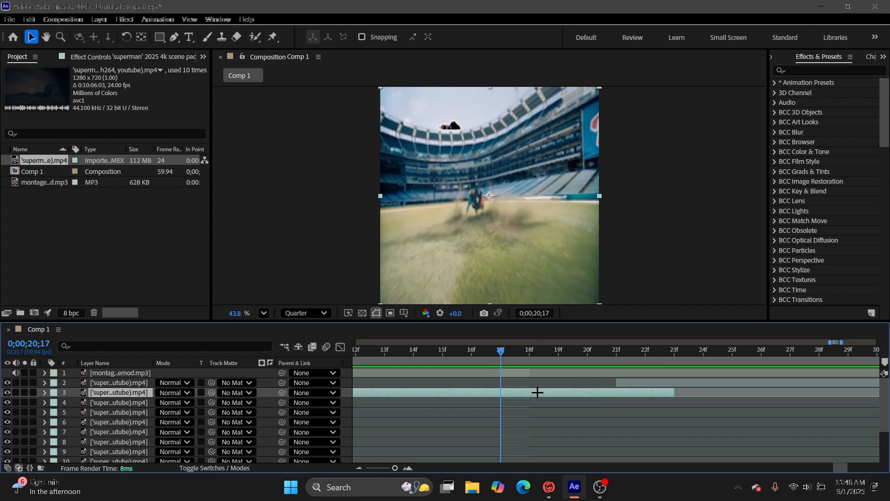
{"action": "left_click_drag", "start_coordinate": [672, 394], "coordinate": [569, 401]}
{"action": "key", "text": "space"}
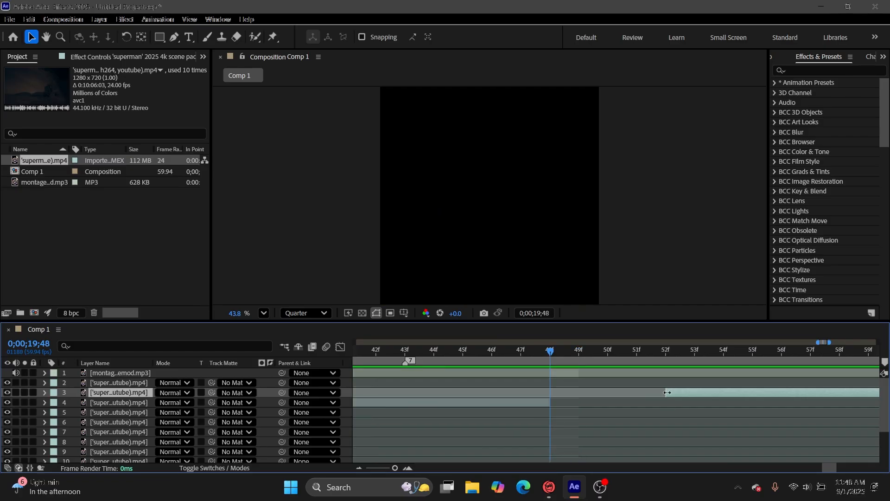
{"action": "left_click_drag", "start_coordinate": [667, 393], "coordinate": [563, 408]}
{"action": "key", "text": "space"}
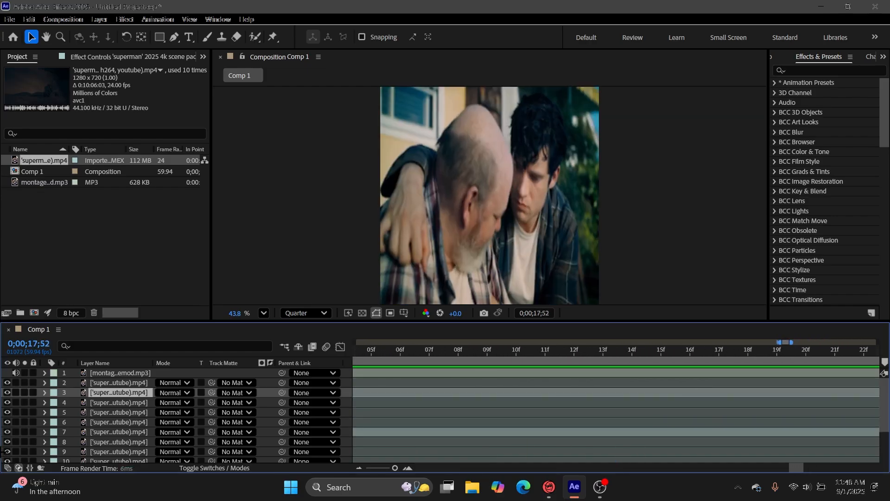
Pre-compose the last superman clip, moving all attributes into the new composition with duration adjusted and without opening it.
{"action": "left_click_drag", "start_coordinate": [395, 468], "coordinate": [362, 478]}
{"action": "left_click_drag", "start_coordinate": [619, 353], "coordinate": [833, 385]}
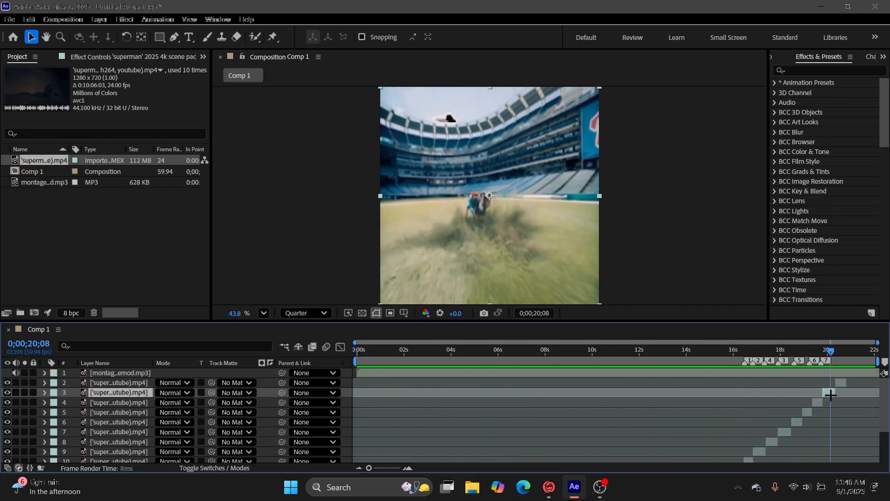
{"action": "left_click", "coordinate": [838, 383]}
{"action": "right_click", "coordinate": [835, 383]}
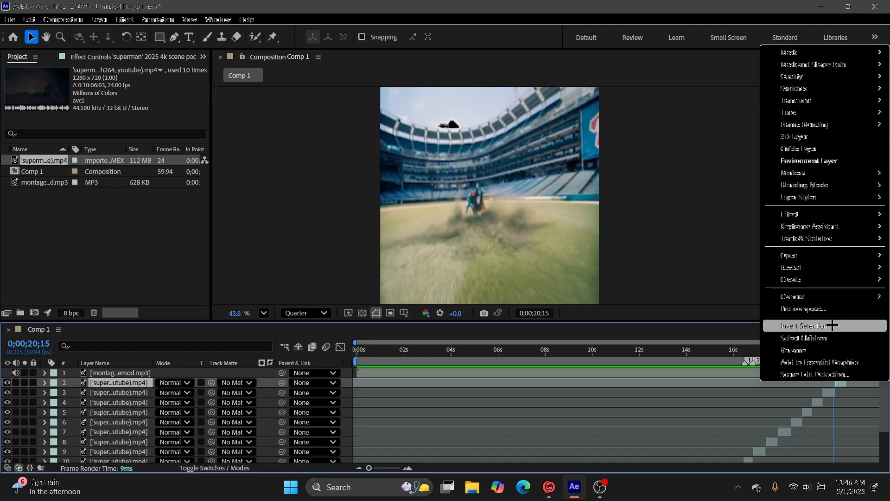
{"action": "left_click", "coordinate": [809, 309]}
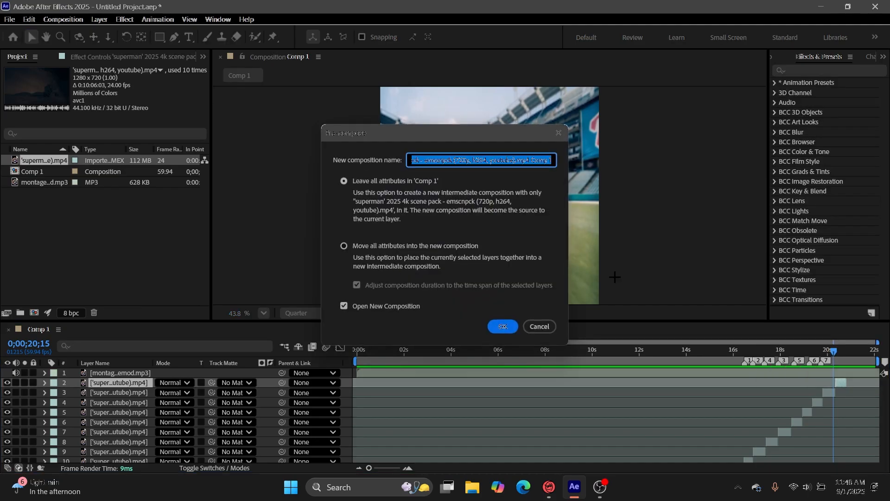
{"action": "left_click", "coordinate": [344, 246]}
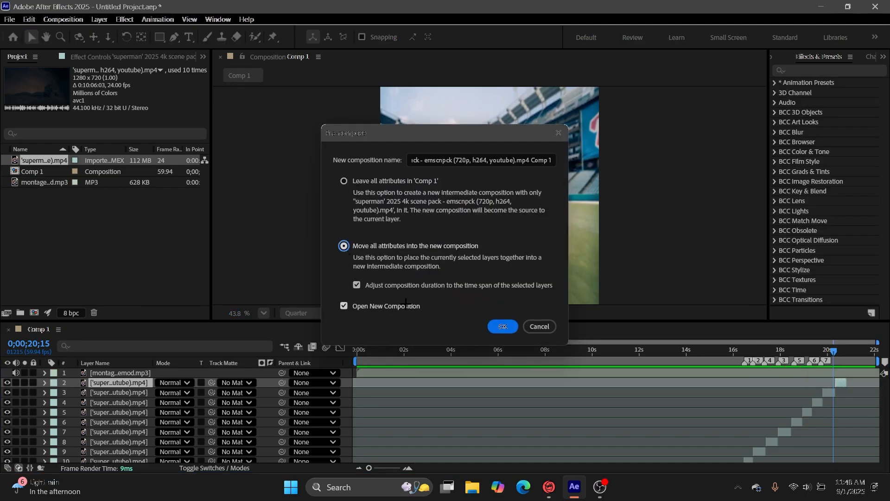
{"action": "left_click", "coordinate": [503, 327]}
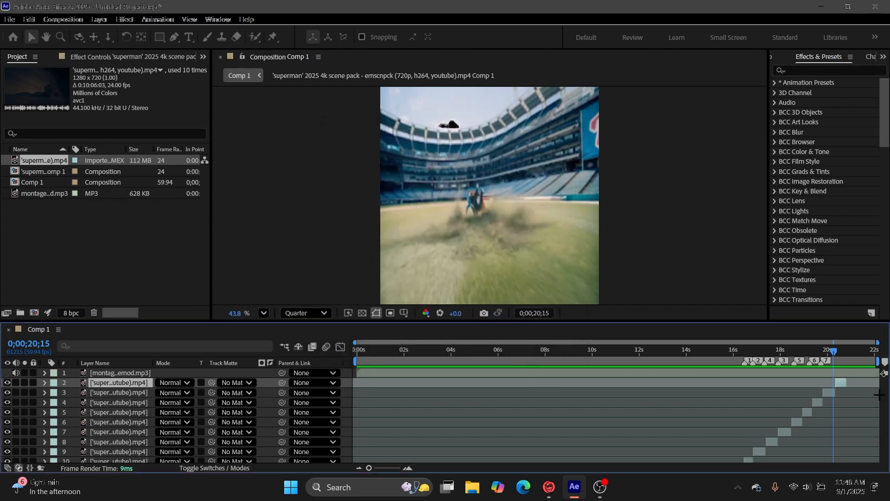
Pre-compose the clips on layers 3, 4 and 5 individually with the same move-all-attributes settings.
{"action": "left_click", "coordinate": [831, 393]}
{"action": "right_click", "coordinate": [830, 392]}
{"action": "left_click", "coordinate": [809, 309]}
{"action": "left_click", "coordinate": [502, 326]}
{"action": "left_click", "coordinate": [817, 402]}
{"action": "right_click", "coordinate": [817, 402]}
{"action": "left_click", "coordinate": [809, 329]}
{"action": "left_click", "coordinate": [503, 327]}
{"action": "left_click", "coordinate": [810, 382]}
{"action": "right_click", "coordinate": [810, 383]}
{"action": "left_click", "coordinate": [810, 310]}
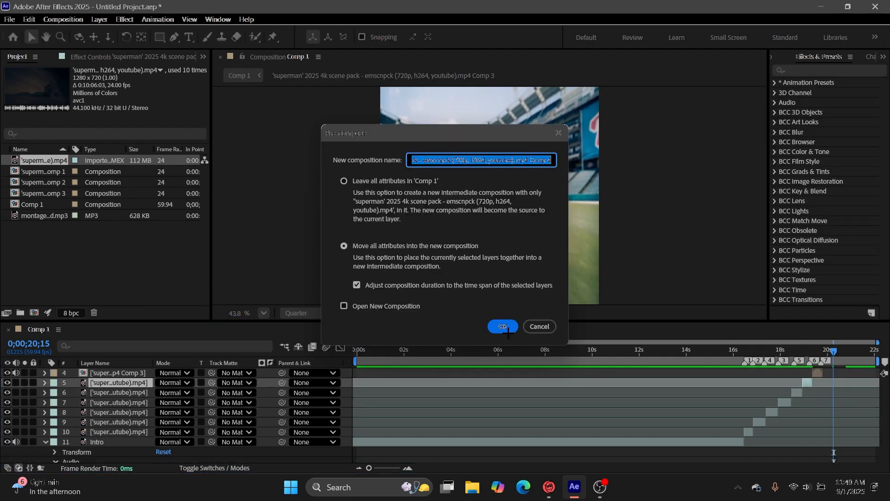
{"action": "left_click", "coordinate": [503, 326]}
Pre-compose the clips on layers 6, 7 and 8 individually, moving all attributes into each new composition.
{"action": "left_click", "coordinate": [797, 392]}
{"action": "right_click", "coordinate": [797, 392]}
{"action": "right_click", "coordinate": [811, 406]}
{"action": "left_click", "coordinate": [802, 326]}
{"action": "left_click", "coordinate": [503, 324]}
{"action": "right_click", "coordinate": [774, 412]}
{"action": "left_click", "coordinate": [802, 340]}
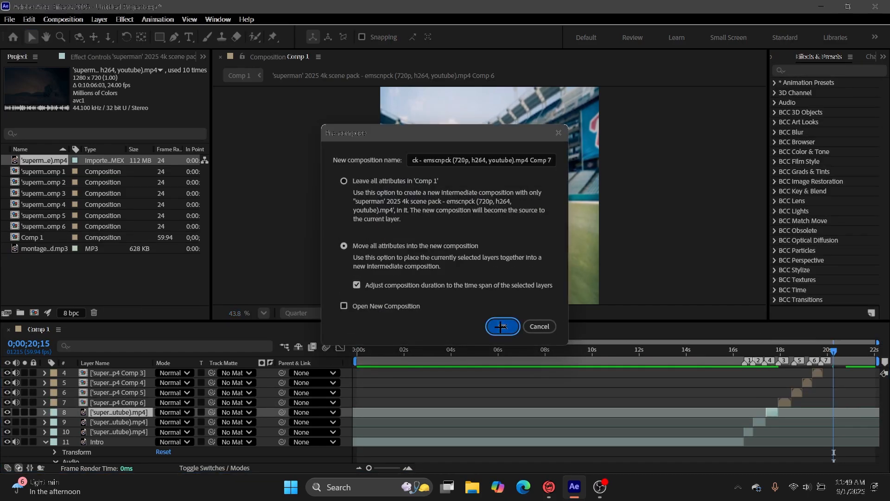
{"action": "left_click", "coordinate": [504, 326]}
Pre-compose the two remaining clips on layers 9 and 10 individually, leaving the Intro layer as it is.
{"action": "right_click", "coordinate": [761, 422]}
{"action": "left_click", "coordinate": [802, 350]}
{"action": "left_click", "coordinate": [504, 326]}
{"action": "right_click", "coordinate": [744, 430]}
{"action": "left_click", "coordinate": [819, 346]}
{"action": "left_click", "coordinate": [504, 326]}
Go to the start of the first clip after Intro and search the effects and presets for "betterzoomin".
{"action": "left_click_drag", "start_coordinate": [733, 351], "coordinate": [746, 453]}
{"action": "type", "text": "bet"}
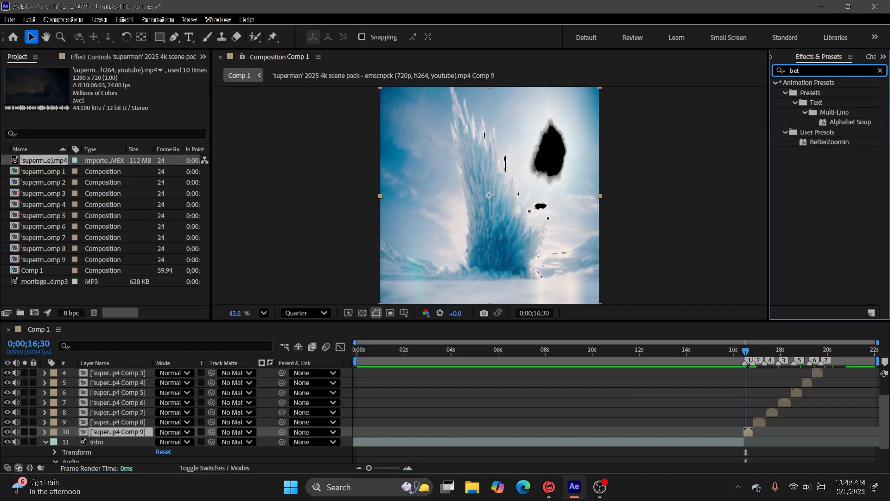
{"action": "type", "text": "terzoo,"}
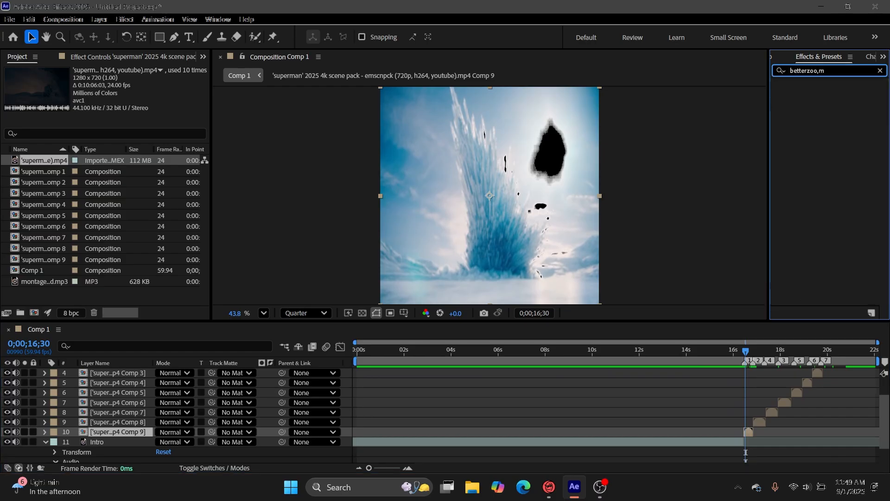
{"action": "key", "text": "BackSpace"}
{"action": "type", "text": "m"}
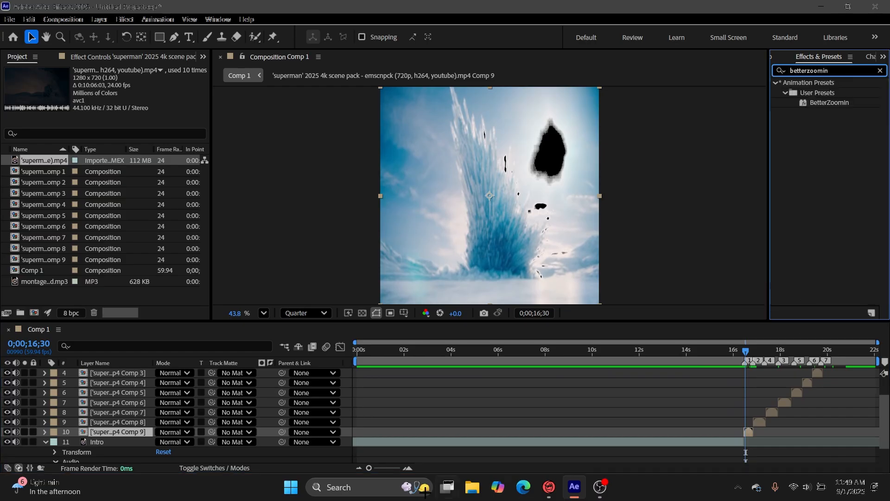
Apply the BetterZoomIn preset to the Comp 9 layer with the current time at the clip's start, 0;00;16;28.
{"action": "left_click_drag", "start_coordinate": [370, 468], "coordinate": [419, 468]}
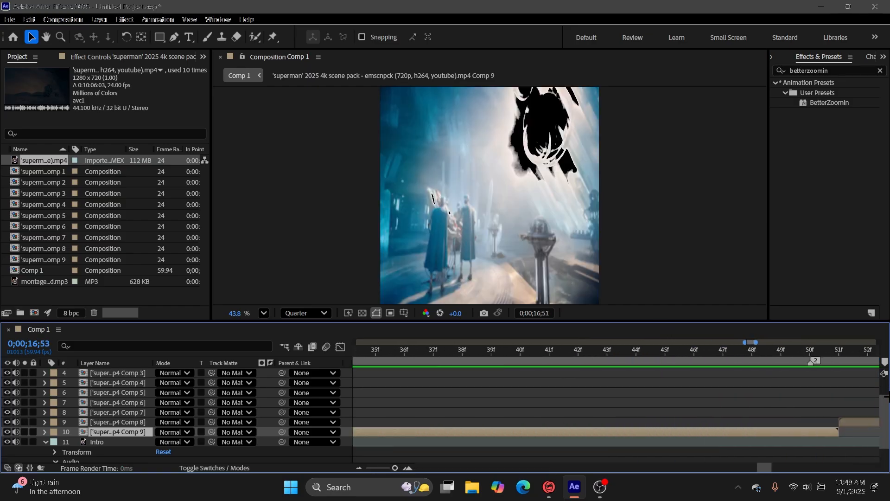
{"action": "key", "text": "Page_Up"}
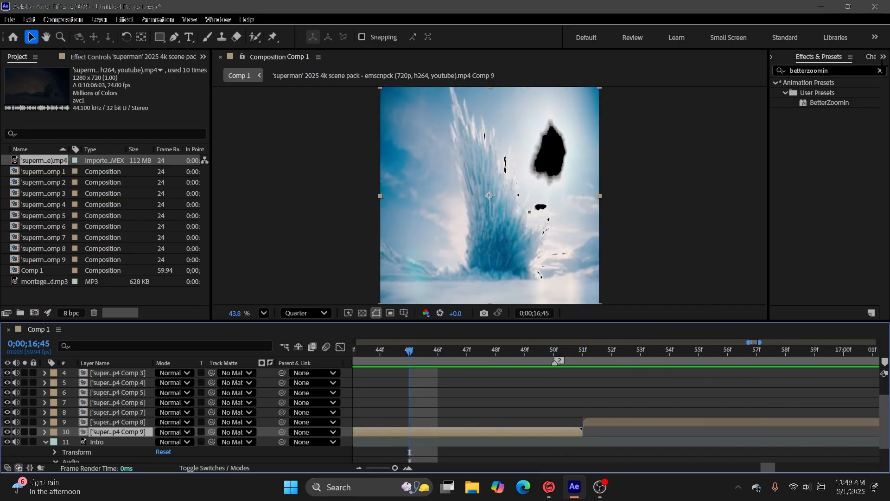
{"action": "left_click_drag", "start_coordinate": [819, 107], "coordinate": [530, 437]}
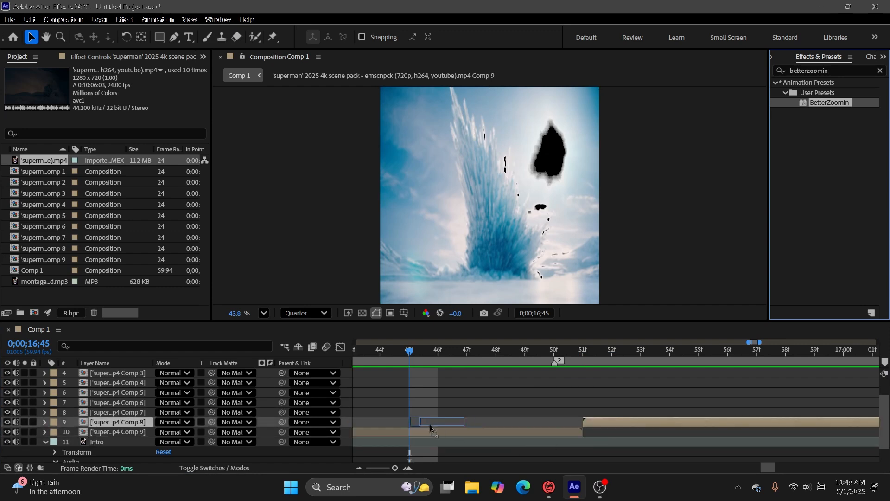
{"action": "mouse_move", "coordinate": [415, 350]}
{"action": "left_mouse_down"}
{"action": "mouse_move", "coordinate": [404, 360]}
{"action": "mouse_move", "coordinate": [415, 450]}
{"action": "mouse_move", "coordinate": [356, 457]}
{"action": "mouse_move", "coordinate": [657, 459]}
{"action": "left_mouse_up"}
{"action": "left_click_drag", "start_coordinate": [772, 174], "coordinate": [664, 449]}
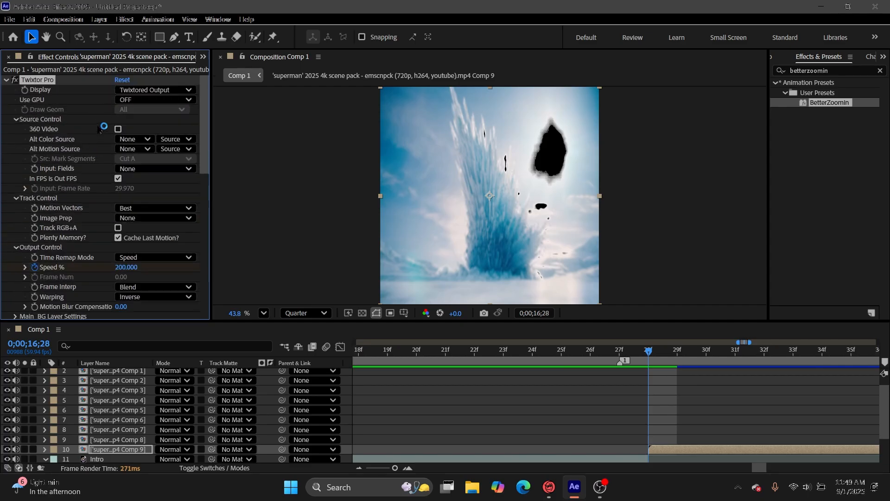
Reveal the Comp 9 layer's keyframes and compress the preset's timing so the last Speed % keyframe lands at 0;00;16;51.
{"action": "scroll", "coordinate": [119, 237], "scroll_direction": "down", "scroll_amount": 2}
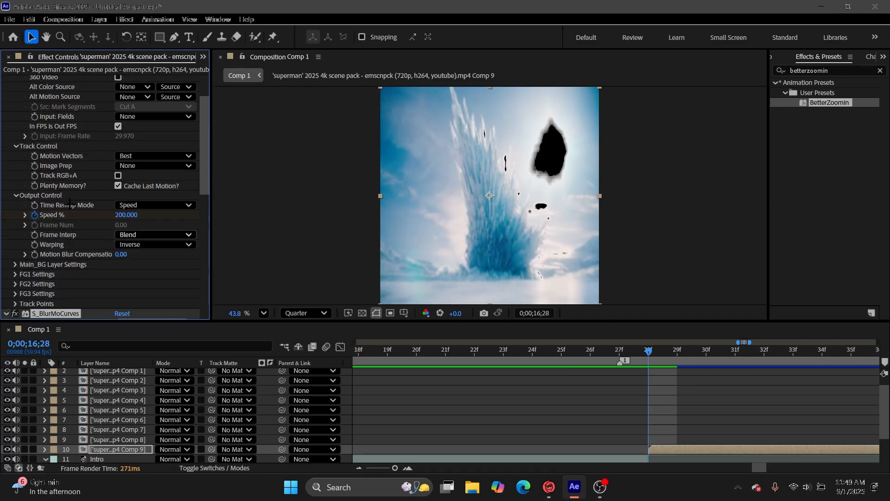
{"action": "scroll", "coordinate": [66, 227], "scroll_direction": "up", "scroll_amount": 1}
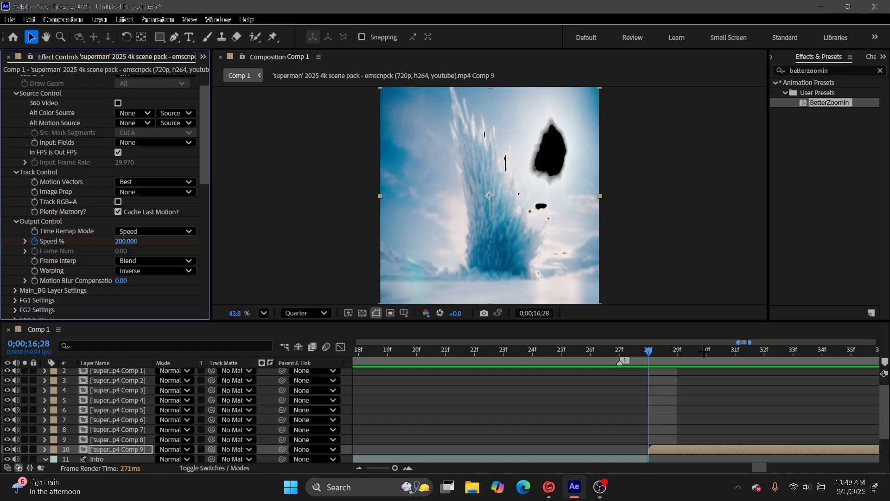
{"action": "scroll", "coordinate": [657, 373], "scroll_direction": "down", "scroll_amount": 1}
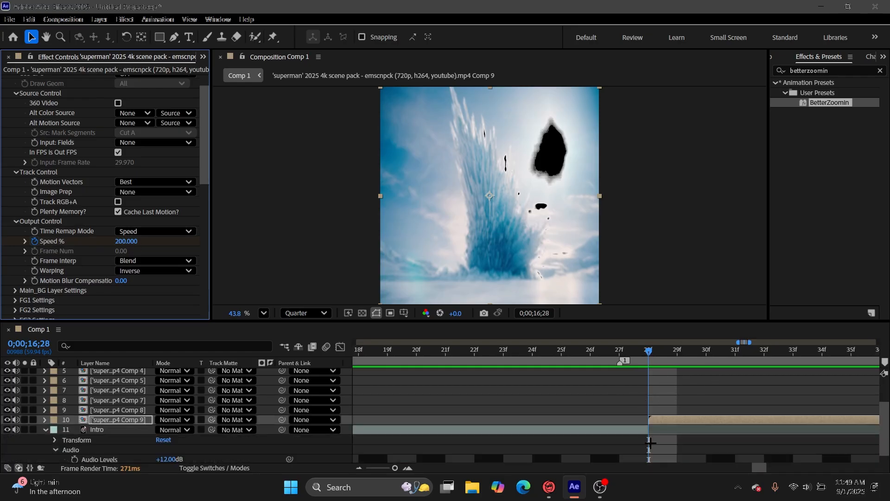
{"action": "key", "text": "u"}
{"action": "left_click_drag", "start_coordinate": [649, 351], "coordinate": [664, 408]}
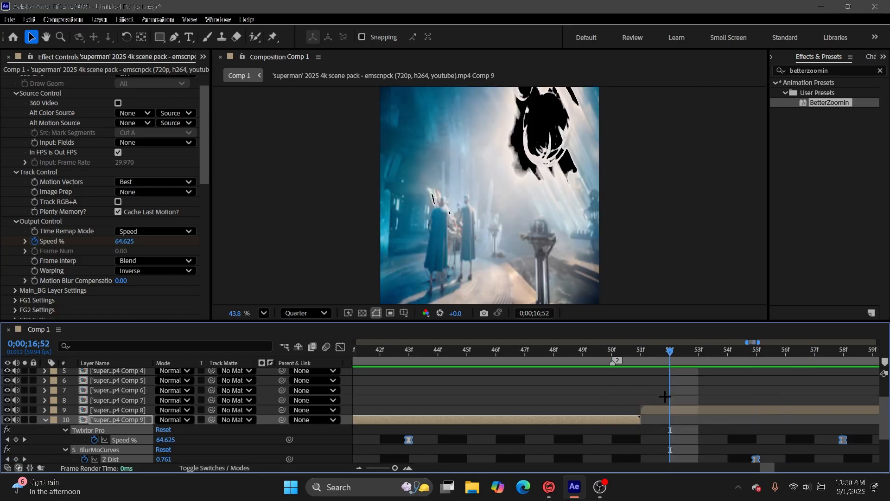
{"action": "scroll", "coordinate": [701, 397], "scroll_direction": "down", "scroll_amount": 2}
{"action": "left_click_drag", "start_coordinate": [843, 389], "coordinate": [783, 404]}
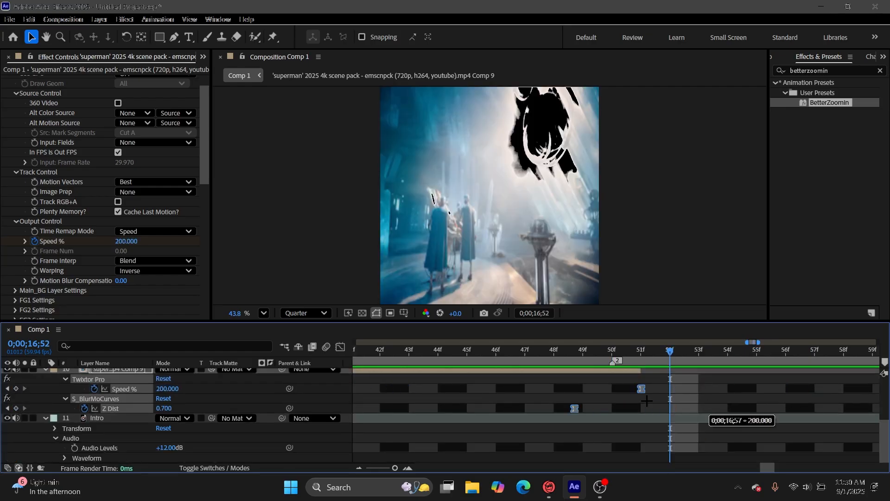
{"action": "left_click_drag", "start_coordinate": [647, 400], "coordinate": [647, 400]}
Expand Twixtor Pro's Speed % control and preview the retimed zoom from 0;00;16;28.
{"action": "left_click_drag", "start_coordinate": [670, 352], "coordinate": [639, 418]}
{"action": "left_click", "coordinate": [25, 241]}
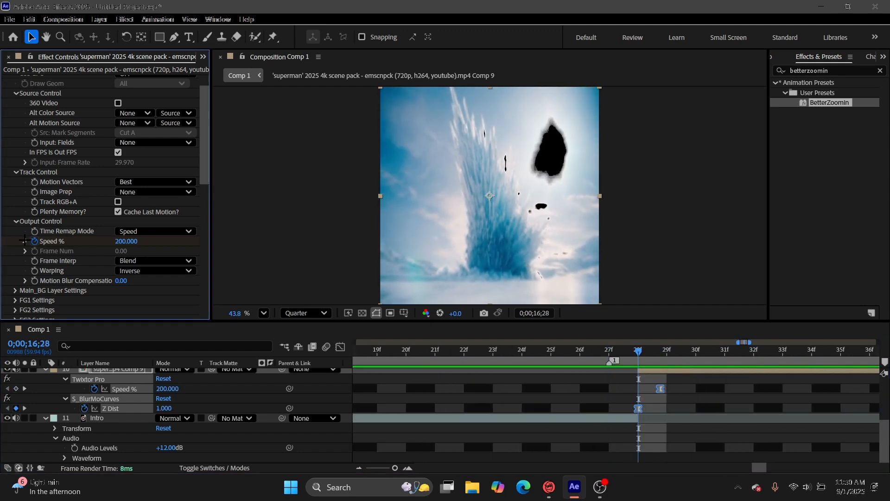
{"action": "left_click", "coordinate": [688, 416]}
{"action": "key", "text": "space"}
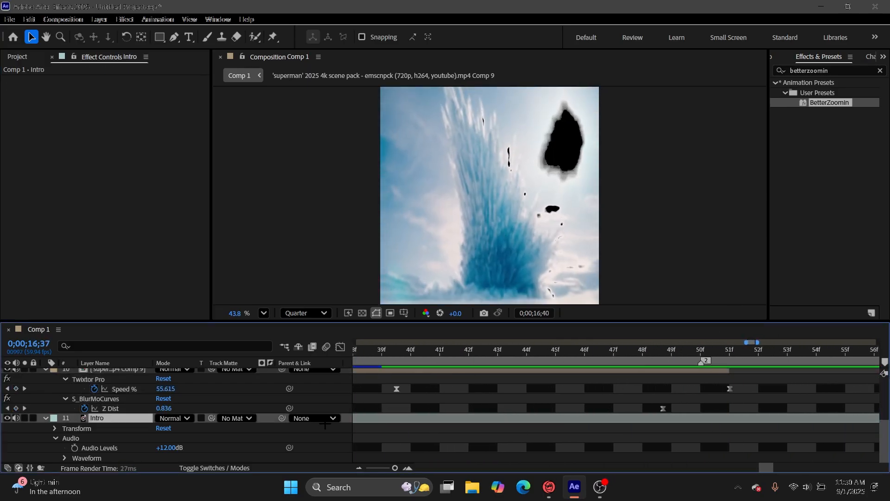
{"action": "key", "text": "space"}
Align the Twixtor Pro Speed % keyframes to whole frames at 0;00;16;28, 0;00;16;40 and 0;00;16;51.
{"action": "left_click_drag", "start_coordinate": [836, 413], "coordinate": [406, 437]}
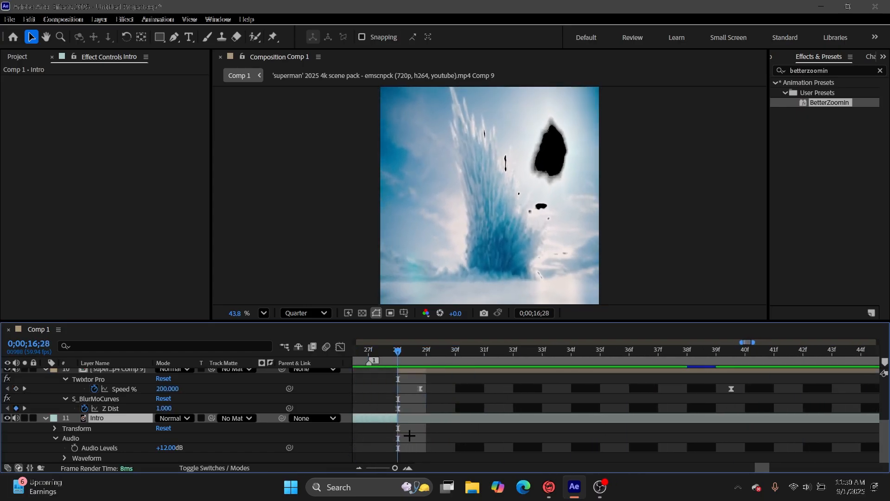
{"action": "scroll", "coordinate": [431, 432], "scroll_direction": "up", "scroll_amount": 1}
{"action": "left_click", "coordinate": [398, 418]}
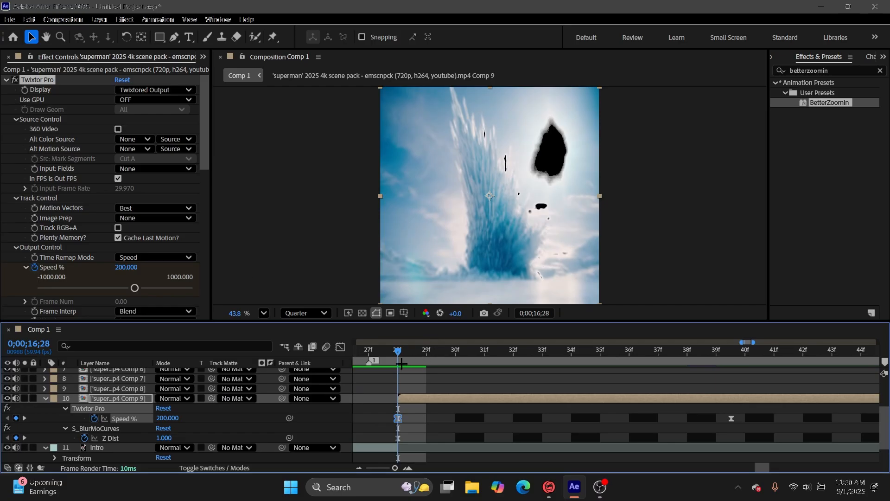
{"action": "left_click_drag", "start_coordinate": [397, 351], "coordinate": [717, 364]}
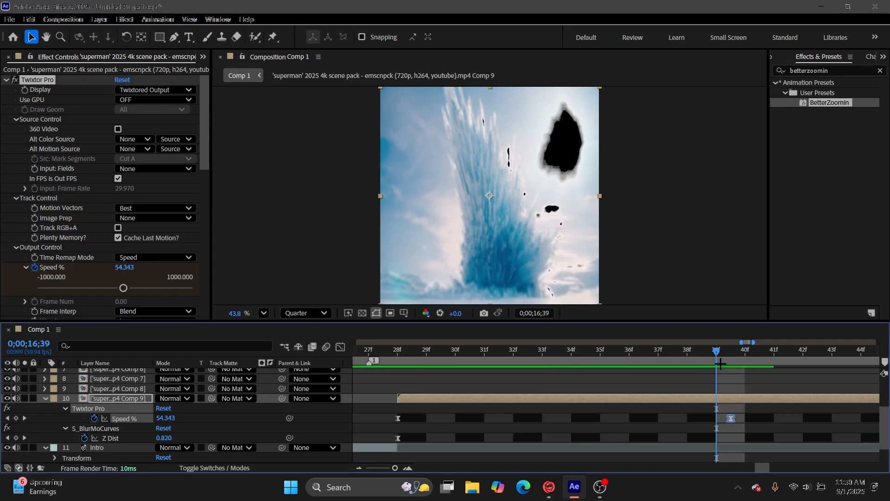
{"action": "left_click_drag", "start_coordinate": [717, 420], "coordinate": [732, 425]}
{"action": "left_click_drag", "start_coordinate": [716, 354], "coordinate": [612, 426]}
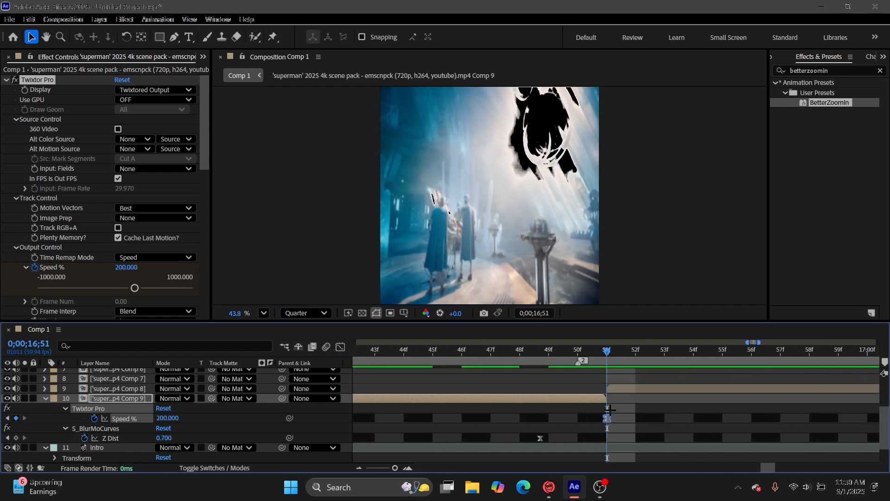
Check the first S_BlurMoCurves Z Dist keyframe at 0;00;16;28, move the last one to 0;00;16;52, and return to the clip's start.
{"action": "mouse_move", "coordinate": [606, 355]}
{"action": "left_mouse_down"}
{"action": "mouse_move", "coordinate": [453, 371]}
{"action": "mouse_move", "coordinate": [348, 399]}
{"action": "mouse_move", "coordinate": [346, 423]}
{"action": "mouse_move", "coordinate": [458, 446]}
{"action": "left_mouse_up"}
{"action": "scroll", "coordinate": [66, 260], "scroll_direction": "down", "scroll_amount": 5}
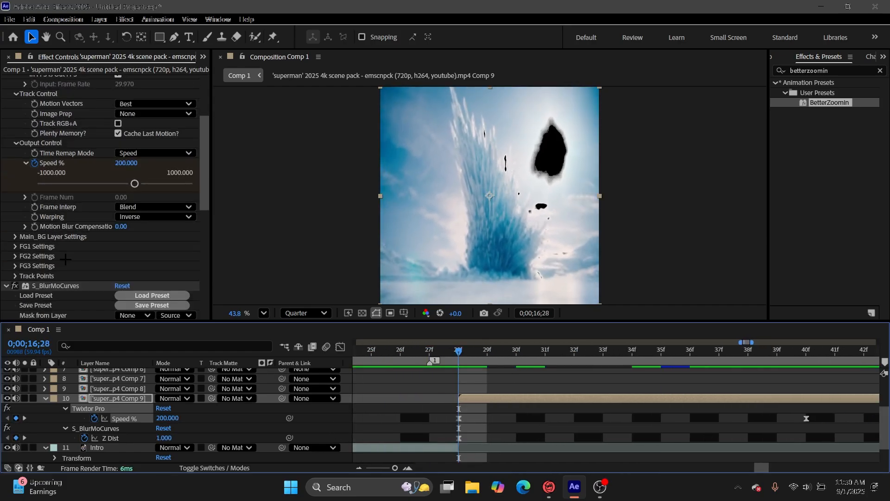
{"action": "scroll", "coordinate": [65, 260], "scroll_direction": "down", "scroll_amount": 3}
{"action": "scroll", "coordinate": [66, 261], "scroll_direction": "down", "scroll_amount": 3}
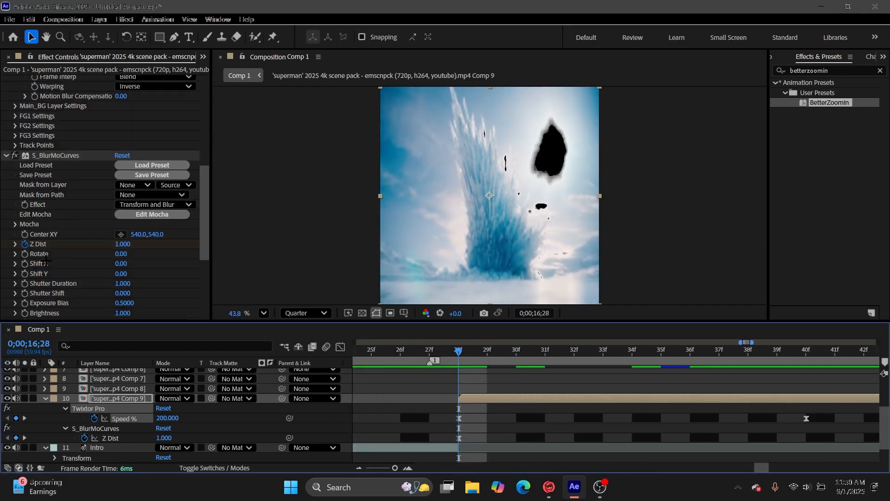
{"action": "left_click", "coordinate": [458, 437]}
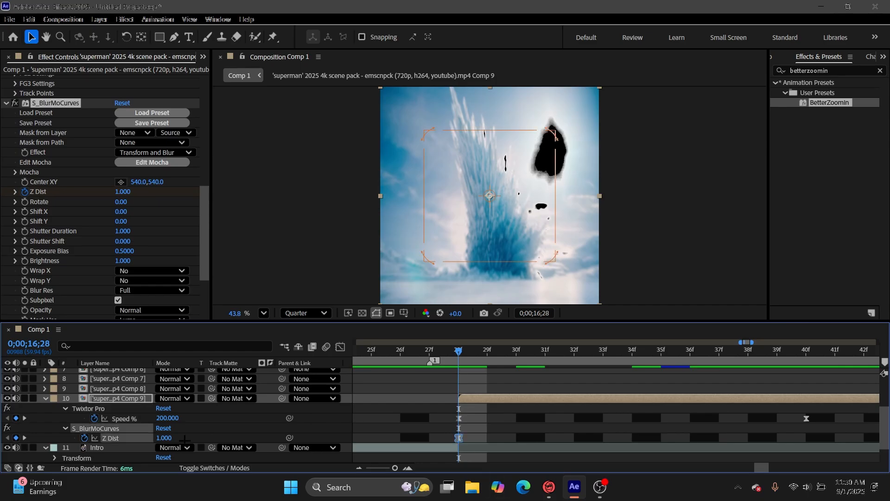
{"action": "key", "text": "space"}
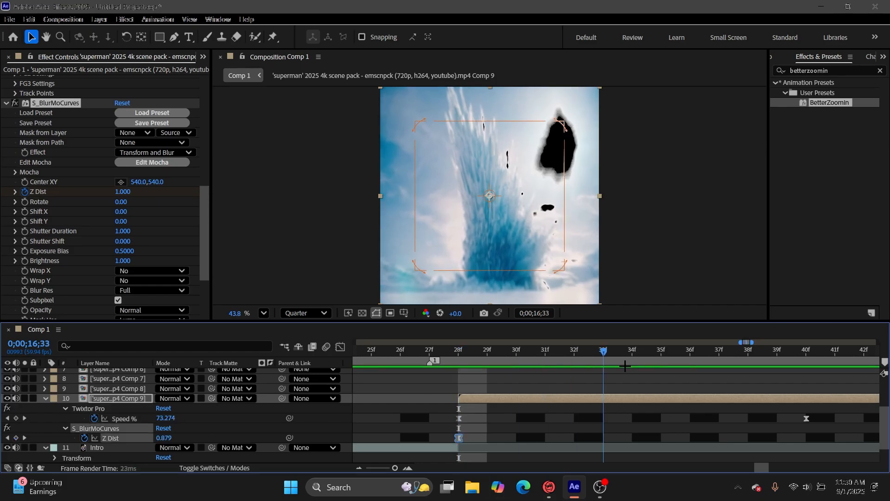
{"action": "left_click_drag", "start_coordinate": [871, 390], "coordinate": [719, 438]}
{"action": "left_click_drag", "start_coordinate": [666, 355], "coordinate": [709, 364]}
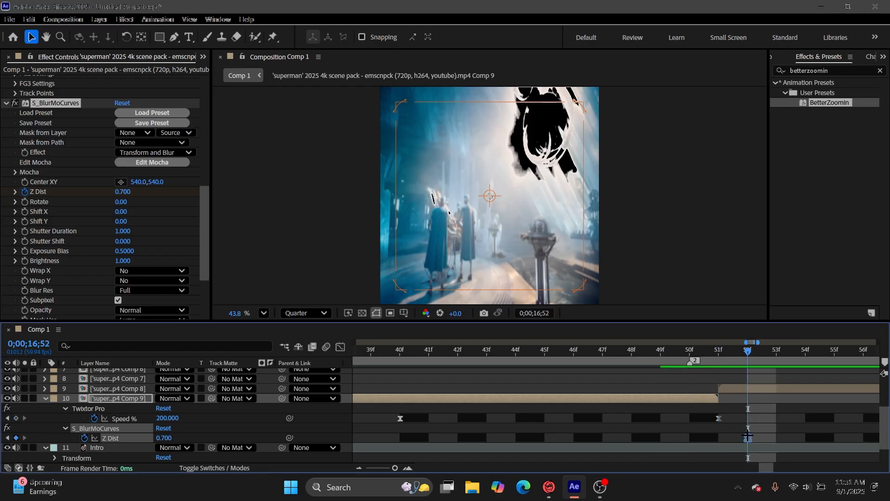
{"action": "left_click_drag", "start_coordinate": [747, 357], "coordinate": [417, 394]}
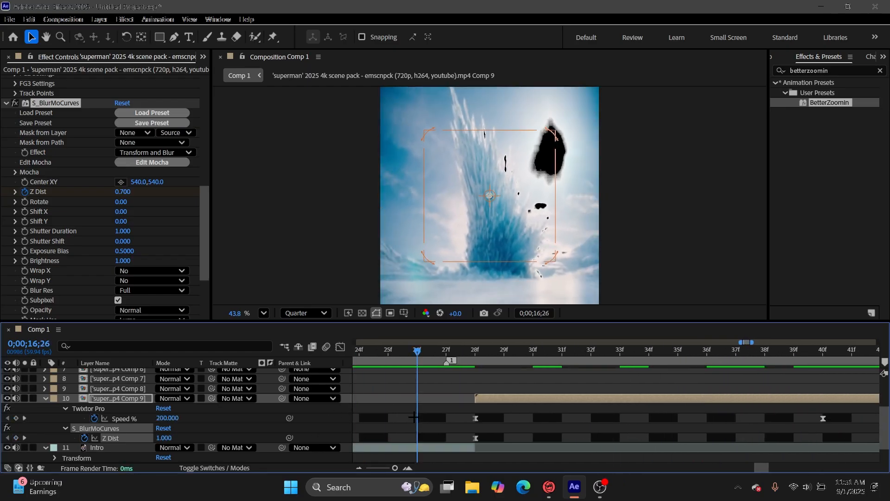
Try moving the S_BlurMoCurves center point on Comp 9 to about 514, 630 and preview the zoom.
{"action": "scroll", "coordinate": [483, 260], "scroll_direction": "up", "scroll_amount": 1}
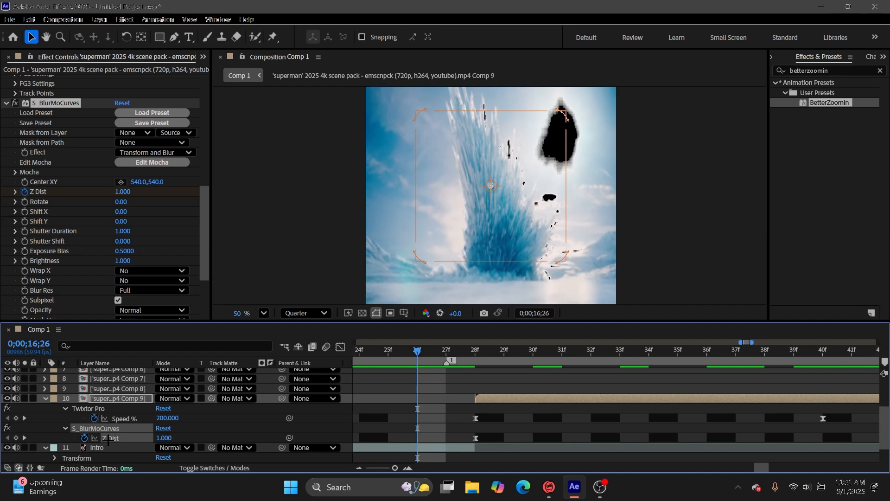
{"action": "left_click", "coordinate": [491, 185]}
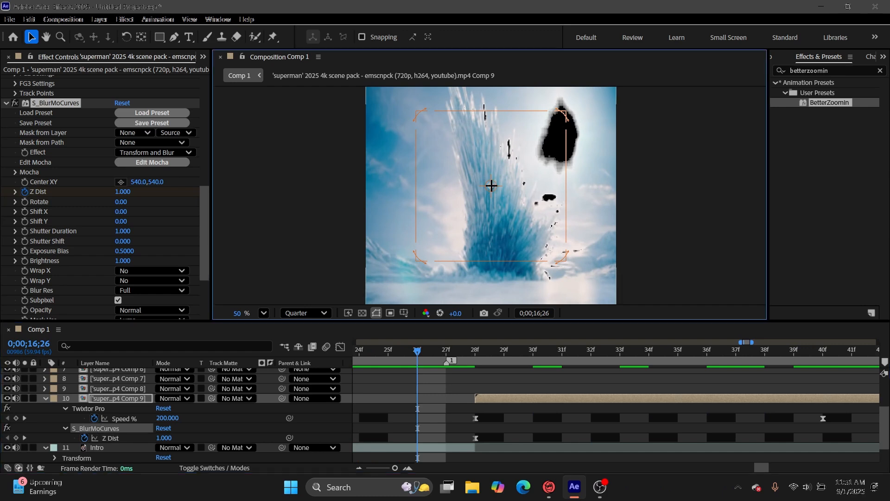
{"action": "left_click", "coordinate": [109, 438]}
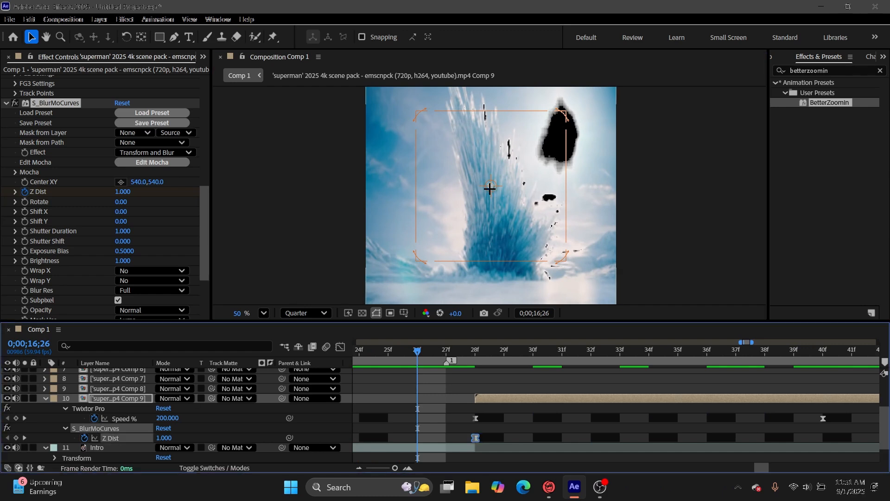
{"action": "left_click_drag", "start_coordinate": [484, 186], "coordinate": [446, 204]}
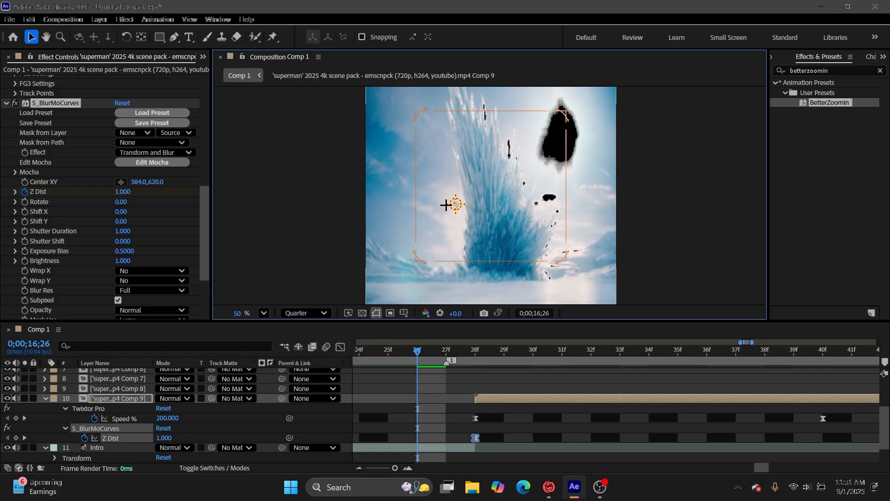
{"action": "left_click", "coordinate": [478, 208]}
{"action": "key", "text": "space"}
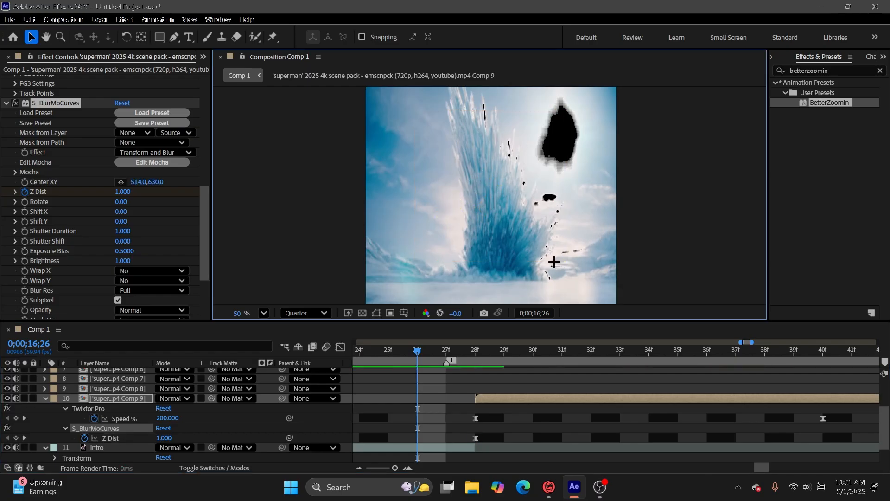
{"action": "key", "text": "space"}
{"action": "key", "text": "ctrl+z"}
Collapse the Comp 9 layer and copy its Twixtor Pro and S_BlurMoCurves effects.
{"action": "left_click_drag", "start_coordinate": [412, 357], "coordinate": [530, 477]}
{"action": "left_click_drag", "start_coordinate": [395, 468], "coordinate": [389, 471]}
{"action": "left_click", "coordinate": [659, 418]}
{"action": "left_click", "coordinate": [620, 398]}
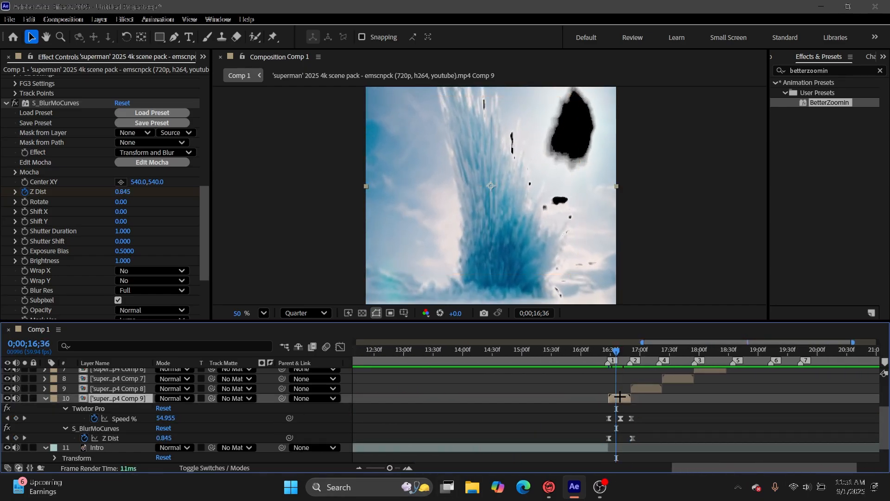
{"action": "key", "text": "u"}
{"action": "scroll", "coordinate": [72, 112], "scroll_direction": "up", "scroll_amount": 6}
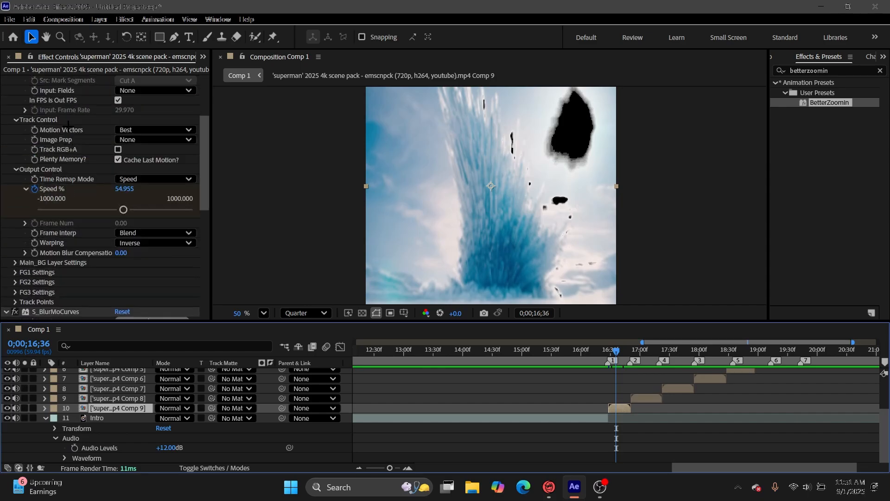
{"action": "scroll", "coordinate": [35, 83], "scroll_direction": "down", "scroll_amount": 4}
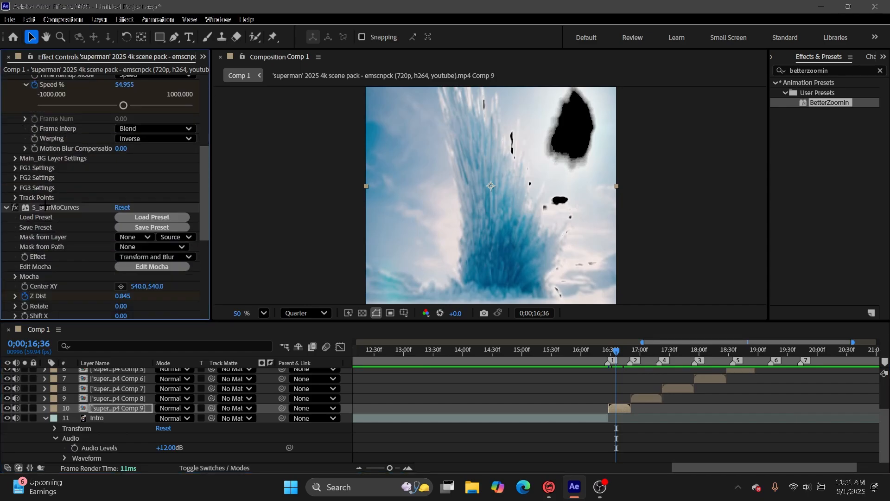
{"action": "scroll", "coordinate": [79, 195], "scroll_direction": "up", "scroll_amount": 8}
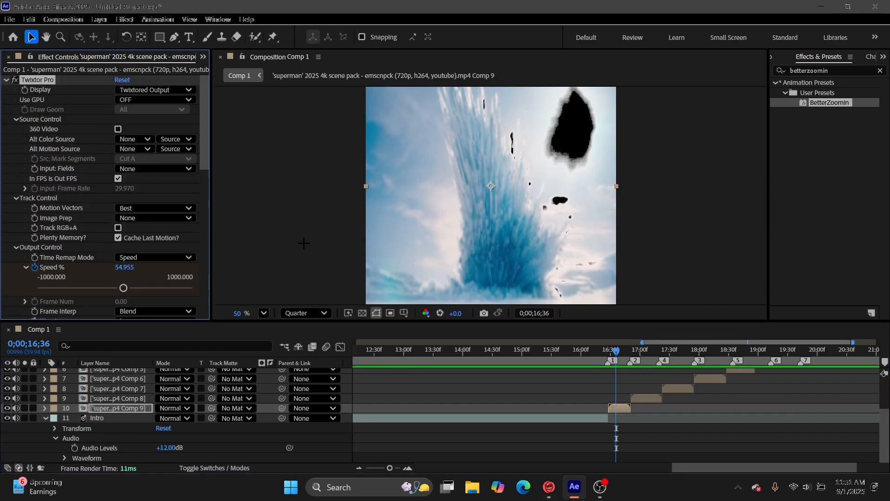
Paste the copied effects onto the Comp 8 layer, reveal their keyframes and preview the clip.
{"action": "left_click", "coordinate": [645, 398]}
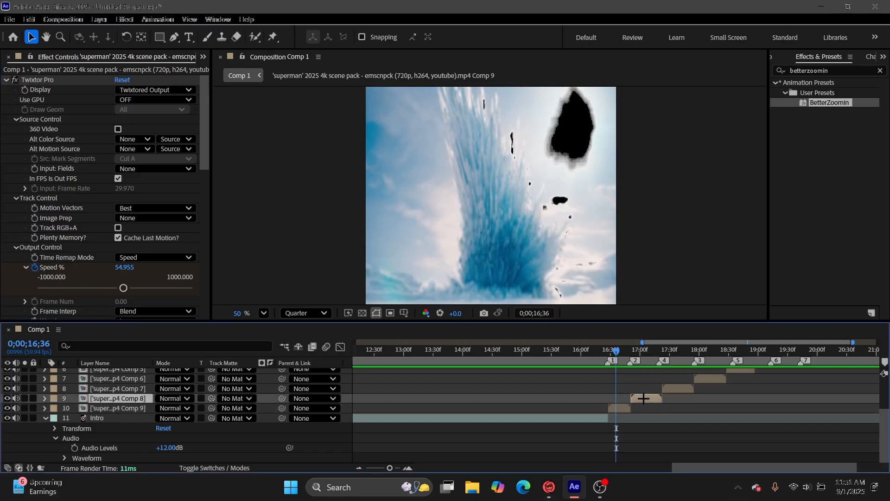
{"action": "key", "text": "i"}
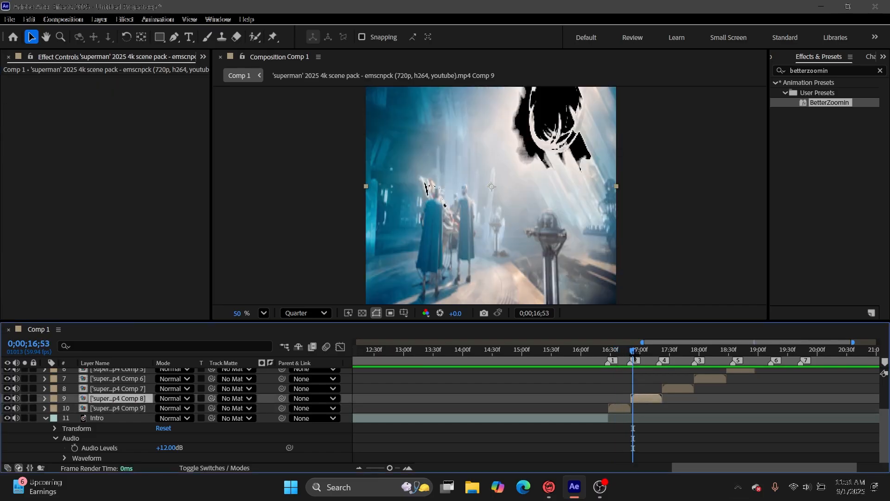
{"action": "key", "text": "u"}
{"action": "left_click_drag", "start_coordinate": [390, 468], "coordinate": [405, 470]}
{"action": "key", "text": "space"}
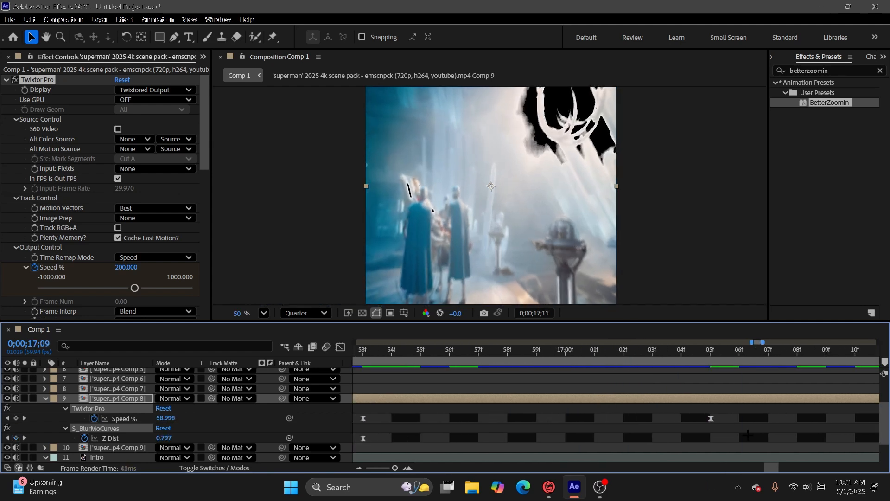
{"action": "key", "text": "space"}
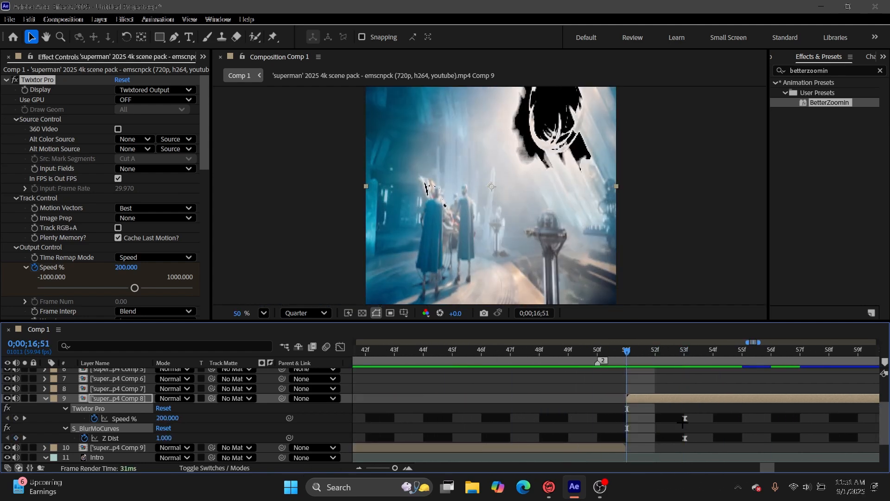
Shift all of the Comp 8 effect keyframes so they start on the clip's first frame, 0;00;16;51.
{"action": "left_click", "coordinate": [685, 438]}
{"action": "left_click_drag", "start_coordinate": [654, 420], "coordinate": [680, 447]}
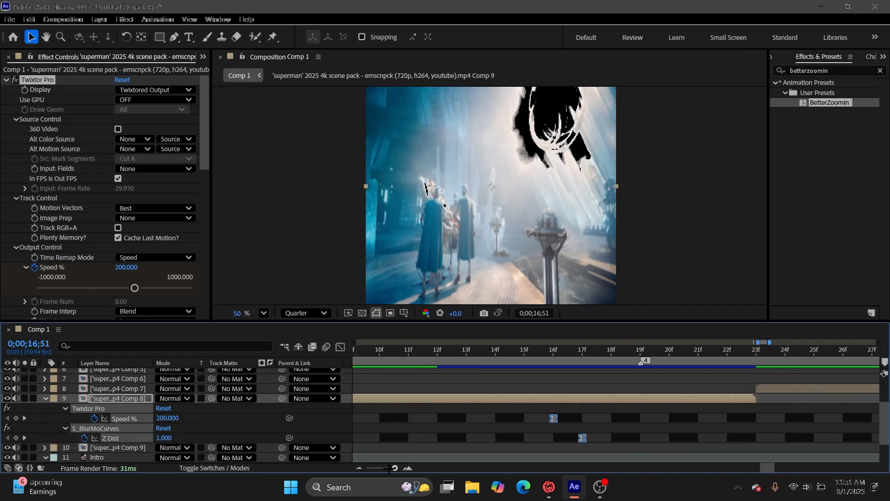
{"action": "left_click_drag", "start_coordinate": [395, 468], "coordinate": [387, 468]}
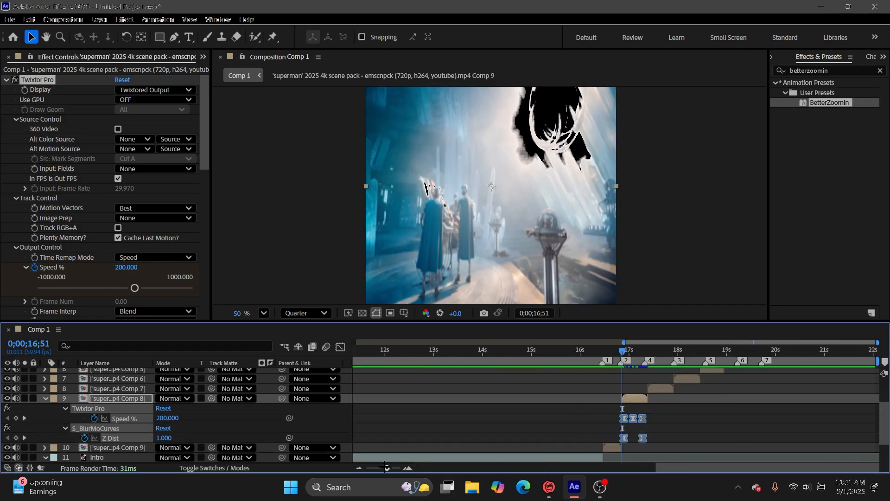
{"action": "left_click", "coordinate": [408, 468]}
Stretch the Comp 8 keyframes to the clip's length, with the last Z Dist keyframe at 0;00;17;24, and preview.
{"action": "key", "text": "space"}
{"action": "left_click_drag", "start_coordinate": [889, 433], "coordinate": [473, 441]}
{"action": "left_click_drag", "start_coordinate": [646, 438], "coordinate": [674, 439]}
{"action": "left_click", "coordinate": [709, 413]}
{"action": "key", "text": "space"}
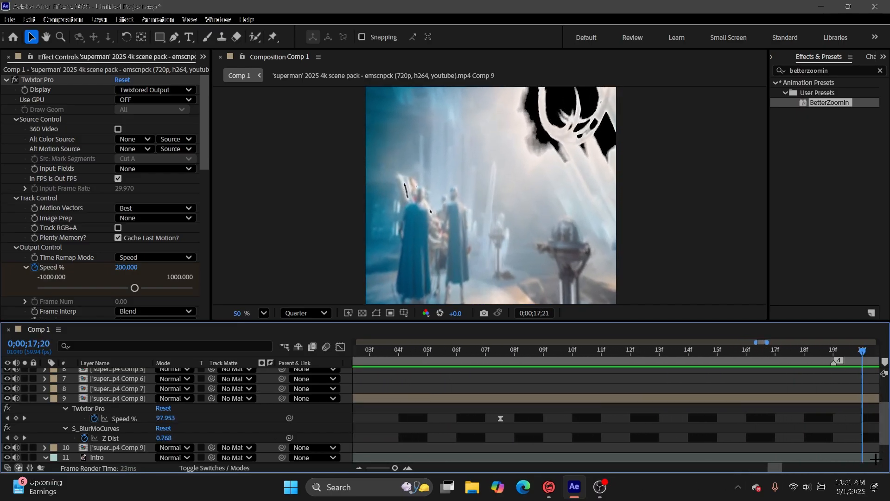
Paste the effects onto the Comp 7 layer and stretch the keyframes so Speed % ends at about 0;00;17;55 and Z Dist at 0;00;17;56.
{"action": "left_click", "coordinate": [651, 390]}
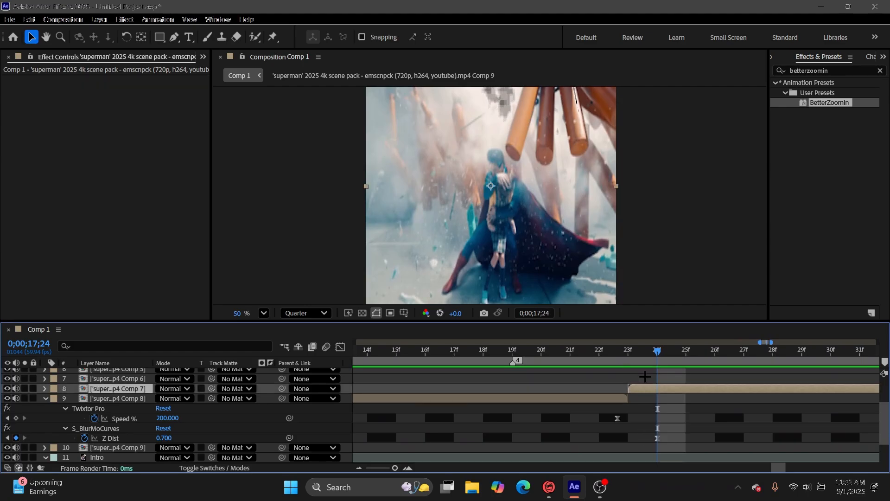
{"action": "key", "text": "ctrl+v"}
{"action": "key", "text": "u"}
{"action": "scroll", "coordinate": [629, 365], "scroll_direction": "down", "scroll_amount": 5}
{"action": "scroll", "coordinate": [661, 394], "scroll_direction": "up", "scroll_amount": 3}
{"action": "left_click", "coordinate": [125, 409]}
{"action": "left_click", "coordinate": [111, 428], "text": "ctrl"}
{"action": "left_click_drag", "start_coordinate": [597, 428], "coordinate": [636, 428]}
{"action": "key", "text": "space"}
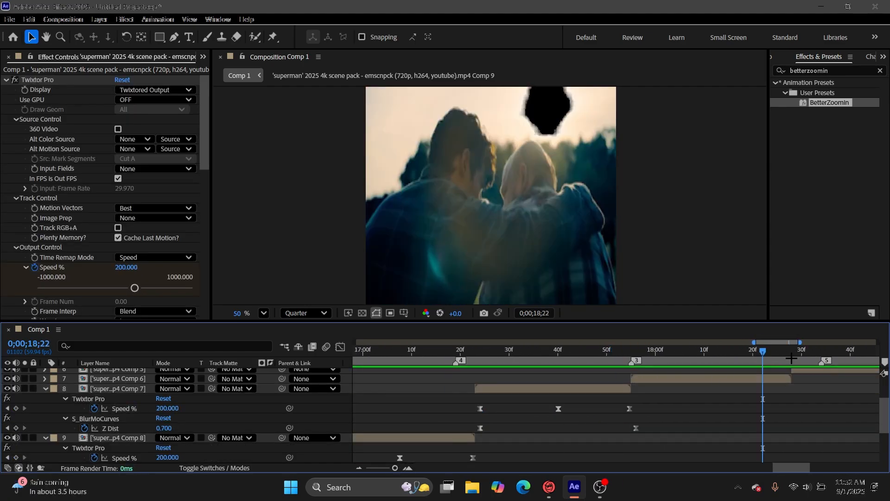
Paste the effects at the start of the Comp 6 layer and fit the keyframes, ending Z Dist at about 0;00;18;29.
{"action": "left_click", "coordinate": [662, 381]}
{"action": "key", "text": "i"}
{"action": "key", "text": "ctrl+v"}
{"action": "key", "text": "u"}
{"action": "left_click_drag", "start_coordinate": [784, 398], "coordinate": [591, 418]}
{"action": "left_click_drag", "start_coordinate": [748, 419], "coordinate": [797, 418]}
Paste the effects at the start of Comp 5, 0;00;18;28, and fit the keyframes so Speed % ends at about 0;00;18;57.
{"action": "left_click", "coordinate": [630, 370]}
{"action": "key", "text": "i"}
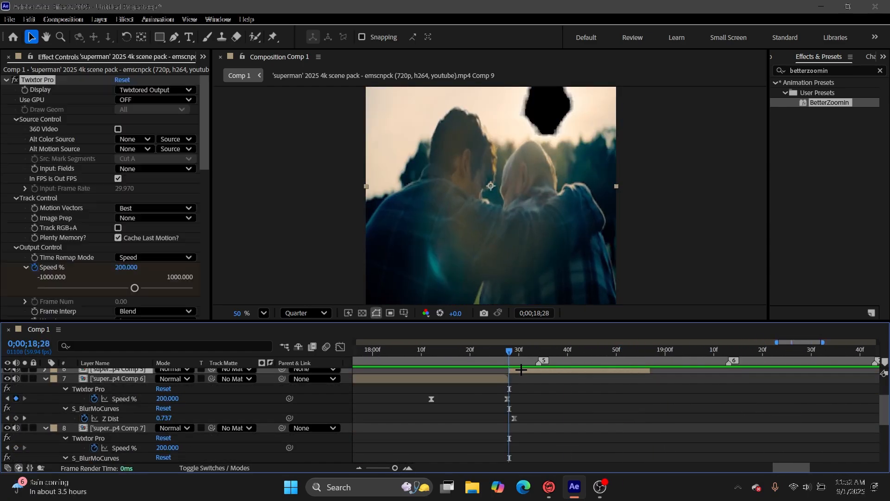
{"action": "key", "text": "ctrl+v"}
{"action": "key", "text": "u"}
{"action": "left_click_drag", "start_coordinate": [656, 390], "coordinate": [477, 396]}
{"action": "left_click_drag", "start_coordinate": [625, 412], "coordinate": [654, 412]}
{"action": "left_click", "coordinate": [688, 414]}
Paste the effects onto Comp 4, fit the keyframes from 0;00;18;57 with Z Dist ending at about 0;00;19;27, and preview.
{"action": "key", "text": "ctrl+v"}
{"action": "scroll", "coordinate": [689, 419], "scroll_direction": "down", "scroll_amount": 1}
{"action": "left_click_drag", "start_coordinate": [800, 398], "coordinate": [614, 427]}
{"action": "left_click_drag", "start_coordinate": [768, 422], "coordinate": [787, 423]}
{"action": "key", "text": "space"}
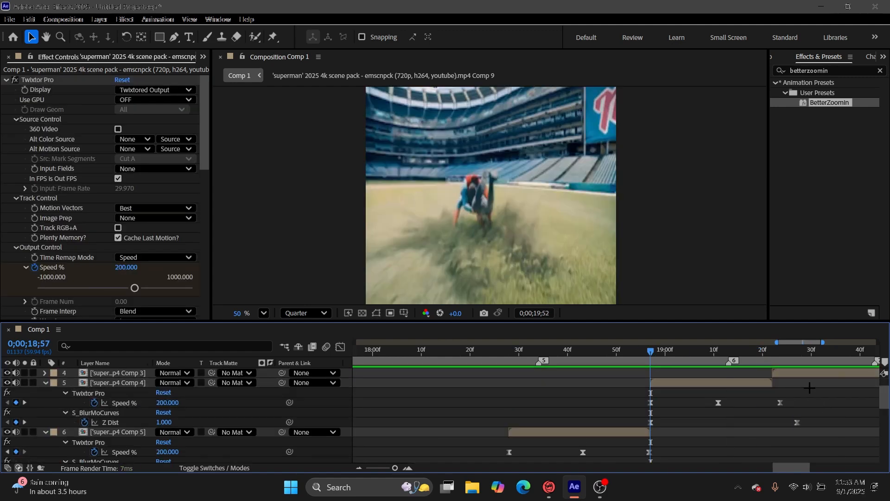
{"action": "key", "text": "space"}
{"action": "key", "text": "i"}
{"action": "left_click", "coordinate": [748, 386]}
{"action": "key", "text": "space"}
Delete the Comp 3 layer and extend the Comp 4 clip into the gap it leaves.
{"action": "key", "text": "space"}
Enter 10 in the Comp 4 pre-comp's composition settings, apply it, and return to Comp 1.
{"action": "double_click", "coordinate": [399, 383]}
{"action": "left_click", "coordinate": [63, 20]}
{"action": "left_click", "coordinate": [95, 49]}
{"action": "left_click", "coordinate": [369, 309]}
{"action": "type", "text": "10"}
{"action": "left_click", "coordinate": [552, 380]}
{"action": "left_click", "coordinate": [240, 75]}
{"action": "left_click_drag", "start_coordinate": [431, 351], "coordinate": [558, 351]}
{"action": "key", "text": "minus"}
{"action": "key", "text": "minus"}
{"action": "key", "text": "minus"}
{"action": "key", "text": "equal"}
{"action": "key", "text": "equal"}
{"action": "key", "text": "equal"}
{"action": "key", "text": "equal"}
{"action": "key", "text": "equal"}
{"action": "key", "text": "Delete"}
{"action": "key", "text": "minus"}
{"action": "key", "text": "minus"}
{"action": "key", "text": "minus"}
{"action": "key", "text": "minus"}
{"action": "left_click_drag", "start_coordinate": [573, 389], "coordinate": [614, 395]}
Play the whole edit from 0;00;00;00 to check the speed and zoom timing.
{"action": "key", "text": "space"}
Apply the copied effects to the Comp 2 layer and fit their keyframes to the clip's length.
{"action": "left_click_drag", "start_coordinate": [543, 351], "coordinate": [704, 351]}
{"action": "scroll", "coordinate": [649, 408], "scroll_direction": "up", "scroll_amount": 3}
{"action": "left_click", "coordinate": [654, 392]}
{"action": "key", "text": "i"}
{"action": "key", "text": "u"}
{"action": "mouse_move", "coordinate": [686, 406]}
{"action": "left_mouse_down"}
{"action": "mouse_move", "coordinate": [606, 439]}
{"action": "mouse_move", "coordinate": [693, 413]}
{"action": "left_mouse_up"}
{"action": "left_click", "coordinate": [716, 413]}
Apply the copied effects to the Comp 1 clip layer and fit their keyframes to its duration.
{"action": "left_click", "coordinate": [728, 383]}
{"action": "key", "text": "i"}
{"action": "key", "text": "u"}
{"action": "left_click_drag", "start_coordinate": [750, 422], "coordinate": [687, 409]}
{"action": "left_click_drag", "start_coordinate": [750, 402], "coordinate": [762, 403]}
{"action": "key", "text": "minus"}
{"action": "key", "text": "minus"}
{"action": "key", "text": "minus"}
{"action": "key", "text": "minus"}
{"action": "left_click_drag", "start_coordinate": [510, 351], "coordinate": [267, 405]}
{"action": "key", "text": "space"}
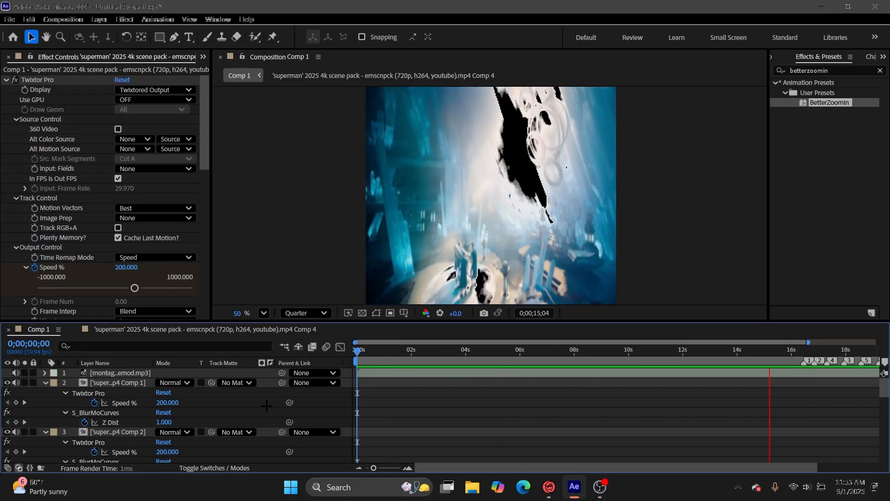
{"action": "key", "text": "space"}
Collapse the expanded effect properties of all clip layers in the timeline.
{"action": "left_click", "coordinate": [45, 383]}
{"action": "left_click", "coordinate": [45, 392]}
{"action": "left_click", "coordinate": [46, 403]}
{"action": "scroll", "coordinate": [46, 403], "scroll_direction": "down", "scroll_amount": 1}
{"action": "left_click", "coordinate": [45, 383]}
{"action": "left_click", "coordinate": [45, 393]}
{"action": "left_click", "coordinate": [45, 403]}
{"action": "left_click", "coordinate": [45, 412]}
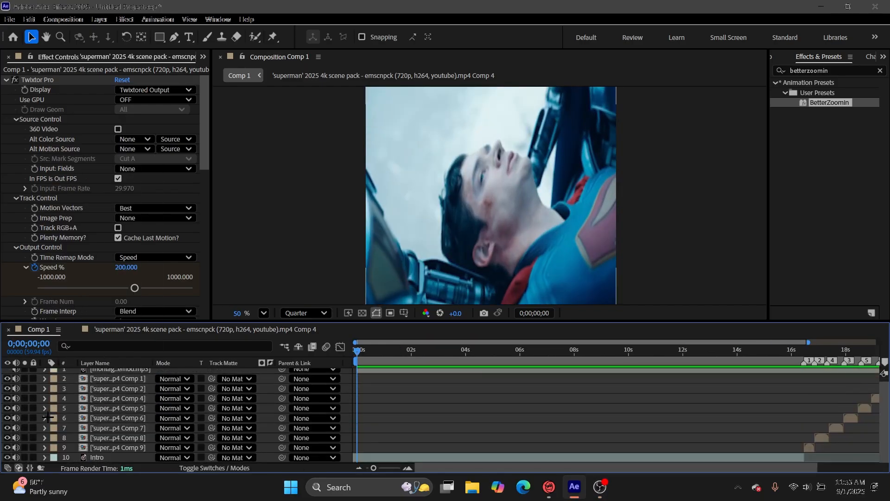
{"action": "scroll", "coordinate": [141, 447], "scroll_direction": "up", "scroll_amount": 1}
Try another preview resolution, restore Quarter, and briefly view the Comp 4 pre-comp before returning to Comp 1.
{"action": "left_click", "coordinate": [309, 312]}
{"action": "left_click", "coordinate": [297, 348]}
{"action": "left_click", "coordinate": [156, 300]}
{"action": "left_click", "coordinate": [302, 312]}
{"action": "left_click", "coordinate": [303, 391]}
{"action": "left_click", "coordinate": [238, 330]}
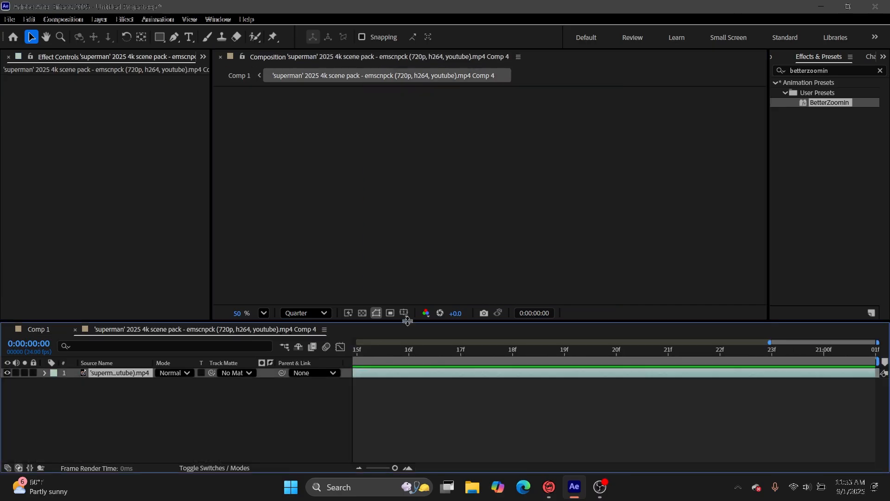
{"action": "left_click", "coordinate": [233, 76]}
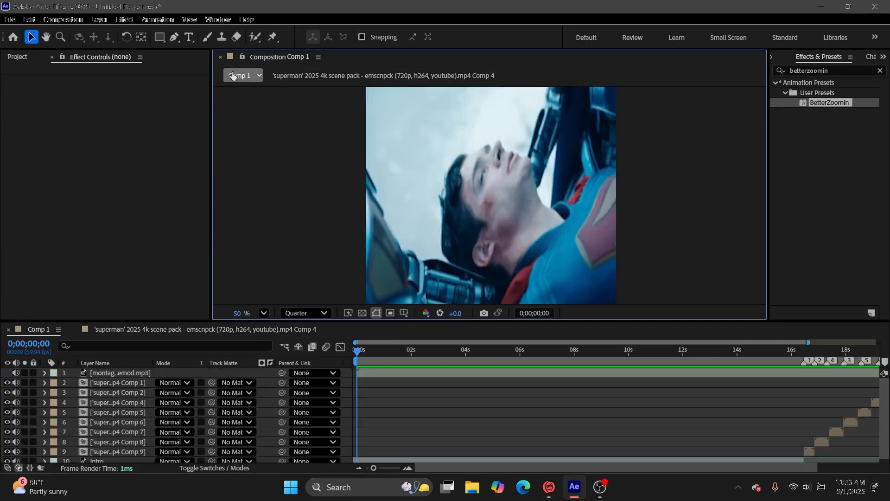
Draw a paragraph text box across the middle of the frame, positioned at about 537, 571.
{"action": "left_click", "coordinate": [190, 38]}
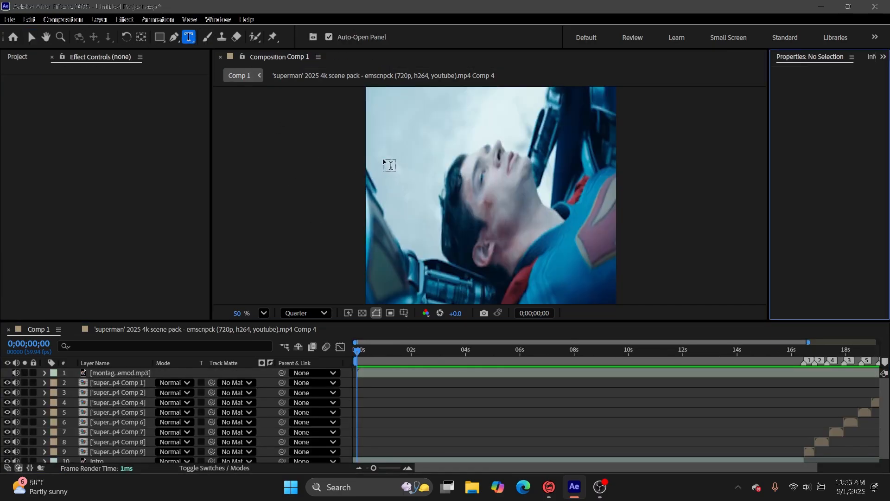
{"action": "left_click_drag", "start_coordinate": [386, 158], "coordinate": [596, 229]}
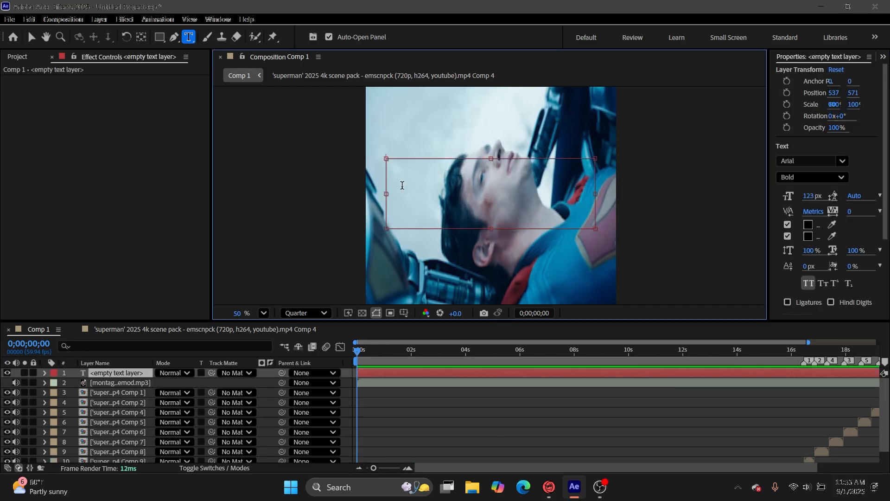
{"action": "left_click", "coordinate": [418, 393]}
Play the intro, split the empty text layer at 0;00;03;09 and delete the later part.
{"action": "key", "text": "space"}
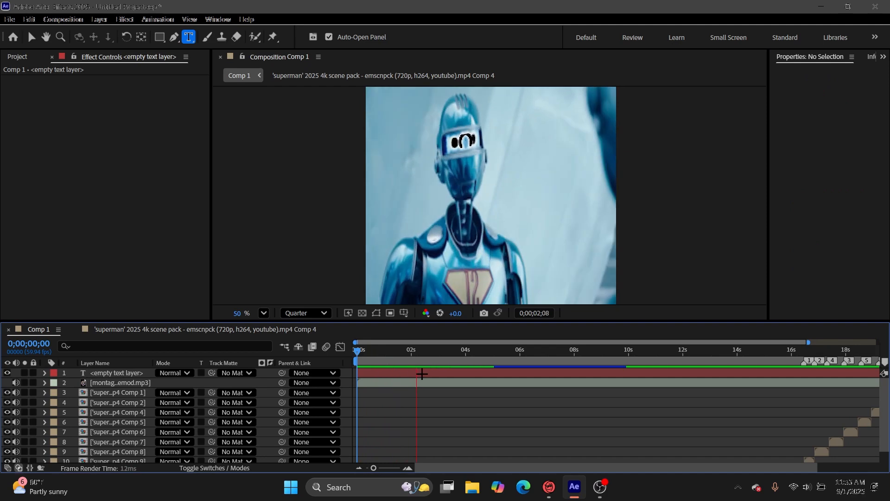
{"action": "left_click", "coordinate": [434, 374]}
{"action": "key", "text": "ctrl+shift+d"}
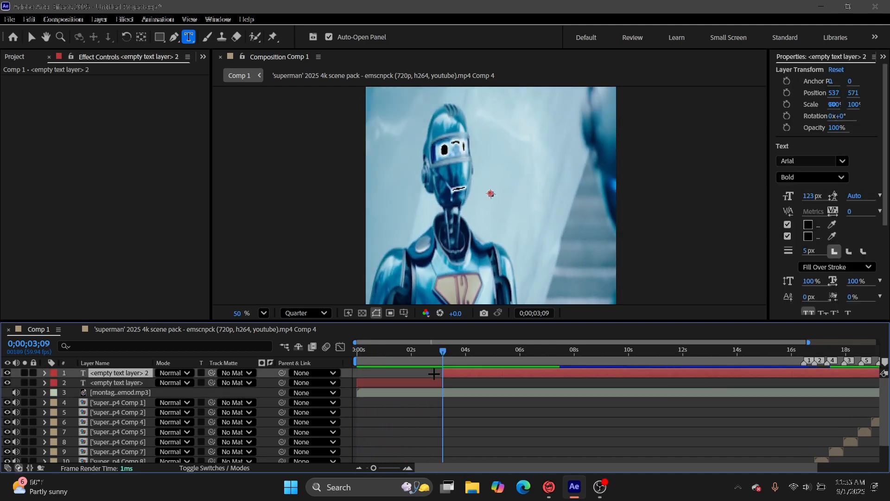
{"action": "key", "text": "Delete"}
Split the text layer at 0;00;01;16, delete the earlier part, and trim the remainder to start just after 0;00;02;04.
{"action": "key", "text": "space"}
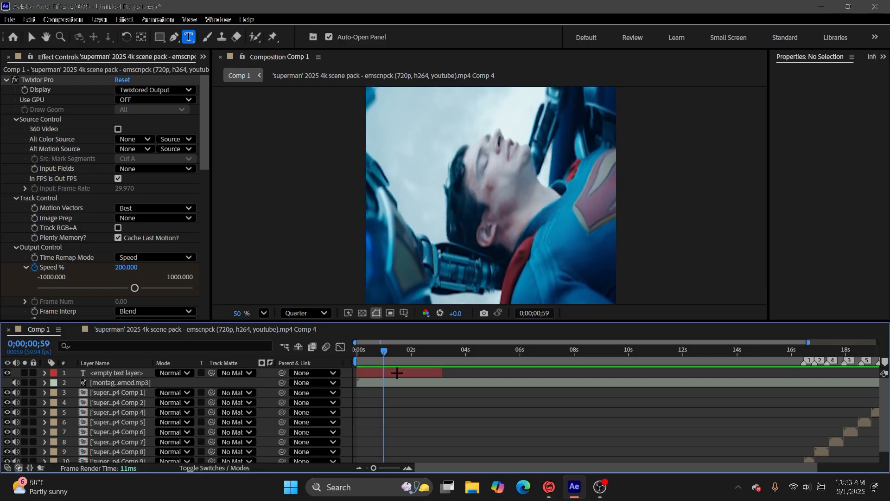
{"action": "left_click", "coordinate": [399, 371]}
{"action": "key", "text": "ctrl+shift+d"}
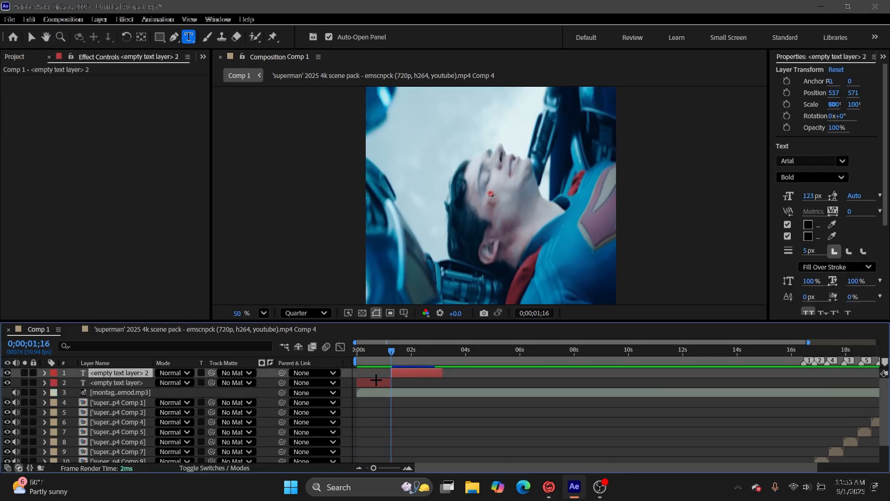
{"action": "key", "text": "Delete"}
{"action": "key", "text": "space"}
{"action": "left_click_drag", "start_coordinate": [392, 372], "coordinate": [414, 355]}
Enter "He looked at me" in the trimmed text layer and select the layer.
{"action": "double_click", "coordinate": [425, 373]}
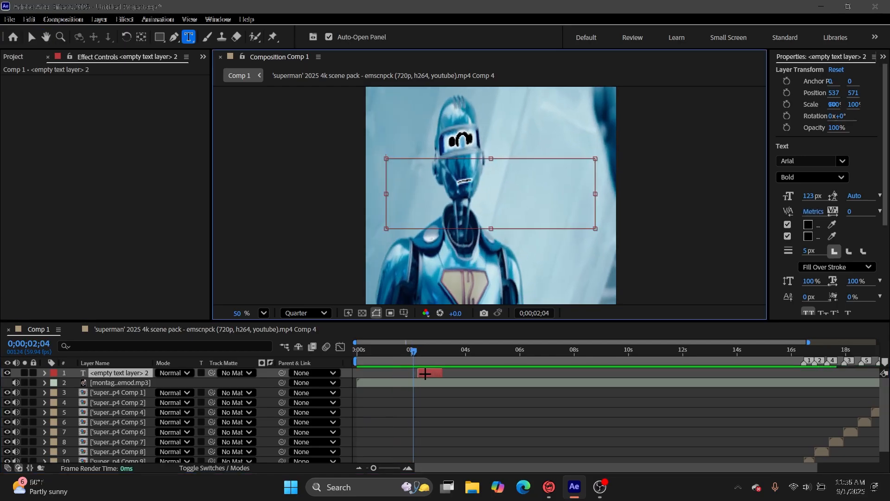
{"action": "type", "text": "He looked at me"}
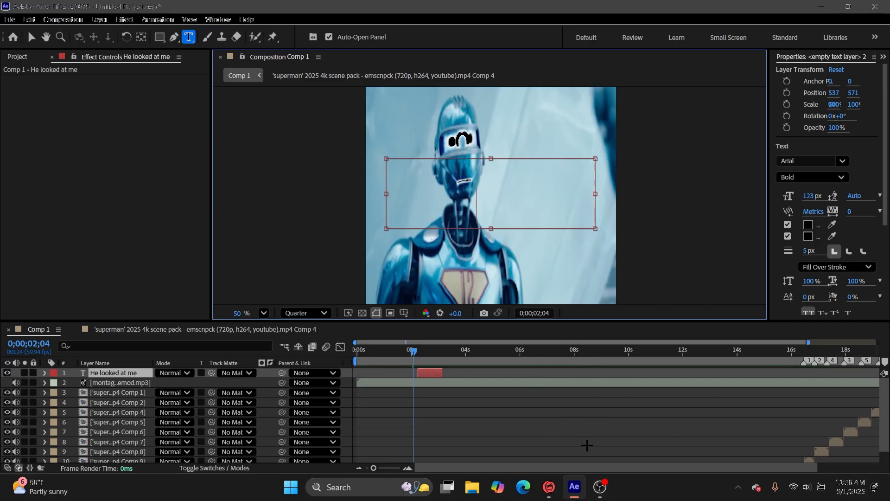
{"action": "left_click", "coordinate": [429, 372]}
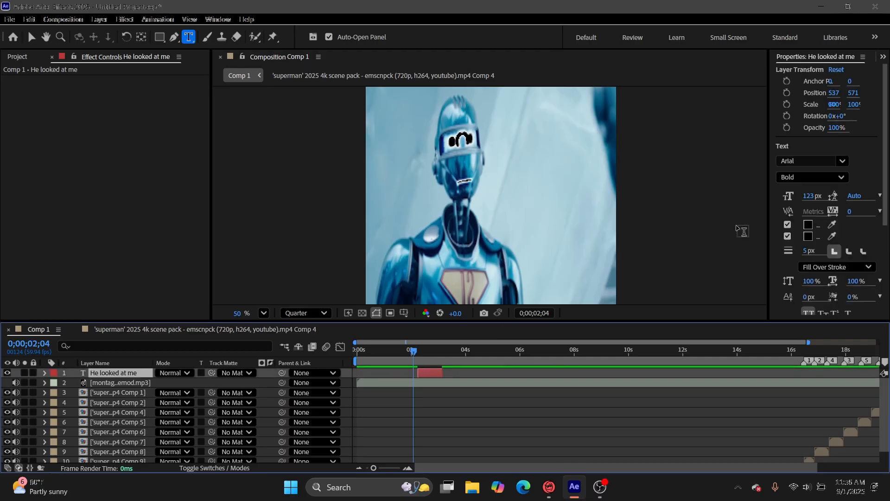
Set the text's fill and stroke colours to black (000000).
{"action": "left_click", "coordinate": [807, 224]}
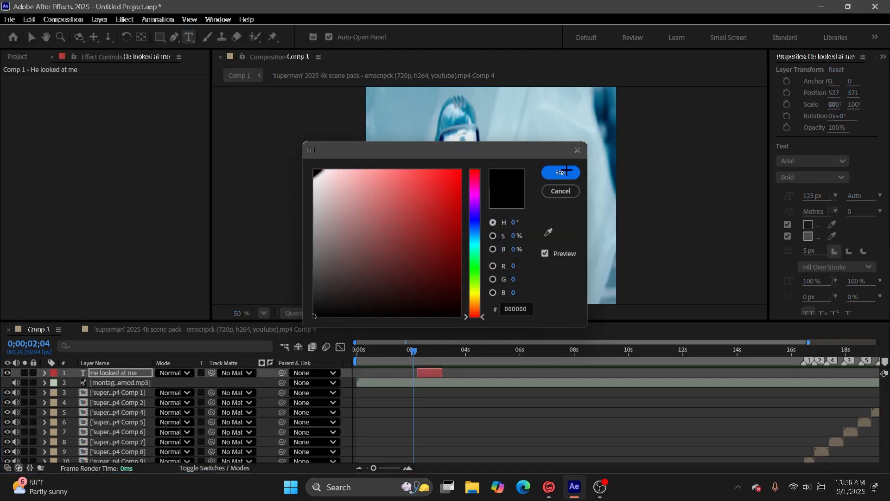
{"action": "left_click", "coordinate": [561, 172]}
{"action": "left_click", "coordinate": [808, 236]}
{"action": "left_click", "coordinate": [562, 172]}
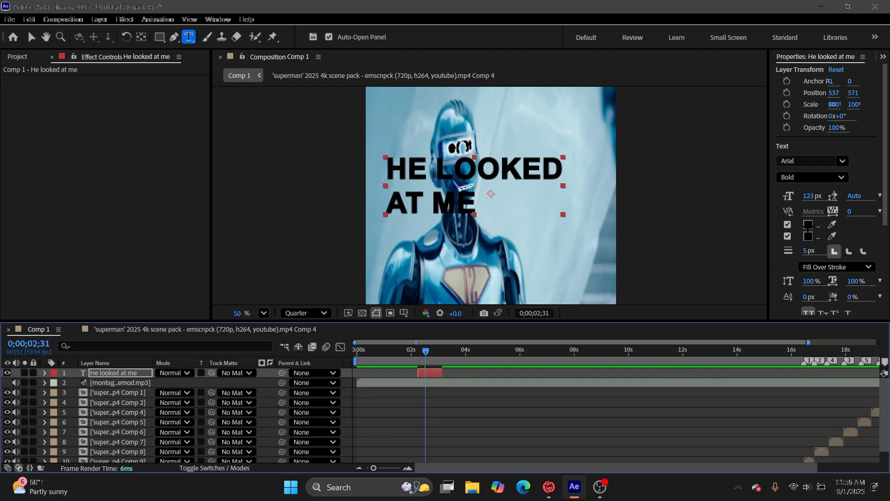
Recheck the "He looked at me" caption's fill and stroke colours, keeping both at pure black.
{"action": "left_click", "coordinate": [808, 225]}
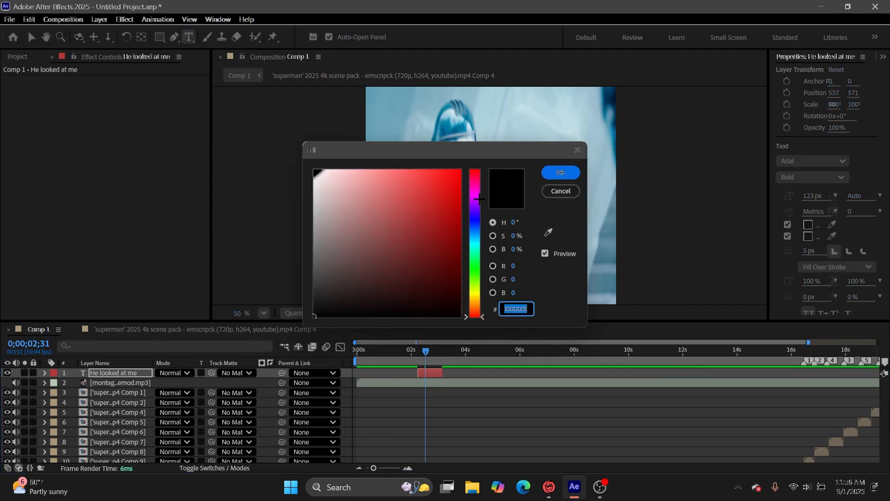
{"action": "left_click_drag", "start_coordinate": [477, 244], "coordinate": [467, 350]}
{"action": "left_click_drag", "start_coordinate": [360, 247], "coordinate": [255, 114]}
{"action": "left_click", "coordinate": [575, 173]}
{"action": "left_click", "coordinate": [808, 236]}
{"action": "left_click", "coordinate": [561, 172]}
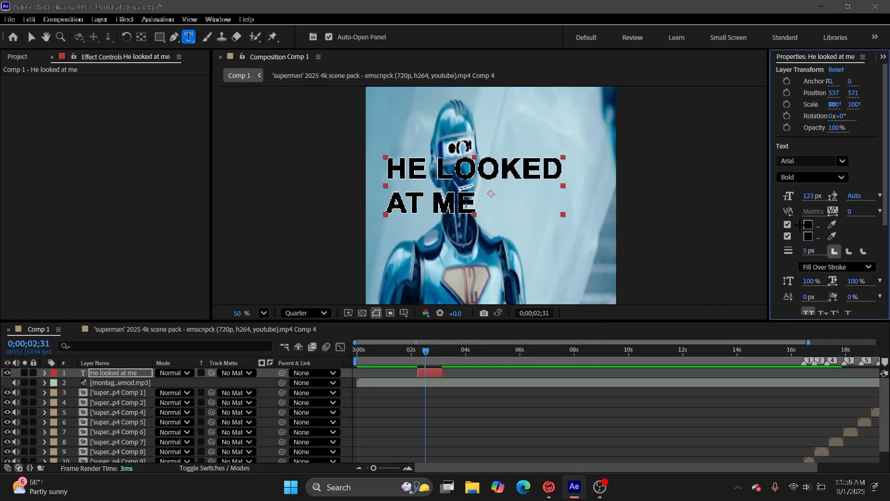
{"action": "left_click", "coordinate": [808, 224]}
{"action": "key", "text": "Return"}
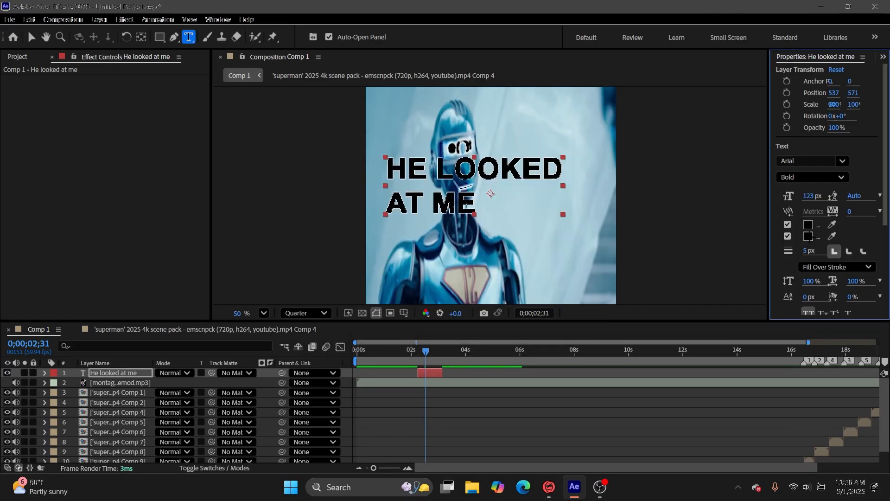
Set the "He looked at me" caption's font to Arial Bold.
{"action": "left_click", "coordinate": [809, 161]}
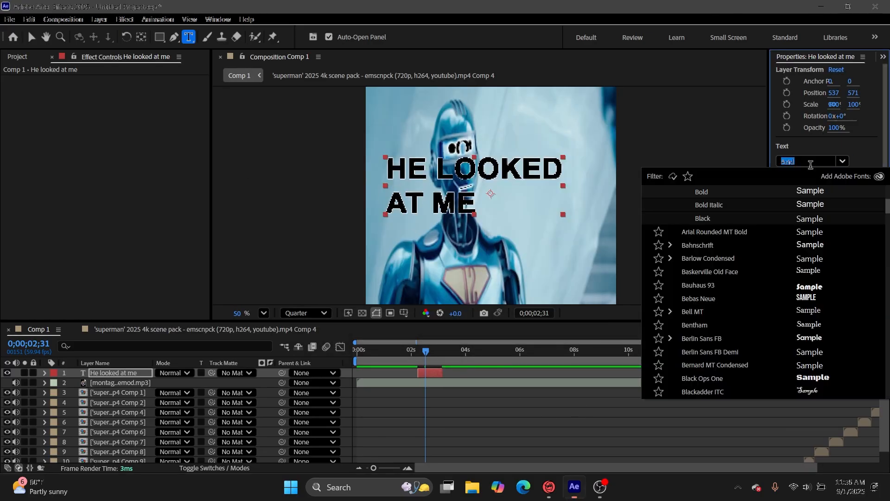
{"action": "type", "text": "arial"}
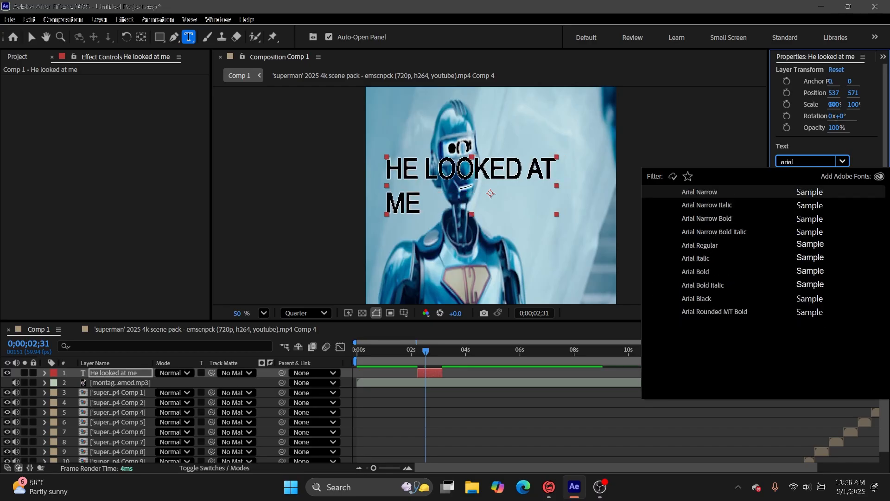
{"action": "type", "text": " bold"}
{"action": "key", "text": "Return"}
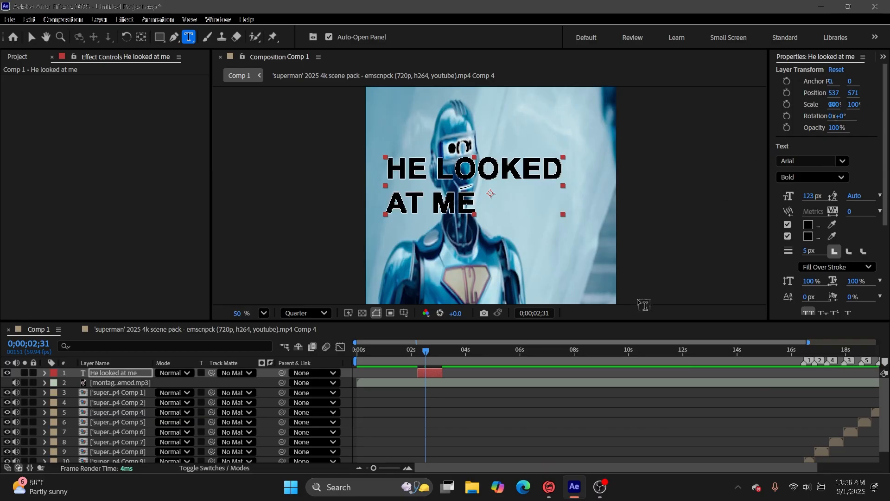
Move the playhead to 0;00;02;14, at the start of the caption layer, with the timeline scaled for a closer view.
{"action": "left_click", "coordinate": [510, 427]}
{"action": "left_click_drag", "start_coordinate": [374, 468], "coordinate": [396, 468]}
{"action": "left_click_drag", "start_coordinate": [614, 351], "coordinate": [522, 396]}
{"action": "left_click_drag", "start_coordinate": [388, 468], "coordinate": [382, 468]}
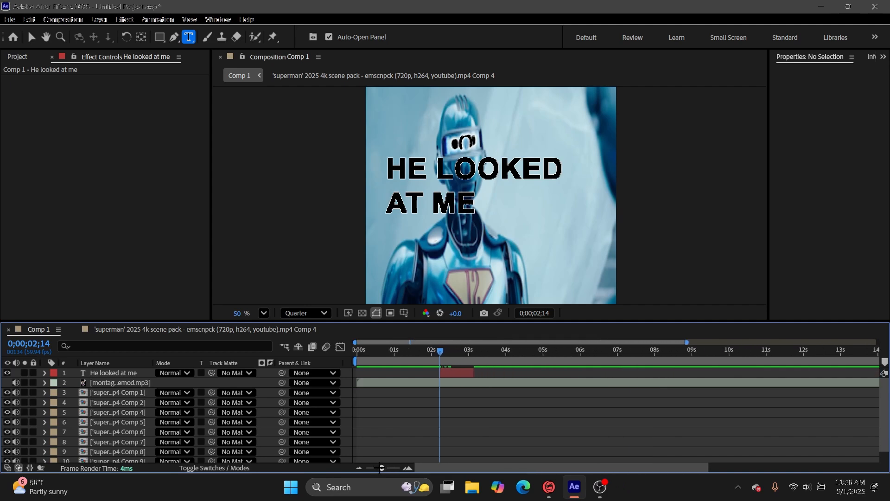
Select all the text in the "He looked at me" layer and reduce its font size to 87 px.
{"action": "left_click", "coordinate": [471, 367]}
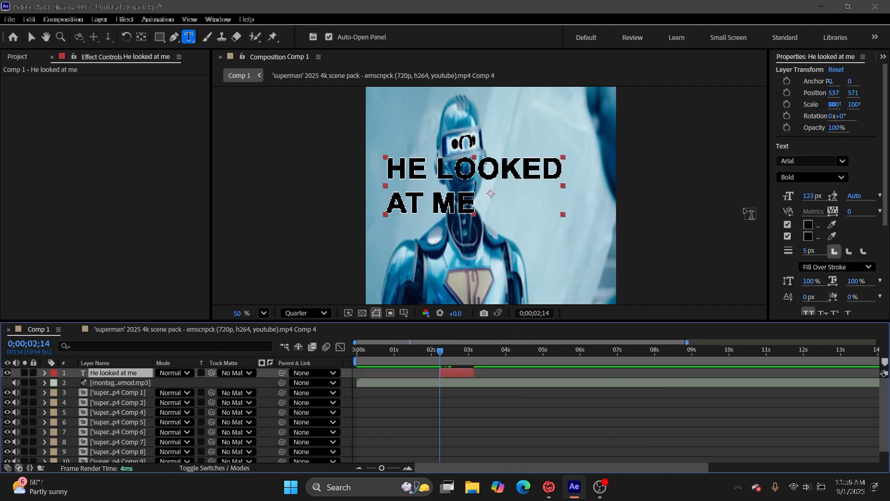
{"action": "double_click", "coordinate": [454, 381]}
{"action": "left_click", "coordinate": [458, 371]}
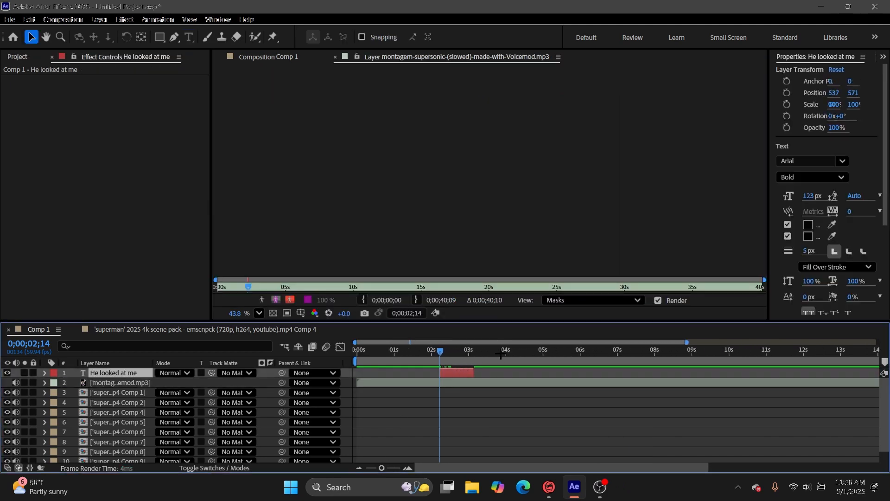
{"action": "left_click", "coordinate": [335, 57]}
{"action": "double_click", "coordinate": [467, 368]}
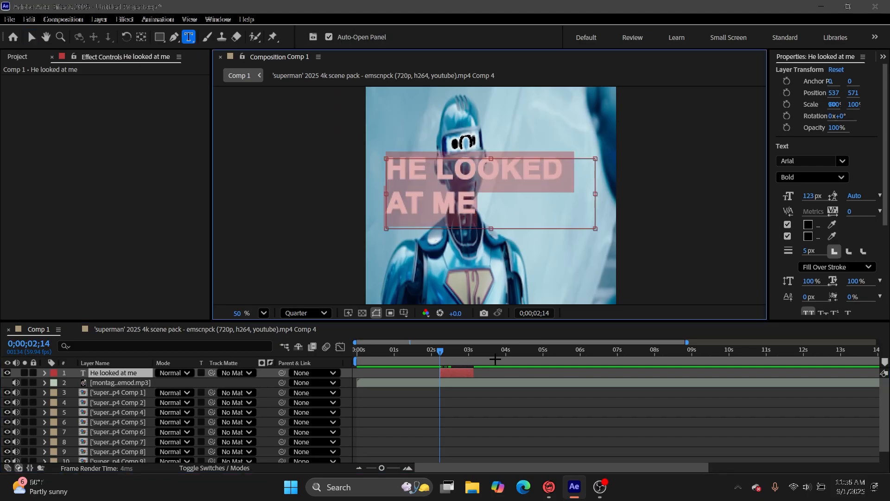
{"action": "left_click_drag", "start_coordinate": [810, 195], "coordinate": [796, 199]}
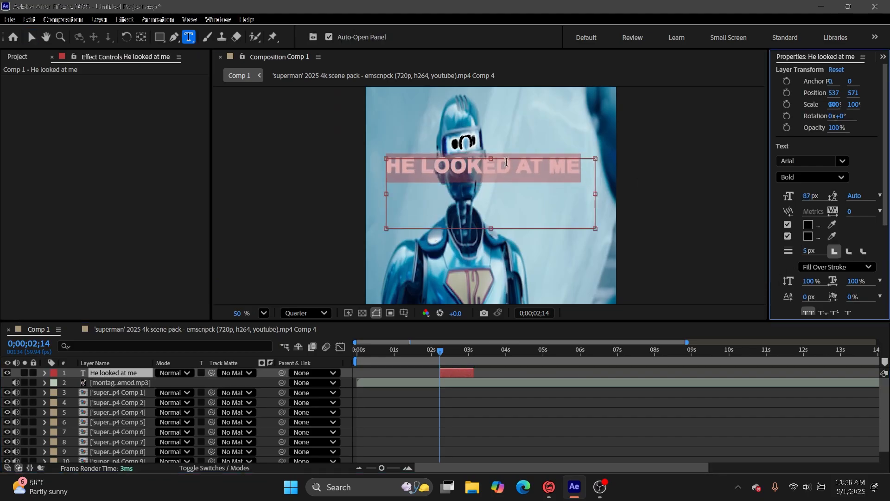
Reposition the "He looked at me" caption lower, near the middle of the frame, and deselect it.
{"action": "left_click", "coordinate": [32, 37]}
{"action": "left_click_drag", "start_coordinate": [493, 166], "coordinate": [493, 207]}
{"action": "left_click", "coordinate": [585, 433]}
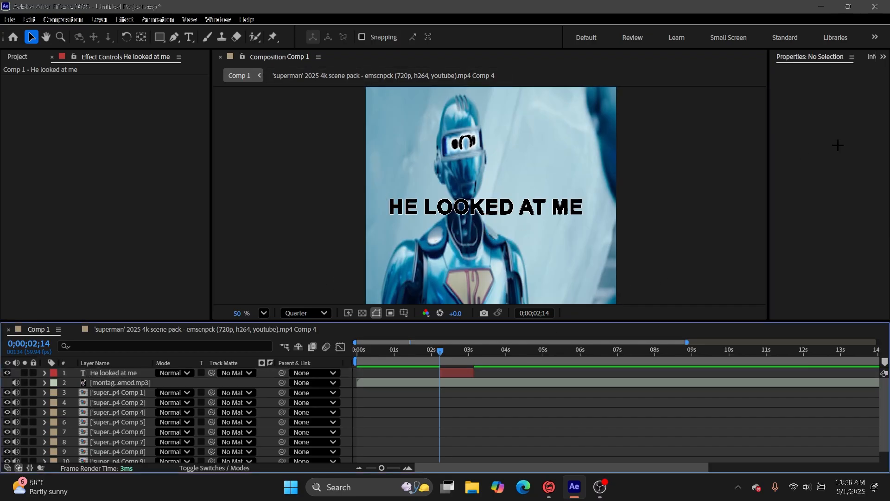
Find the Slow Fade On text preset and apply it to the "He looked at me" layer.
{"action": "left_click", "coordinate": [883, 56]}
{"action": "left_click", "coordinate": [821, 114]}
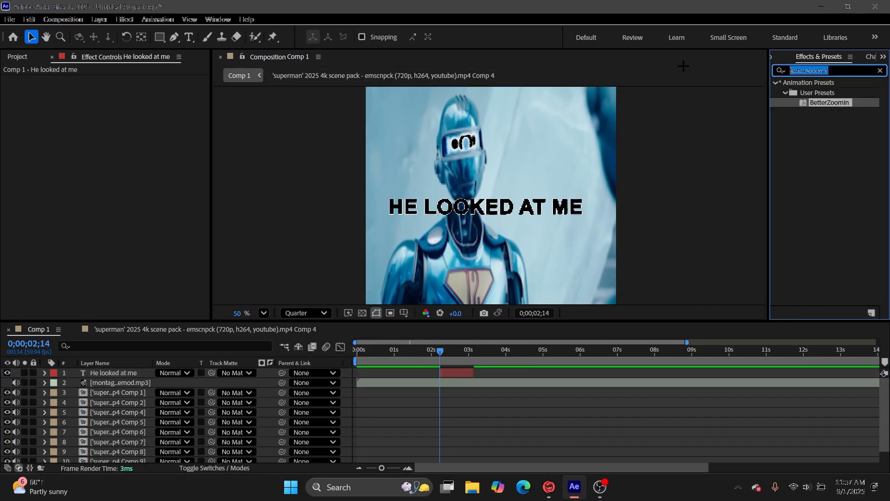
{"action": "type", "text": "slow f"}
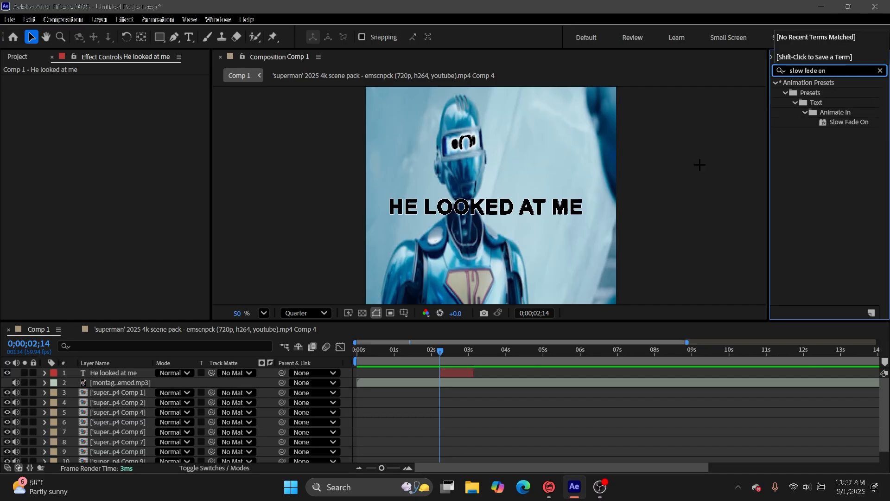
{"action": "type", "text": "ade on"}
{"action": "left_click_drag", "start_coordinate": [843, 123], "coordinate": [474, 371]}
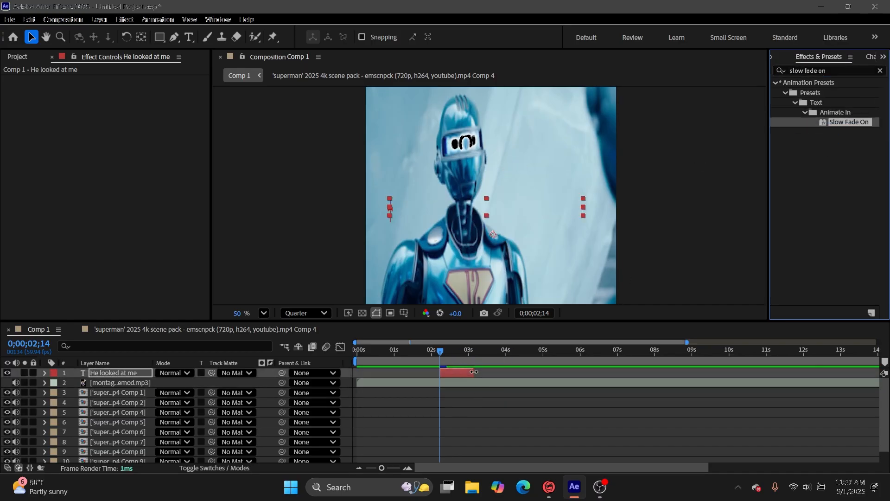
Reveal the caption's Range Selector Offset keyframes and shift the end keyframe earlier to shorten the fade.
{"action": "key", "text": "u"}
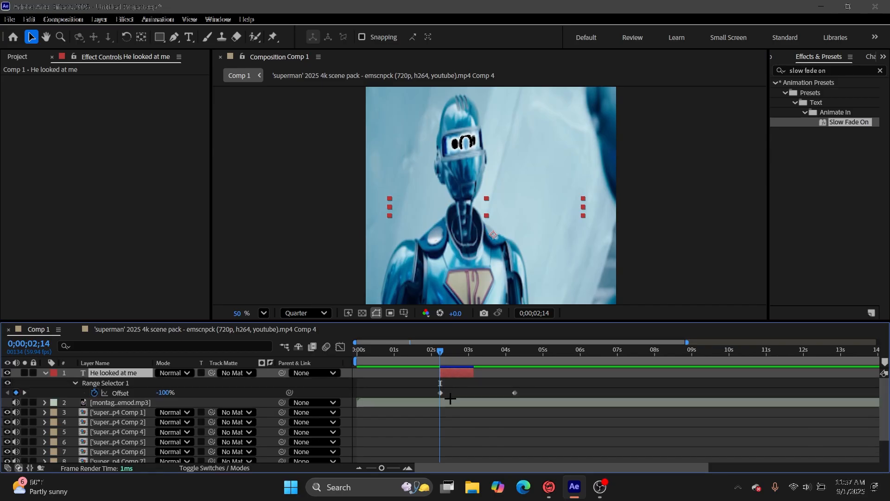
{"action": "left_click", "coordinate": [516, 392]}
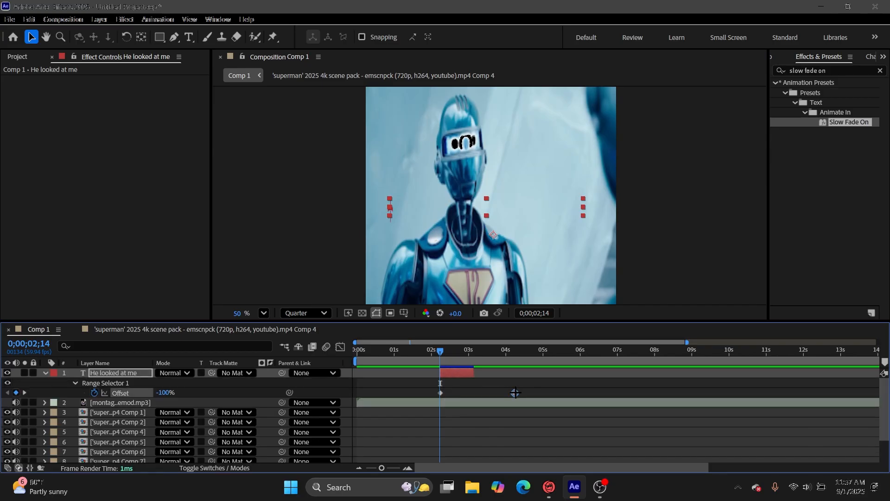
{"action": "left_click_drag", "start_coordinate": [515, 392], "coordinate": [379, 416]}
{"action": "left_click", "coordinate": [491, 385]}
{"action": "left_click_drag", "start_coordinate": [504, 391], "coordinate": [412, 401]}
{"action": "left_click_drag", "start_coordinate": [487, 383], "coordinate": [413, 406]}
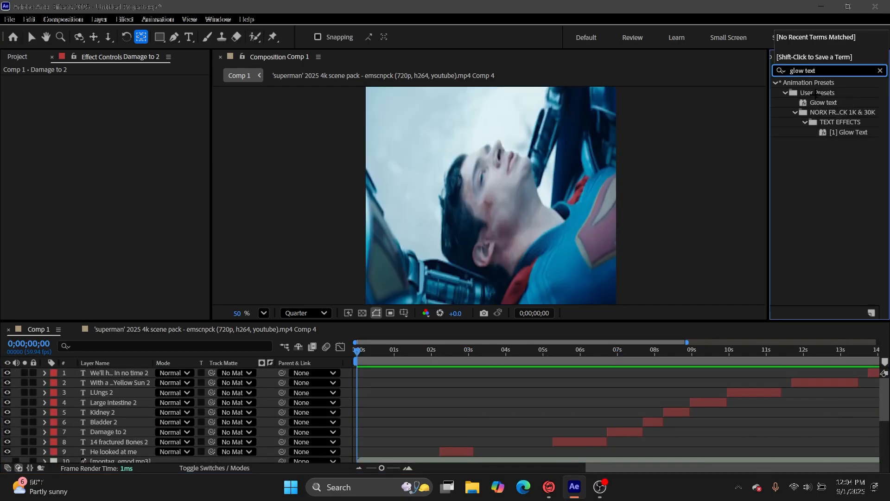
Apply the Glow text user preset to the "He looked at me" layer and review its Deep Glow 2, Drop Shadow and Bevel Alpha settings.
{"action": "left_click_drag", "start_coordinate": [824, 102], "coordinate": [457, 452]}
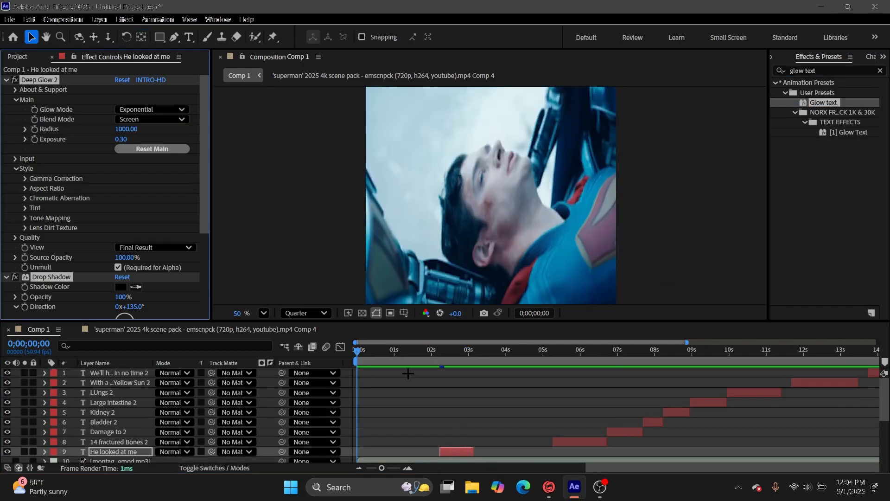
{"action": "scroll", "coordinate": [96, 226], "scroll_direction": "down", "scroll_amount": 5}
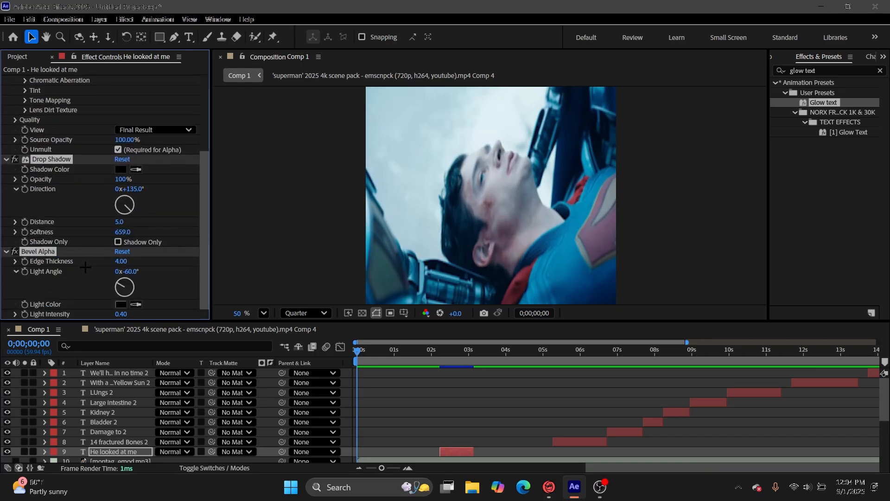
{"action": "scroll", "coordinate": [77, 184], "scroll_direction": "up", "scroll_amount": 5}
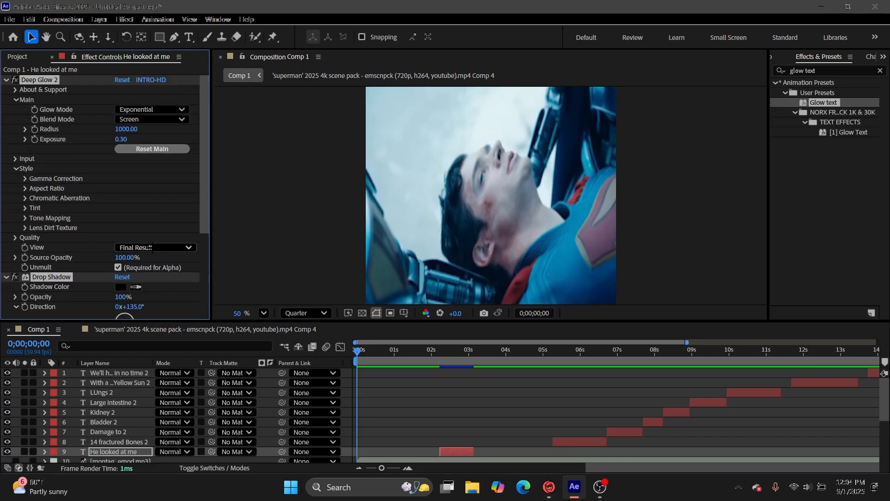
{"action": "scroll", "coordinate": [153, 251], "scroll_direction": "down", "scroll_amount": 4}
{"action": "scroll", "coordinate": [148, 253], "scroll_direction": "up", "scroll_amount": 4}
{"action": "scroll", "coordinate": [78, 192], "scroll_direction": "down", "scroll_amount": 4}
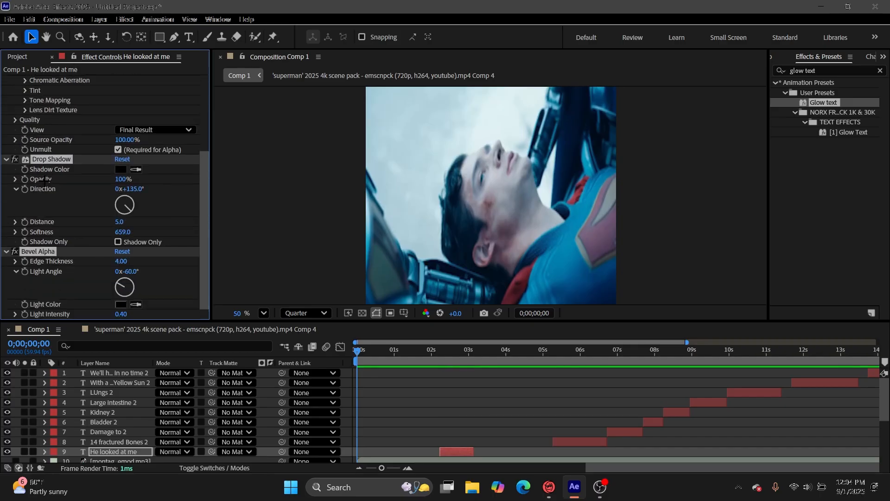
Set the Bevel Alpha effect's Edge Thickness to 2 on the "He looked at me" layer.
{"action": "left_click", "coordinate": [111, 258]}
{"action": "left_click_drag", "start_coordinate": [114, 262], "coordinate": [112, 266]}
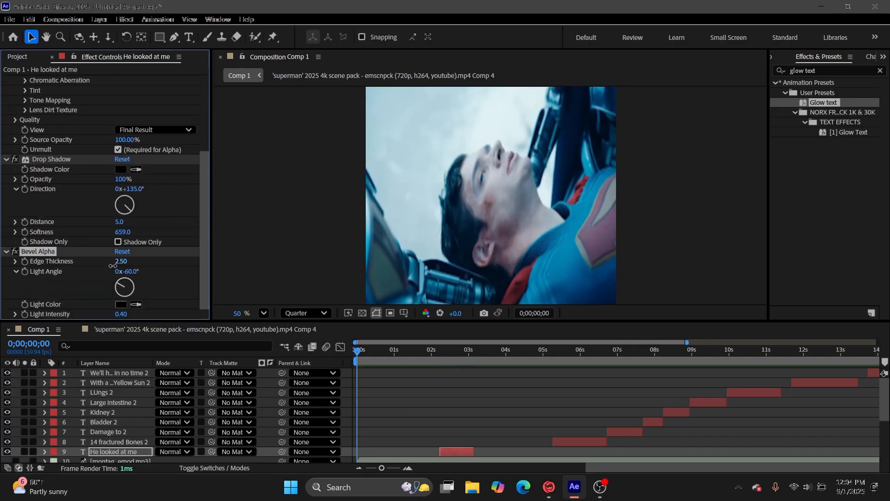
{"action": "left_click", "coordinate": [120, 262]}
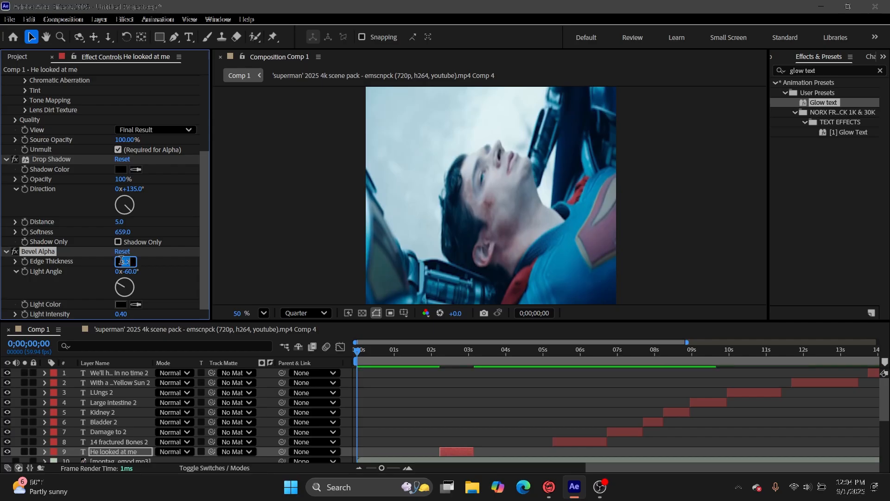
{"action": "type", "text": "2"}
{"action": "left_click", "coordinate": [167, 258]}
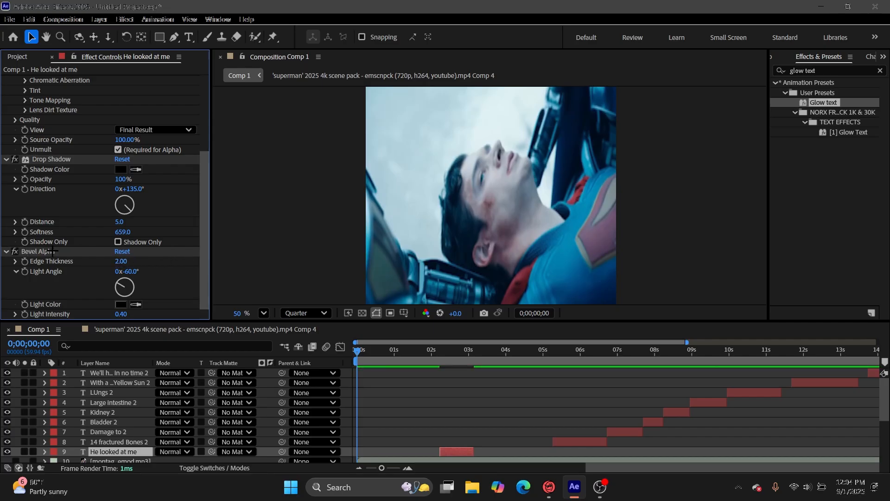
Select all of the caption's effects and save them as an animation preset named "Text glow".
{"action": "scroll", "coordinate": [52, 251], "scroll_direction": "up", "scroll_amount": 3}
{"action": "key", "text": "ctrl+a"}
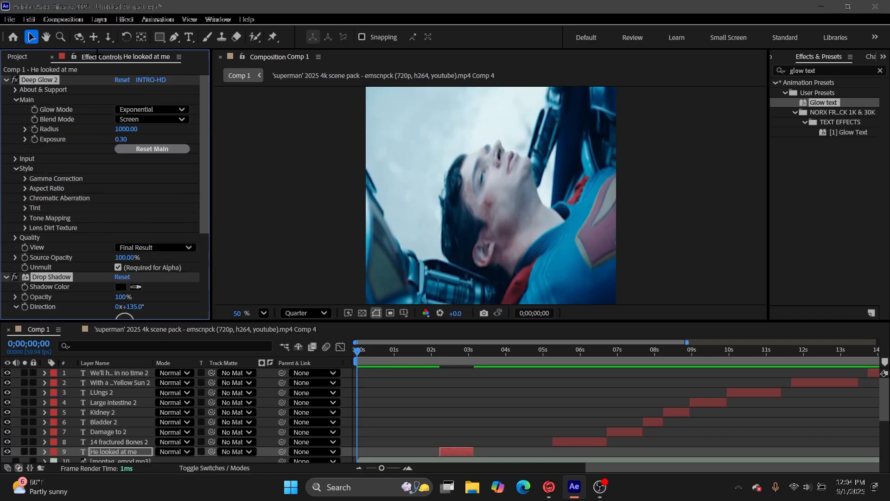
{"action": "left_click", "coordinate": [78, 20]}
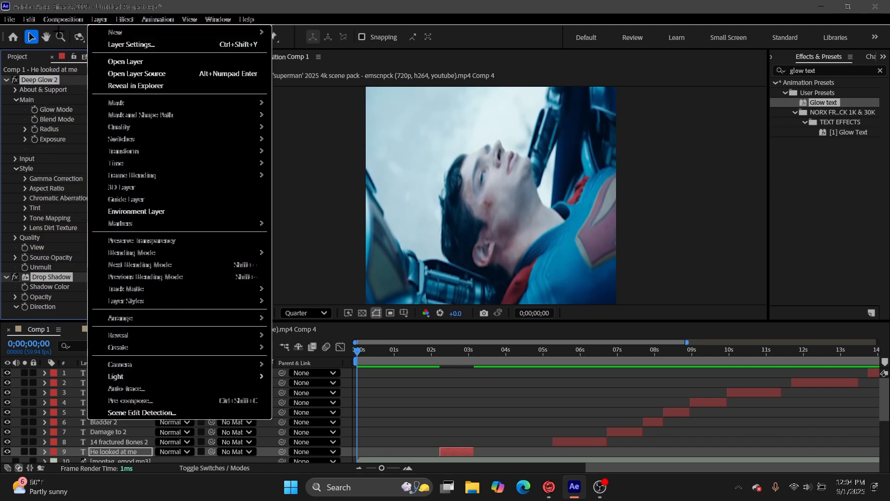
{"action": "mouse_move", "coordinate": [94, 18]}
{"action": "mouse_move", "coordinate": [63, 19]}
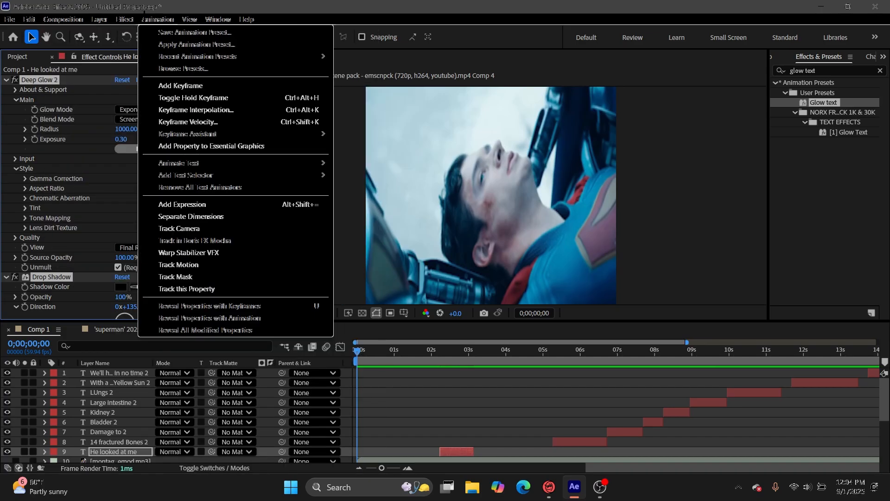
{"action": "left_click", "coordinate": [158, 19]}
{"action": "left_click", "coordinate": [158, 19]}
{"action": "left_click", "coordinate": [173, 32]}
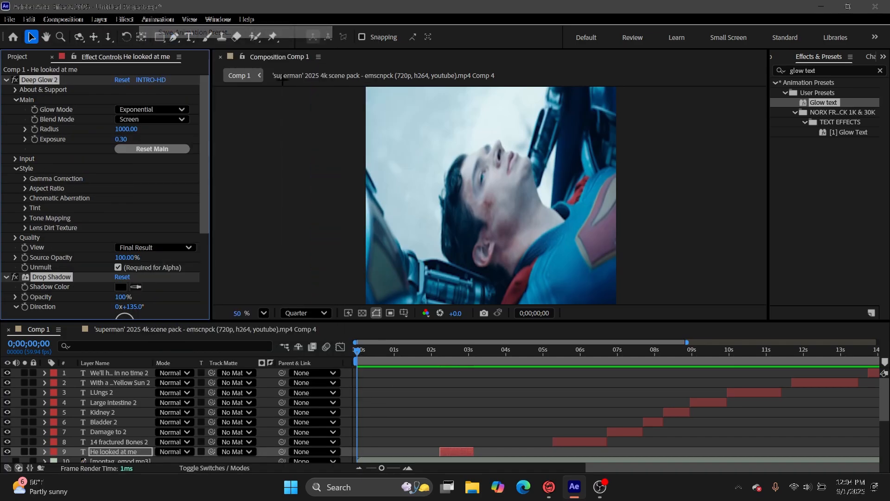
{"action": "type", "text": "Text glow"}
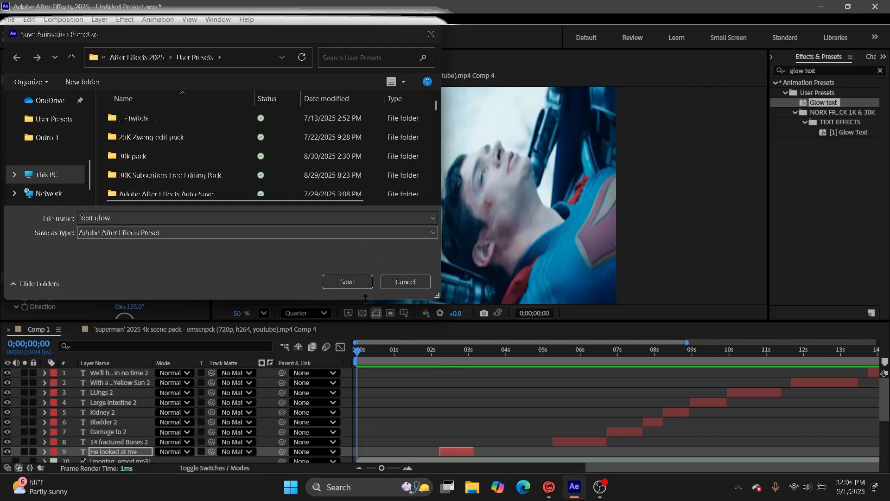
{"action": "left_click", "coordinate": [363, 279]}
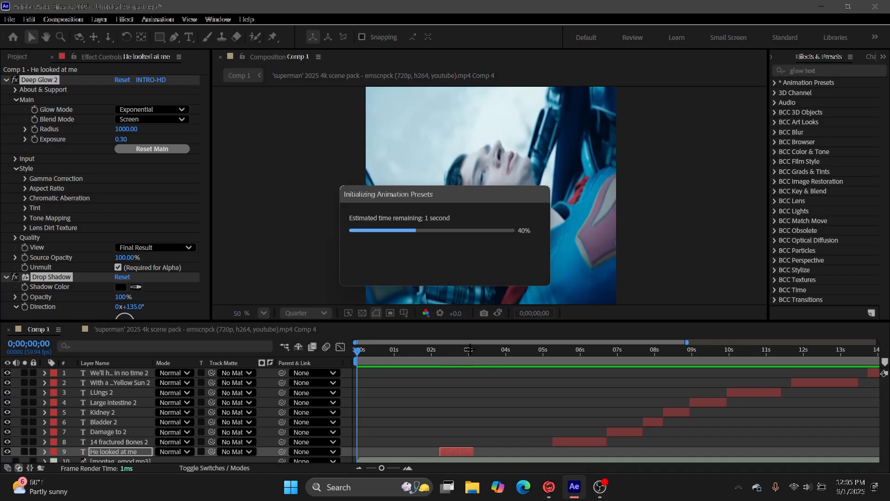
Preview the intro and apply the Glow text preset to the remaining caption layers, from "14 fractured Bones" to the final "We'll have you up" caption.
{"action": "key", "text": "space"}
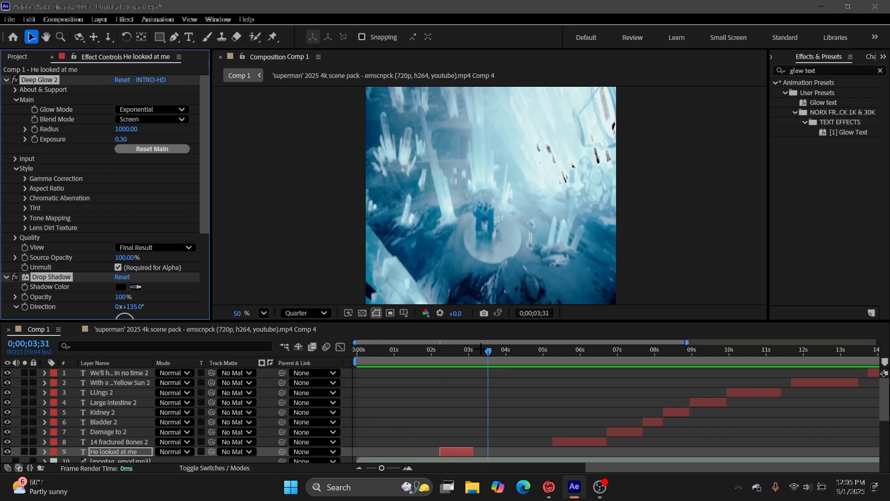
{"action": "left_click_drag", "start_coordinate": [826, 105], "coordinate": [603, 443]}
{"action": "left_click_drag", "start_coordinate": [823, 103], "coordinate": [627, 432]}
{"action": "left_click_drag", "start_coordinate": [822, 104], "coordinate": [677, 412]}
{"action": "left_click_drag", "start_coordinate": [816, 105], "coordinate": [825, 383]}
{"action": "scroll", "coordinate": [862, 356], "scroll_direction": "right", "scroll_amount": 5}
{"action": "left_click", "coordinate": [620, 351]}
{"action": "left_click_drag", "start_coordinate": [823, 103], "coordinate": [635, 373]}
Select all nine caption layers with the playhead at 0;00;02;20, align them horizontally and deselect them.
{"action": "key", "text": "Home"}
{"action": "left_click", "coordinate": [444, 351]}
{"action": "left_click", "coordinate": [457, 451], "text": "shift"}
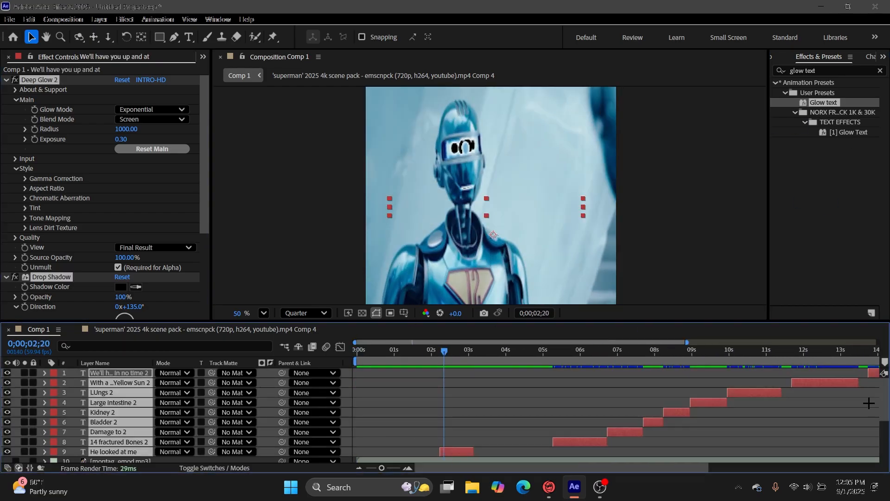
{"action": "left_click", "coordinate": [882, 56]}
{"action": "left_click", "coordinate": [846, 141]}
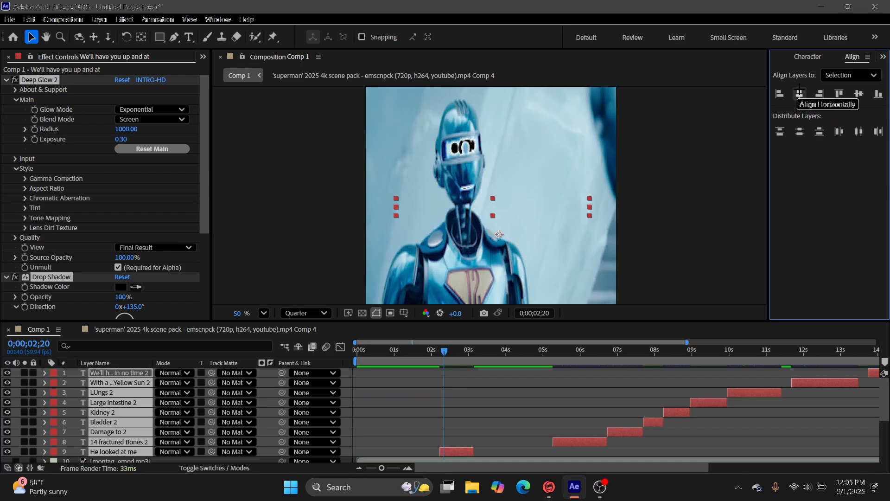
{"action": "left_click", "coordinate": [614, 374]}
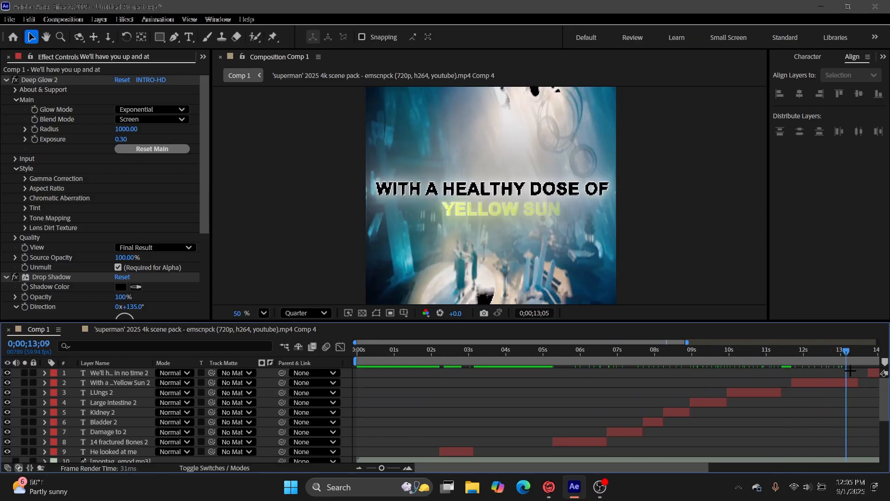
Set the composition preview resolution to Full and return the playhead to the start of Comp 1.
{"action": "left_click_drag", "start_coordinate": [501, 391], "coordinate": [737, 408]}
{"action": "left_click", "coordinate": [306, 313]}
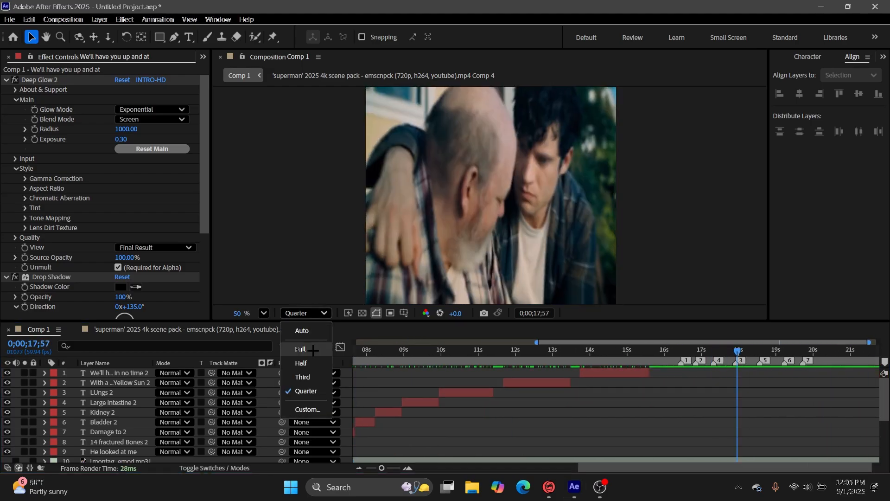
{"action": "left_click", "coordinate": [301, 350]}
{"action": "left_click_drag", "start_coordinate": [737, 360], "coordinate": [707, 360]}
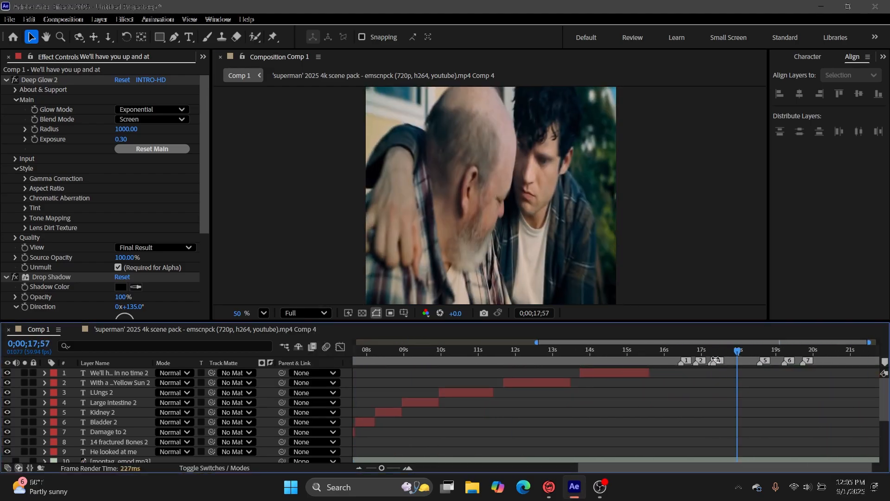
{"action": "key", "text": "Home"}
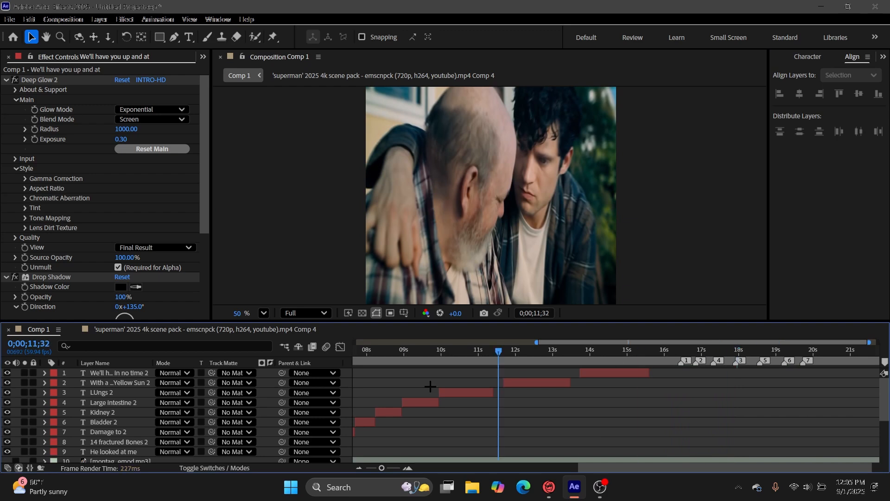
Add a new adjustment layer above all the layers in Comp 1.
{"action": "left_click", "coordinate": [99, 19]}
{"action": "mouse_move", "coordinate": [60, 28]}
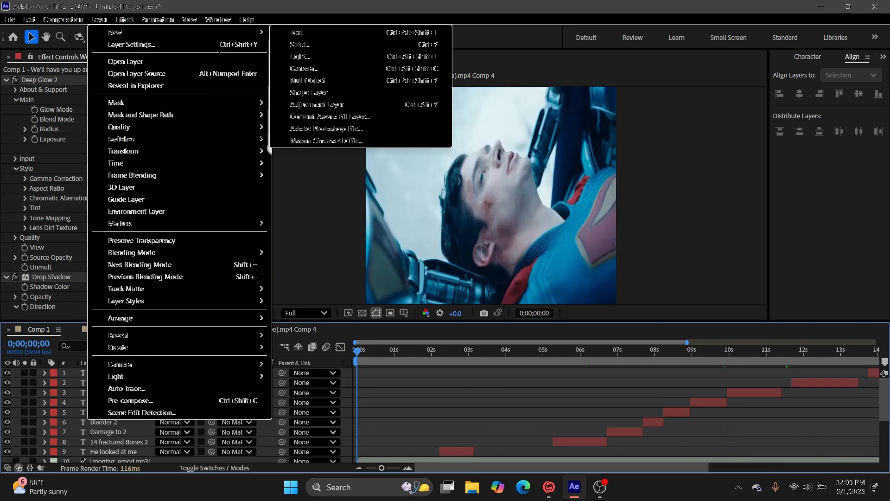
{"action": "left_click", "coordinate": [301, 105]}
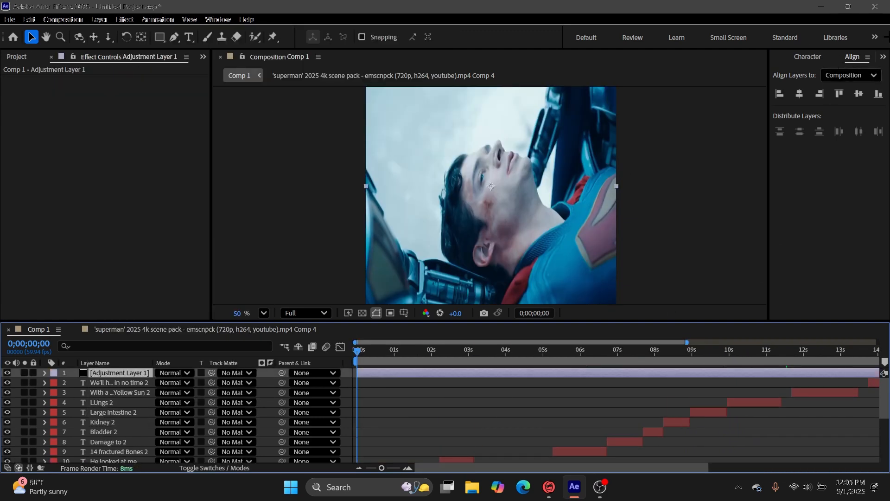
Find the Cc CAPAMI user preset by searching for "CC Cap" and apply it to the adjustment layer.
{"action": "key", "text": "ctrl+5"}
{"action": "type", "text": "glow text"}
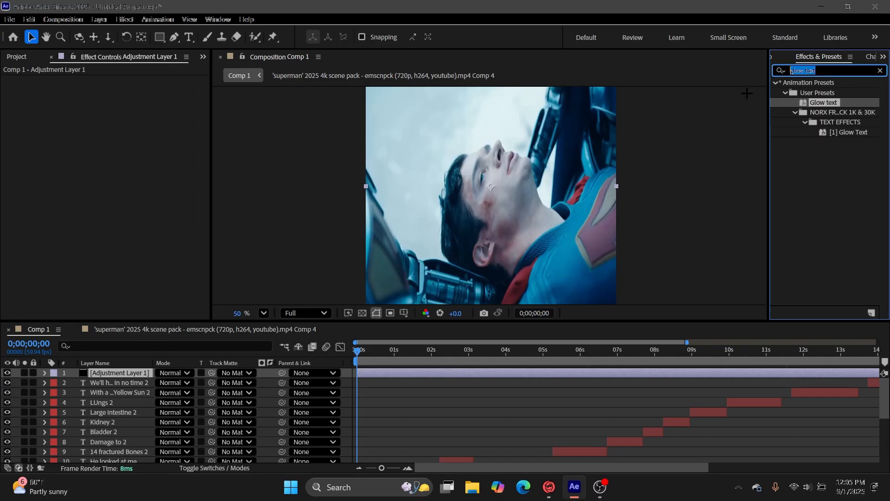
{"action": "type", "text": "CC"}
{"action": "key", "text": "BackSpace"}
{"action": "key", "text": "BackSpace"}
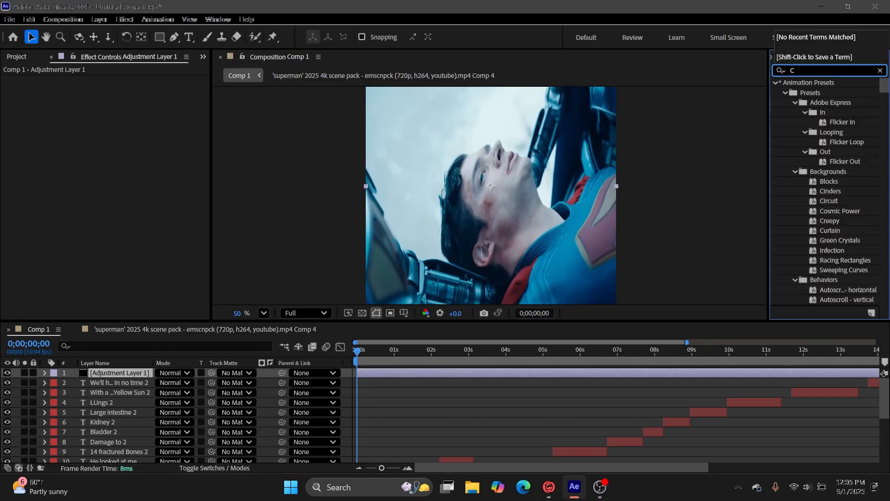
{"action": "type", "text": "CC"}
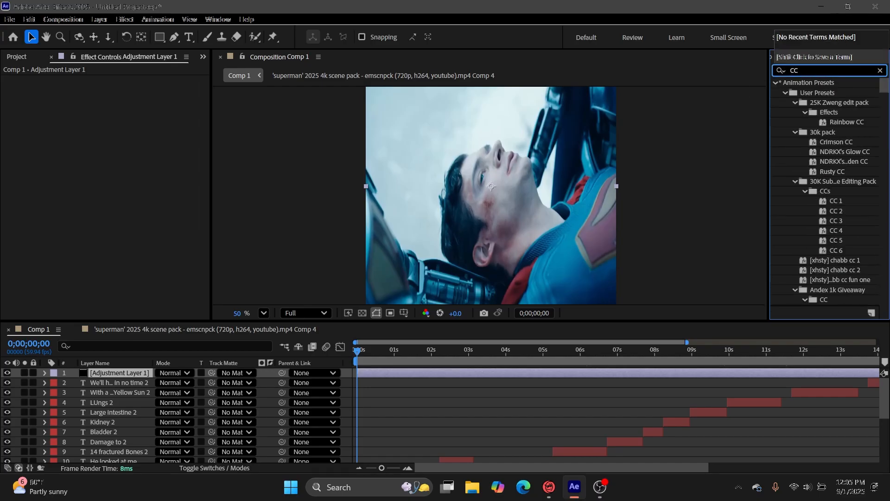
{"action": "type", "text": " Cap"}
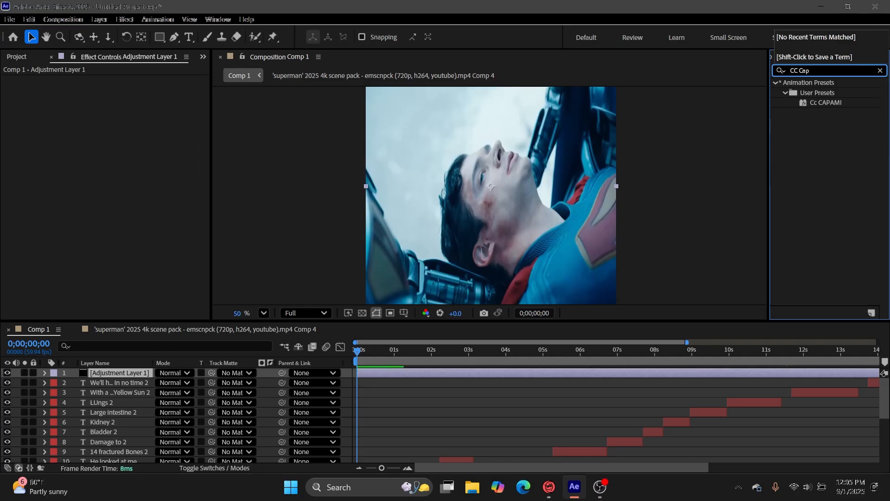
{"action": "left_click_drag", "start_coordinate": [841, 107], "coordinate": [502, 370]}
{"action": "left_click", "coordinate": [354, 350]}
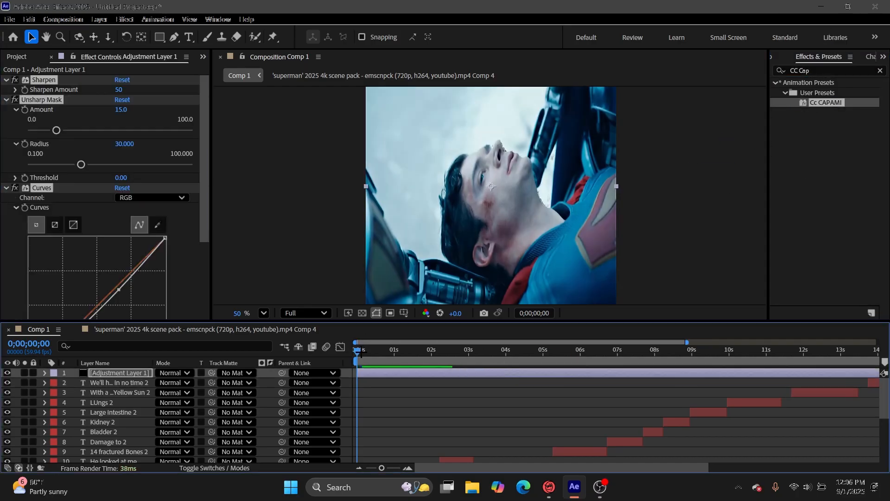
{"action": "left_click_drag", "start_coordinate": [392, 356], "coordinate": [341, 403]}
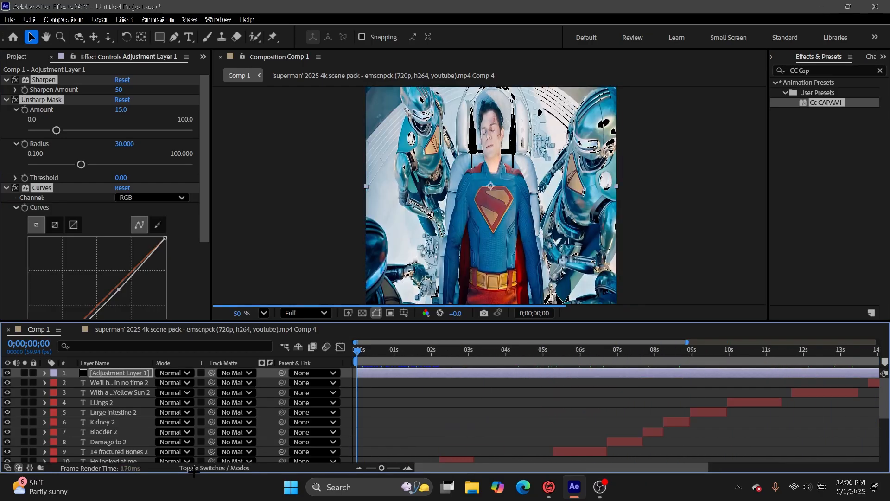
Move the adjustment layer beneath the captions and the mp3 audio layer, directly above the first Superman clip, and check the graded intro.
{"action": "scroll", "coordinate": [414, 407], "scroll_direction": "down", "scroll_amount": 2}
{"action": "scroll", "coordinate": [421, 410], "scroll_direction": "up", "scroll_amount": 2}
{"action": "mouse_move", "coordinate": [103, 373]}
{"action": "left_mouse_down"}
{"action": "mouse_move", "coordinate": [102, 437]}
{"action": "mouse_move", "coordinate": [101, 387]}
{"action": "mouse_move", "coordinate": [113, 371]}
{"action": "left_mouse_up"}
{"action": "mouse_move", "coordinate": [128, 427]}
{"action": "left_mouse_down"}
{"action": "mouse_move", "coordinate": [125, 460]}
{"action": "mouse_move", "coordinate": [126, 441]}
{"action": "left_mouse_up"}
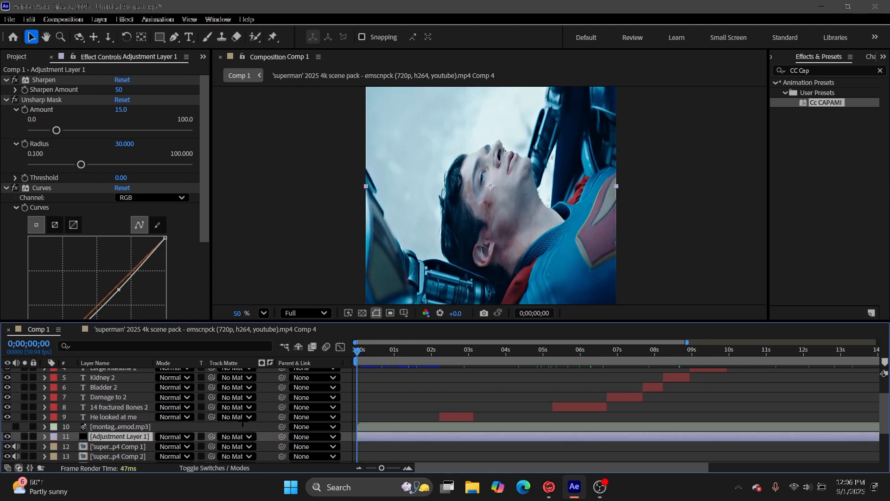
{"action": "left_click_drag", "start_coordinate": [452, 361], "coordinate": [566, 373]}
{"action": "key", "text": "Home"}
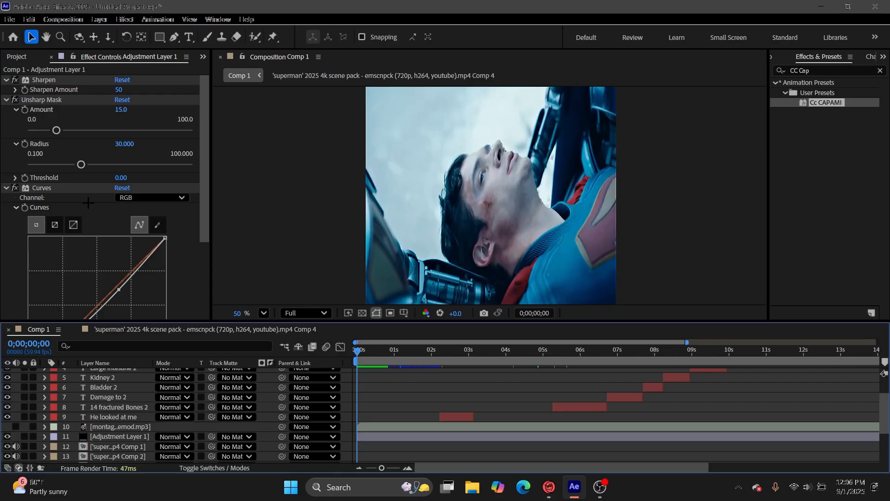
Try flattening the midpoint of the RGB curve in the adjustment layer's Curves effect and undo the change.
{"action": "left_click", "coordinate": [42, 80]}
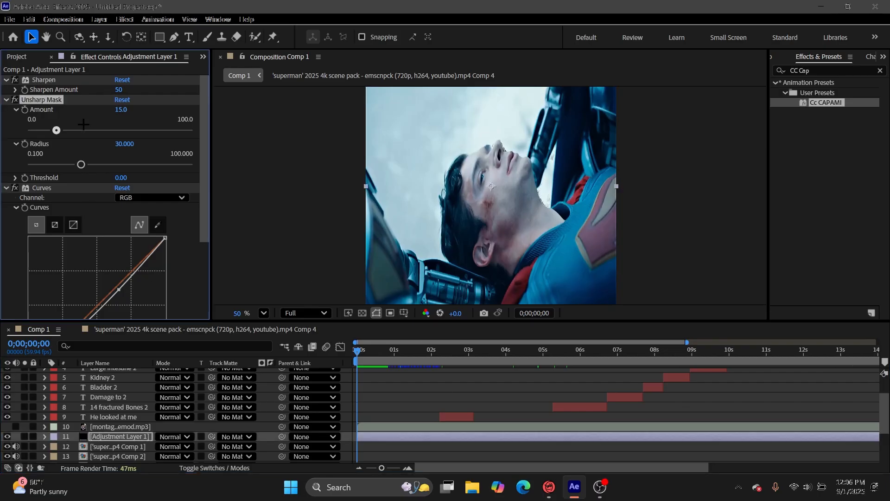
{"action": "scroll", "coordinate": [126, 204], "scroll_direction": "down", "scroll_amount": 3}
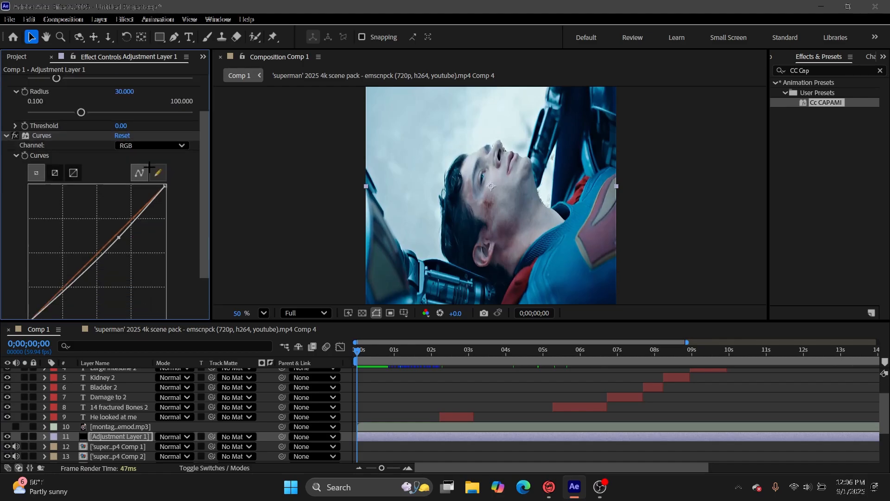
{"action": "mouse_move", "coordinate": [118, 211]}
{"action": "left_mouse_down"}
{"action": "mouse_move", "coordinate": [65, 175]}
{"action": "mouse_move", "coordinate": [132, 254]}
{"action": "mouse_move", "coordinate": [105, 222]}
{"action": "left_mouse_up"}
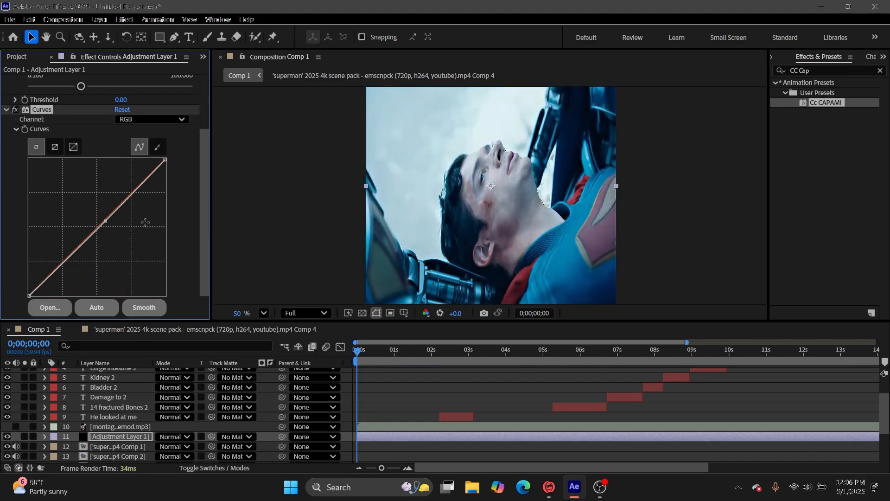
{"action": "key", "text": "ctrl+z"}
{"action": "left_click", "coordinate": [517, 415]}
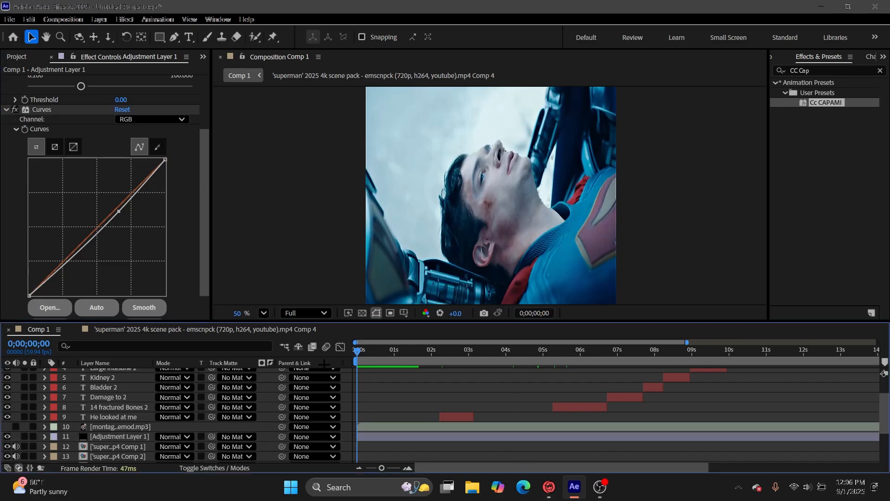
Preview the start of the edit and add Comp 1 to the Adobe Media Encoder queue.
{"action": "key", "text": "space"}
{"action": "left_click", "coordinate": [63, 19]}
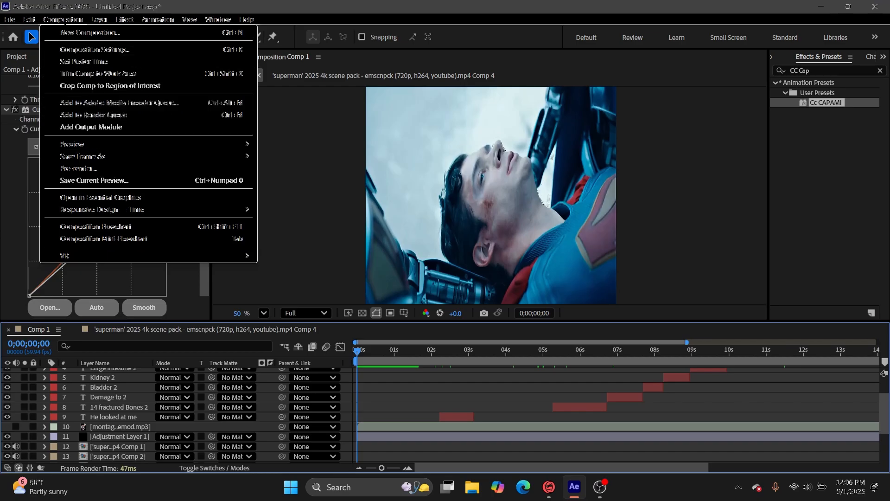
{"action": "left_click", "coordinate": [131, 101]}
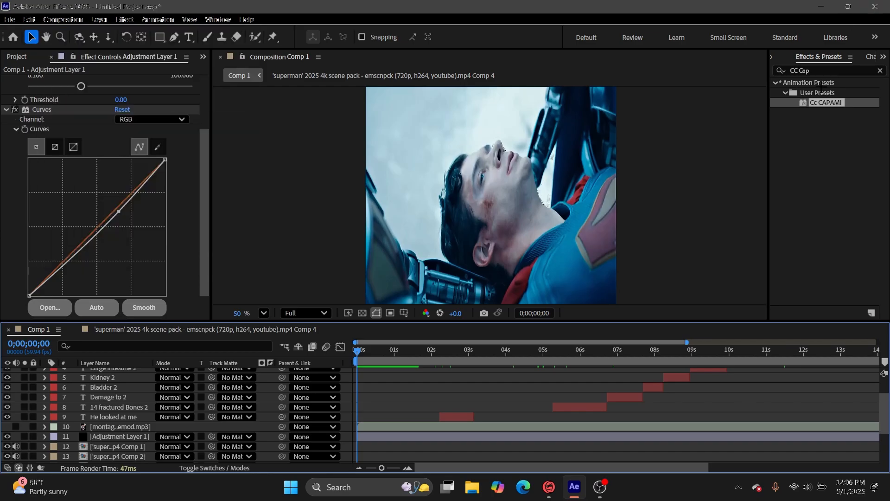
{"action": "left_click", "coordinate": [600, 487]}
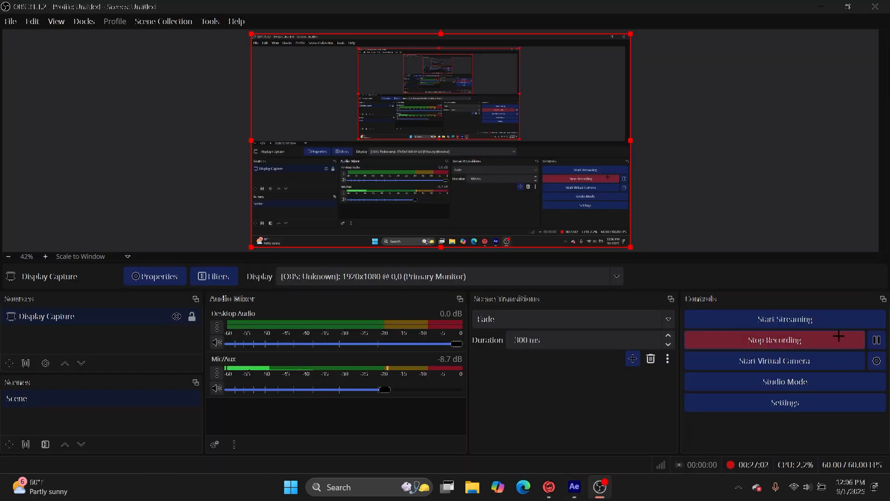